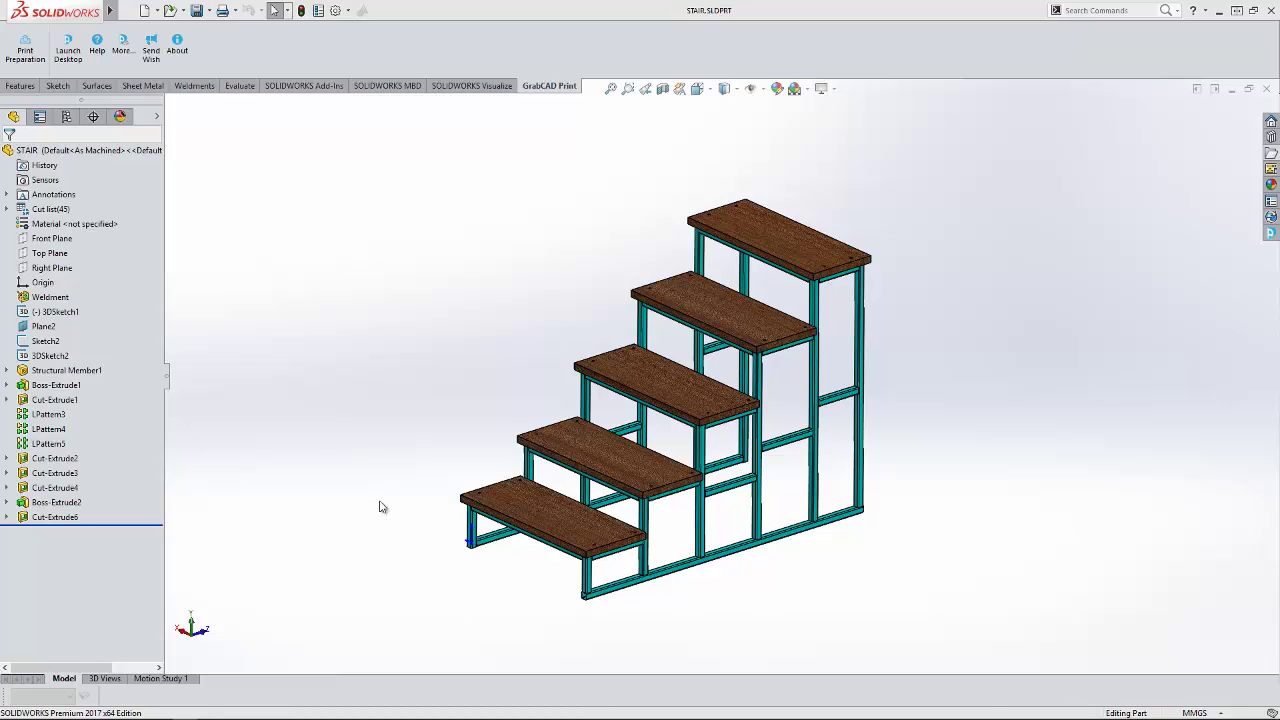
# Step: Expand the STAIR weldment's Cut list(45) to show its 16 items, orbiting to a right-side isometric view
pyautogui.moveTo(337, 431); pyautogui.dragTo(446, 462, button='middle')
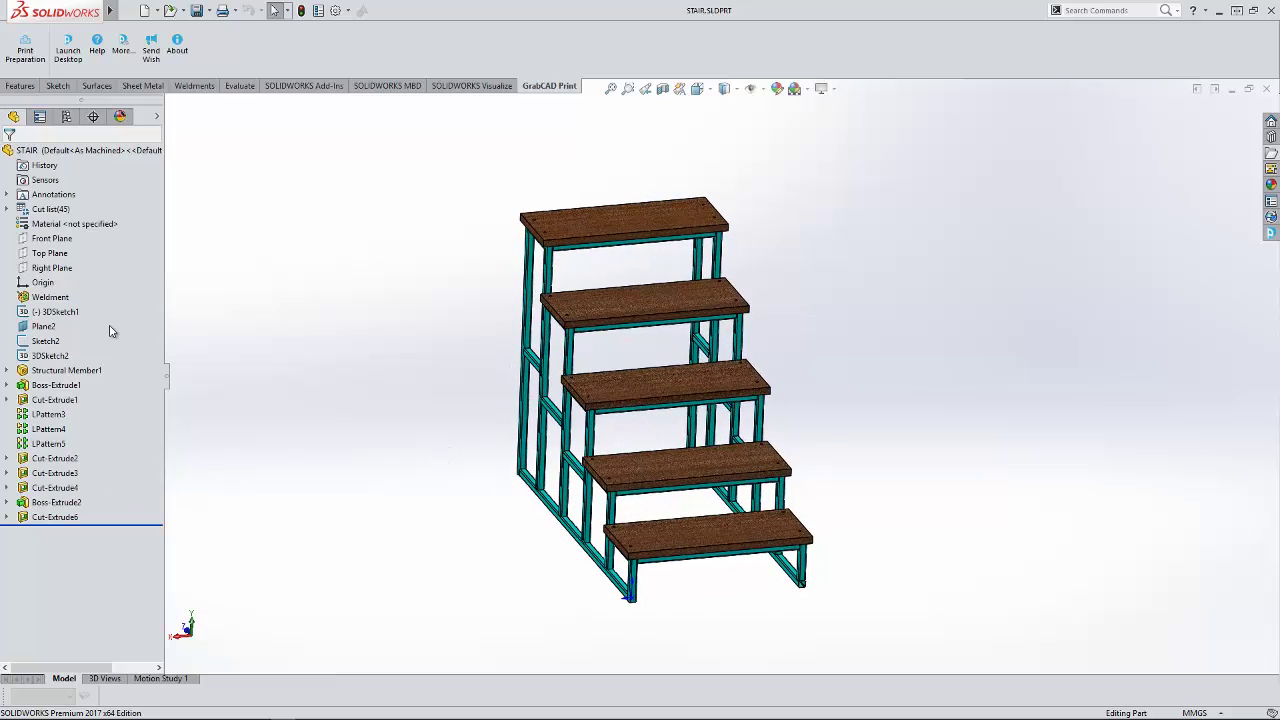
pyautogui.click(7, 209)
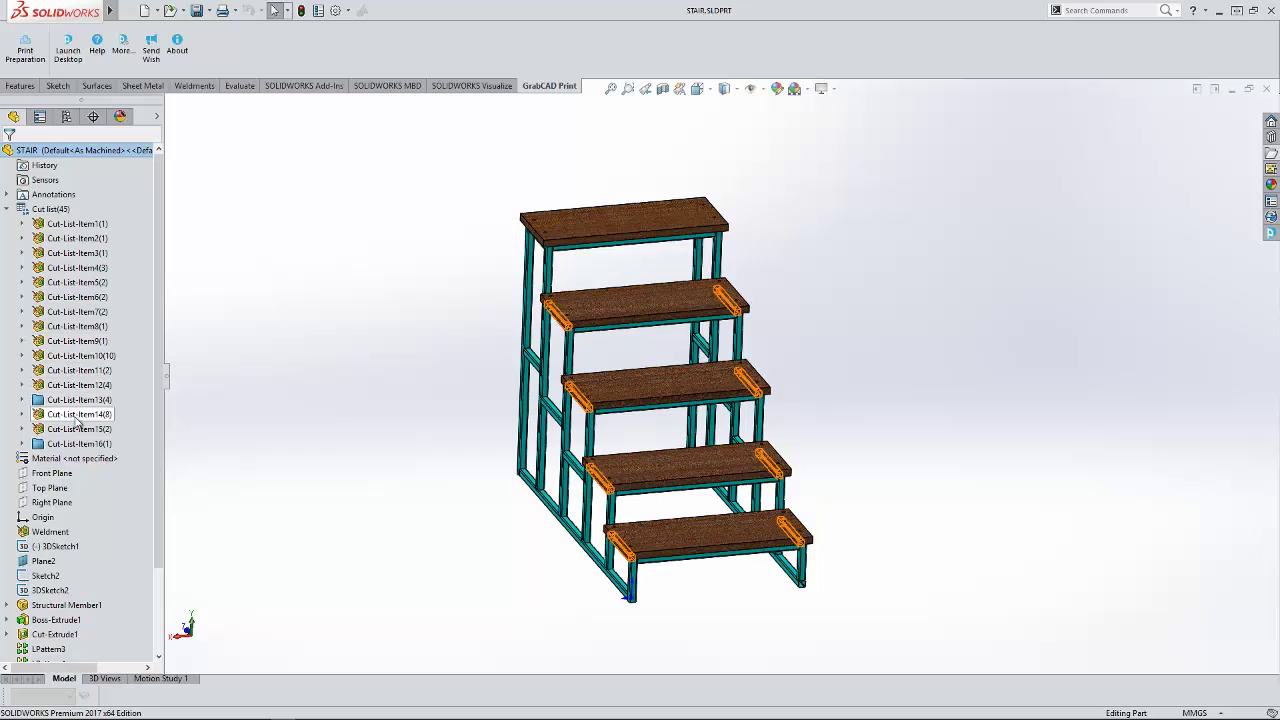
pyautogui.moveTo(420, 454); pyautogui.dragTo(330, 450, button='middle')
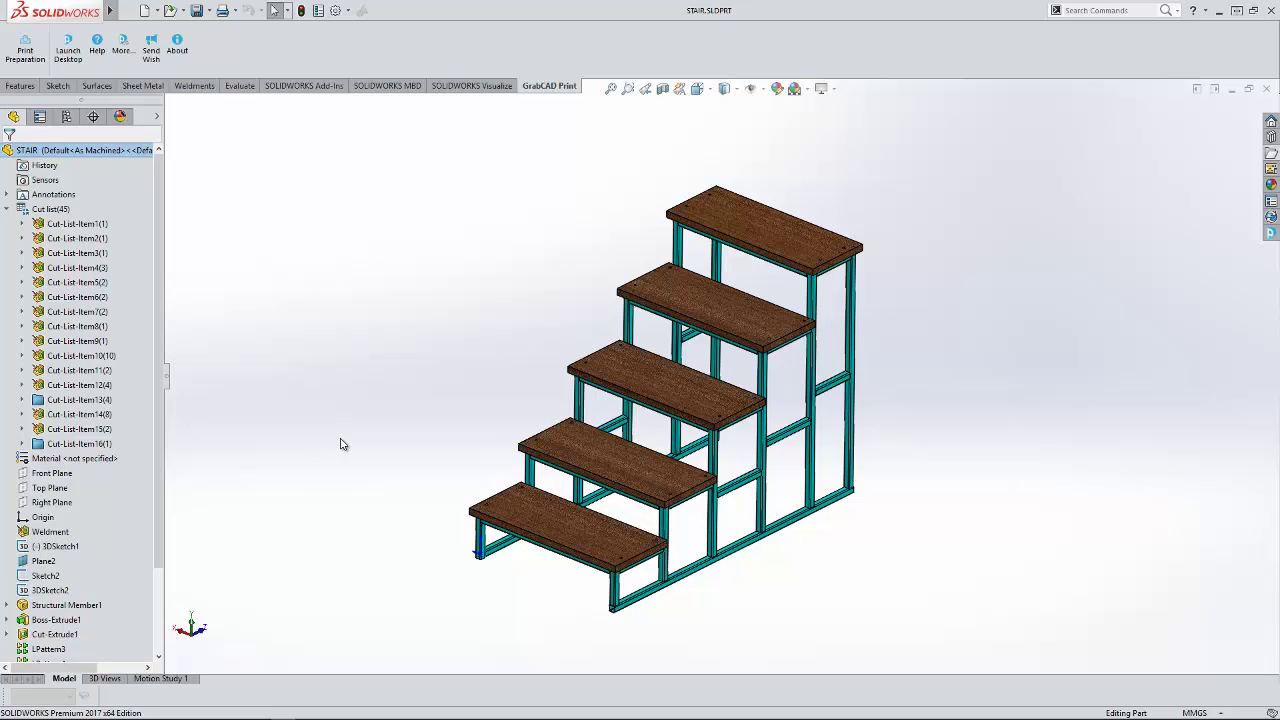
# Step: Close the stair part and start File > Open in SOLIDWORKS Composer
pyautogui.click(1265, 90)
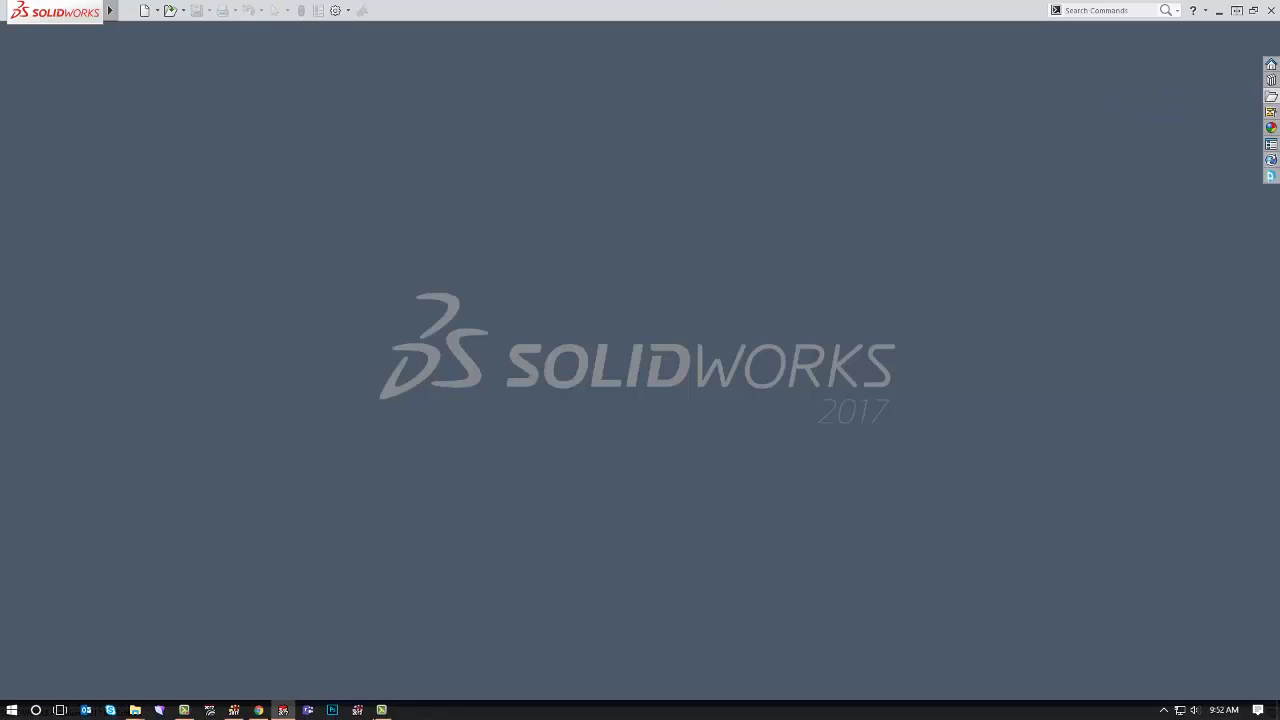
pyautogui.click(234, 710)
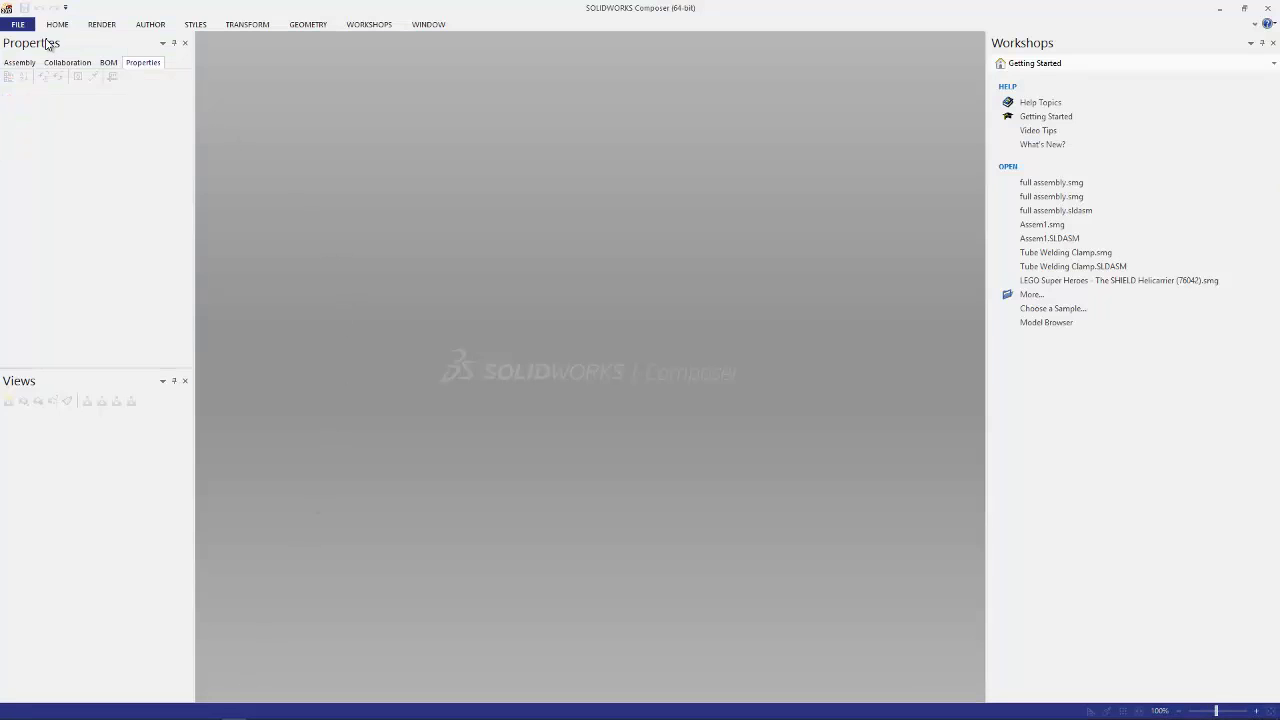
pyautogui.click(20, 24)
pyautogui.click(32, 82)
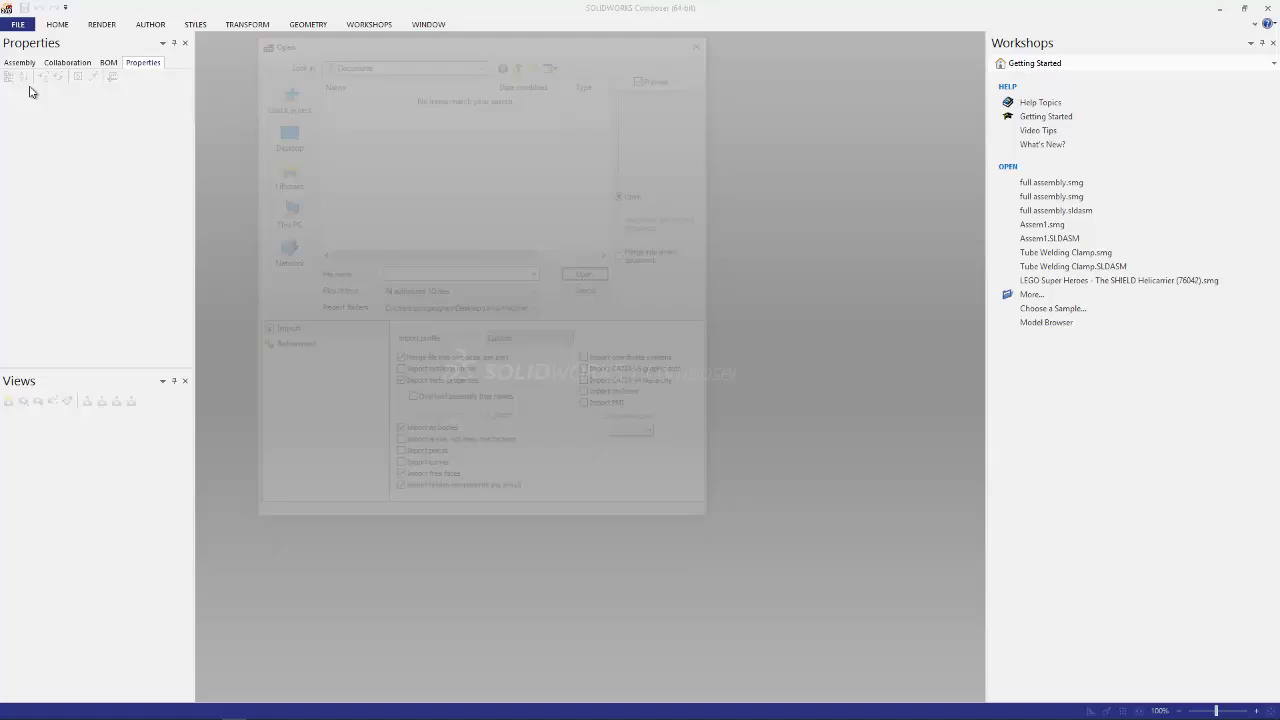
# Step: Browse to C: > CATI > ENG > GrabCAD > Weldments and select STAIR.SLDPRT
pyautogui.click(416, 60)
pyautogui.click(406, 62)
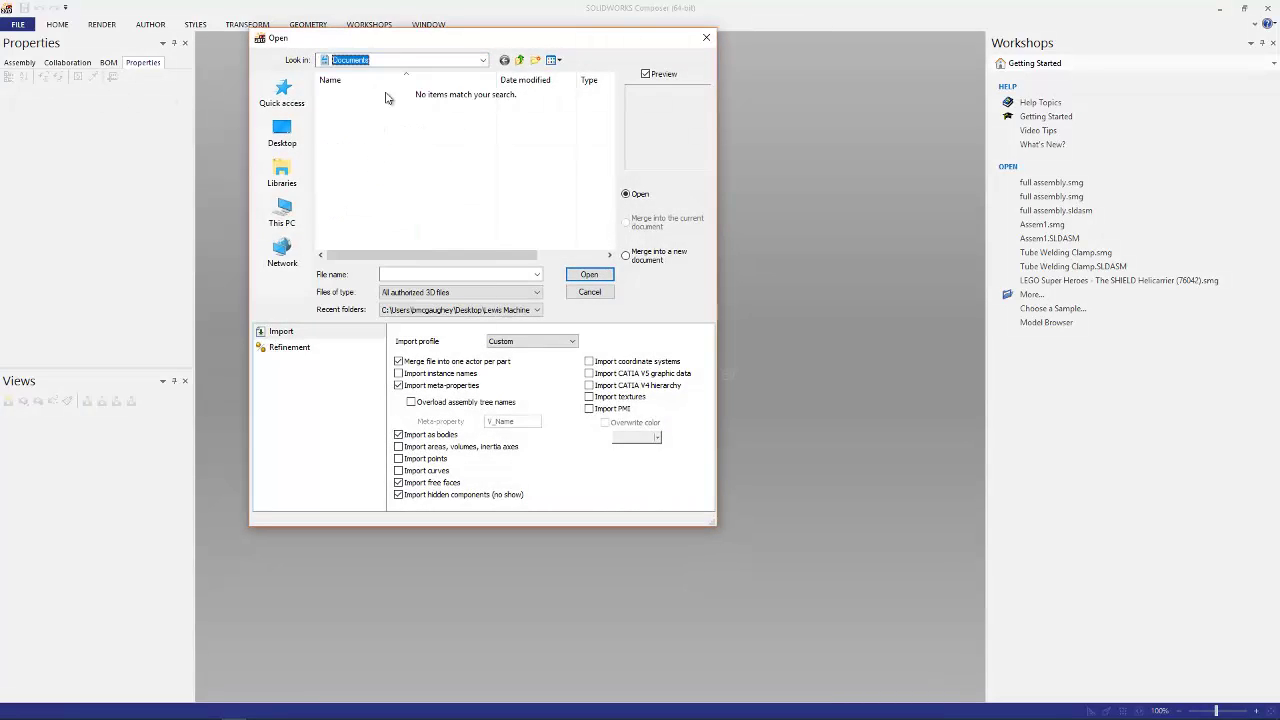
pyautogui.click(406, 62)
pyautogui.click(365, 233)
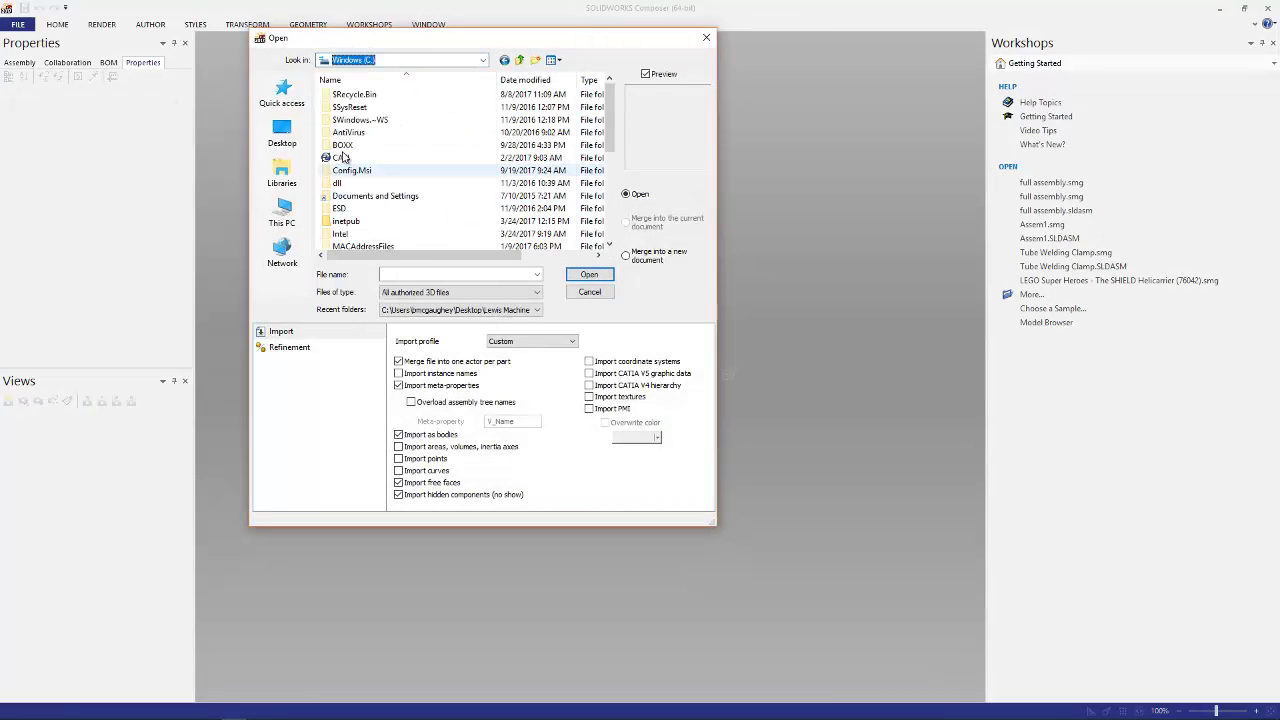
pyautogui.doubleClick(340, 158)
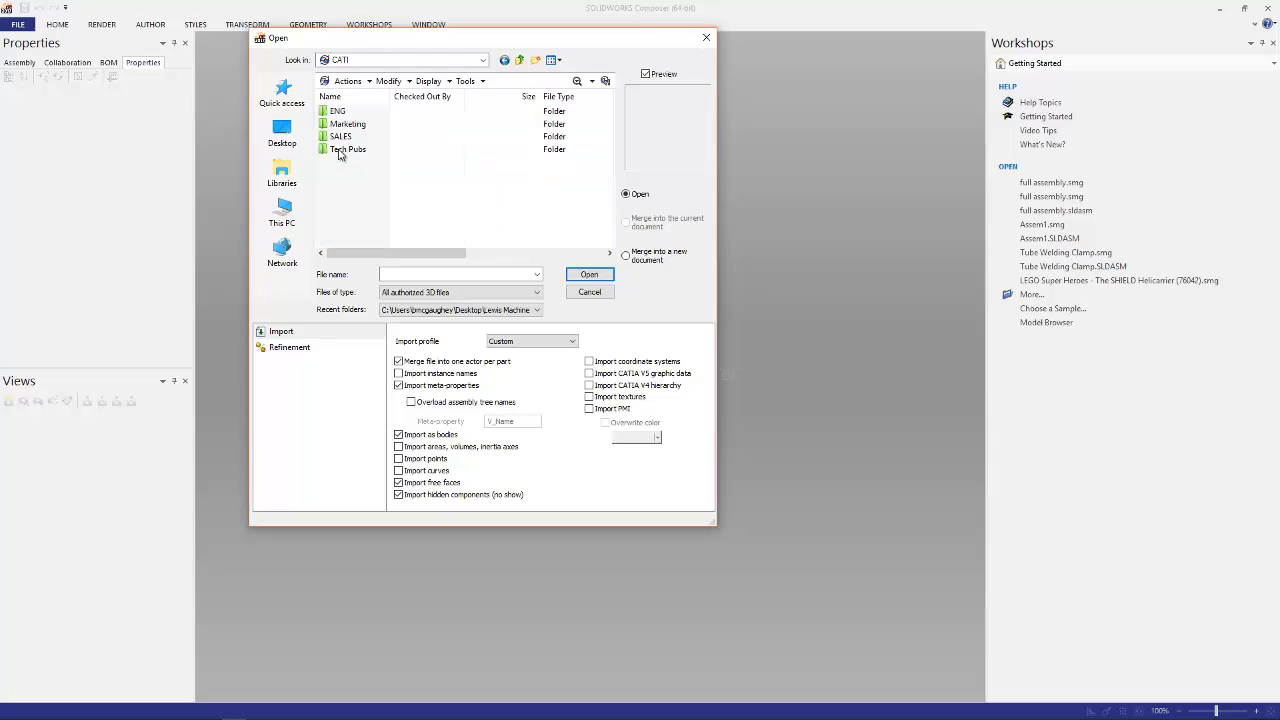
pyautogui.doubleClick(338, 111)
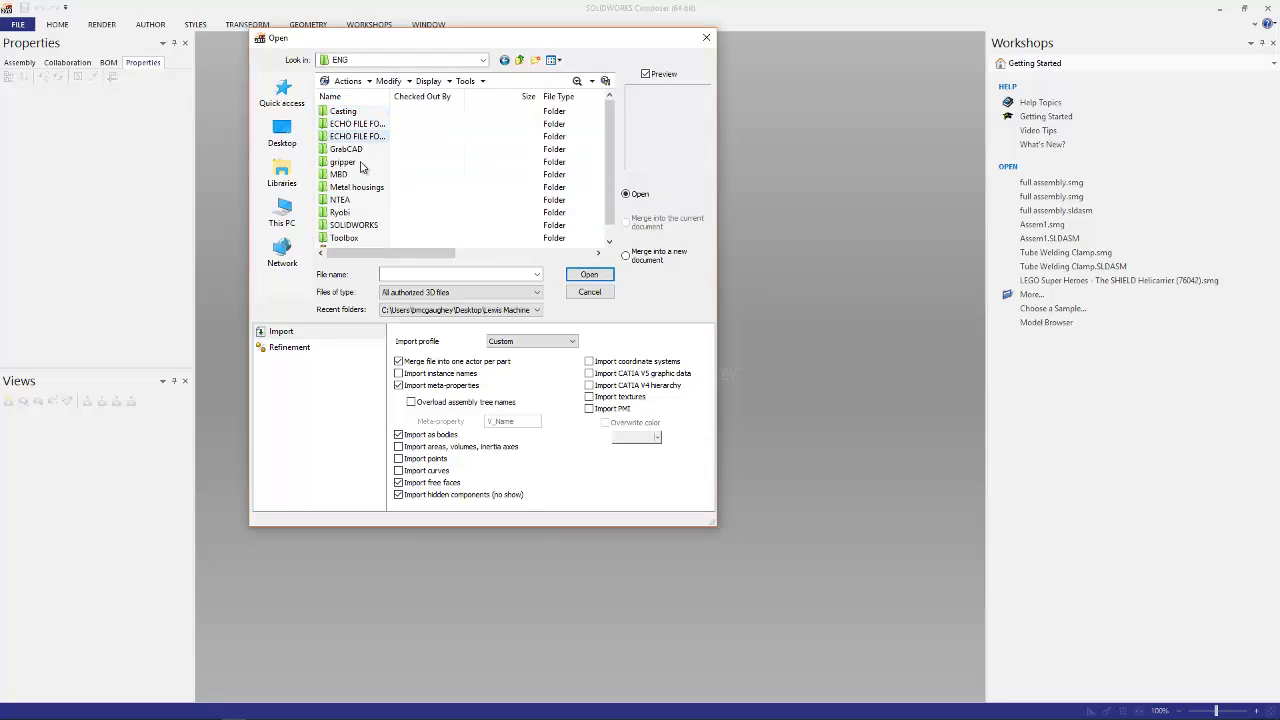
pyautogui.doubleClick(345, 149)
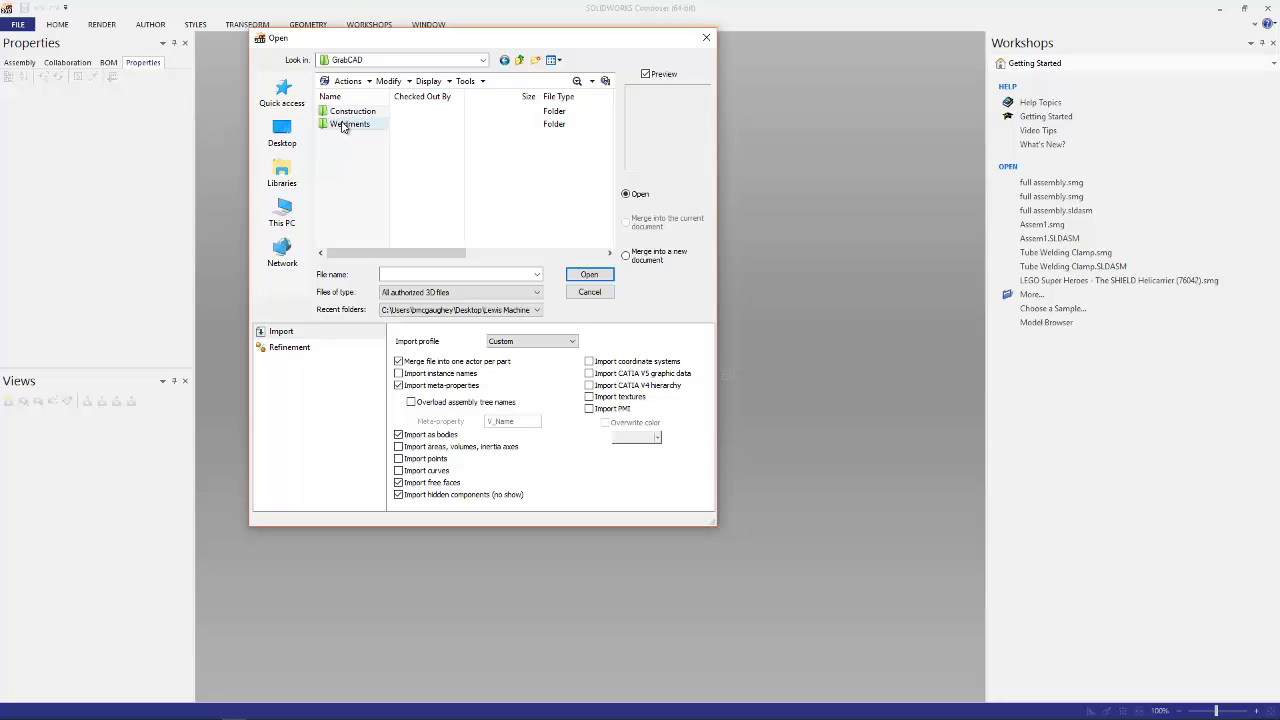
pyautogui.doubleClick(345, 124)
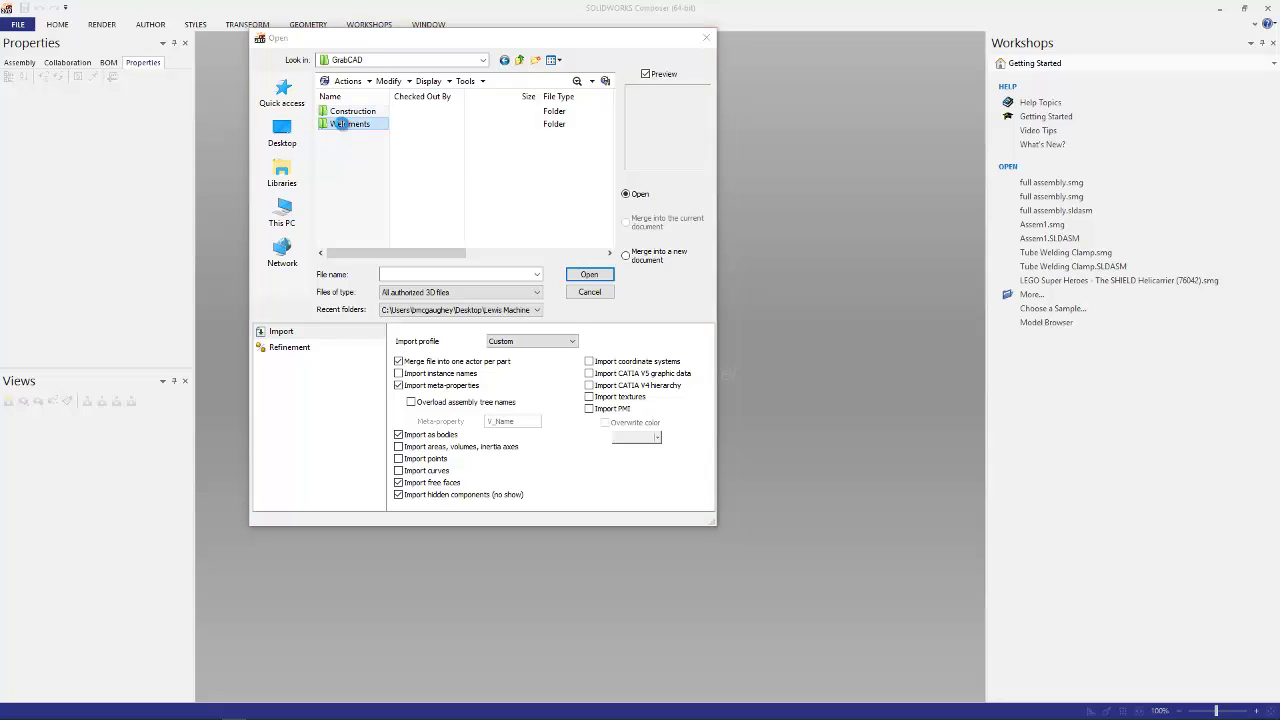
pyautogui.click(350, 112)
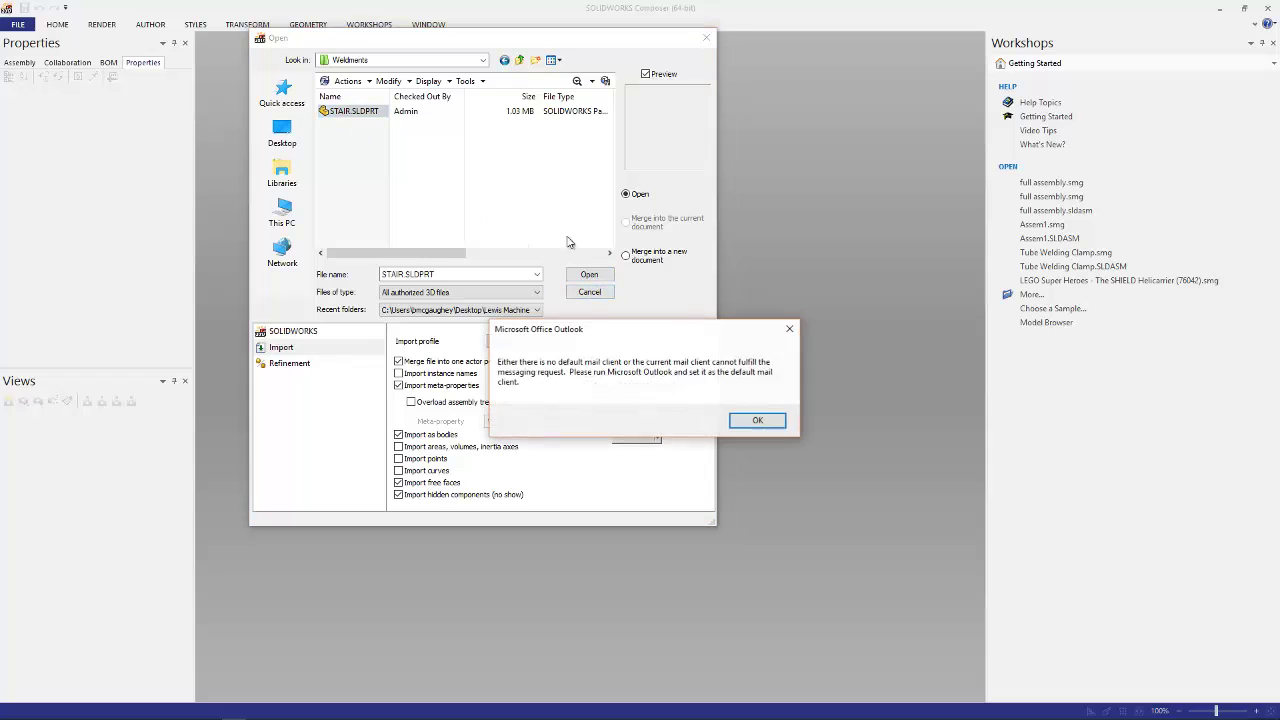
# Step: Dismiss the Outlook error and open STAIR.SLDPRT with the Custom profile, 'Merge file into one actor per part' unchecked
pyautogui.click(757, 421)
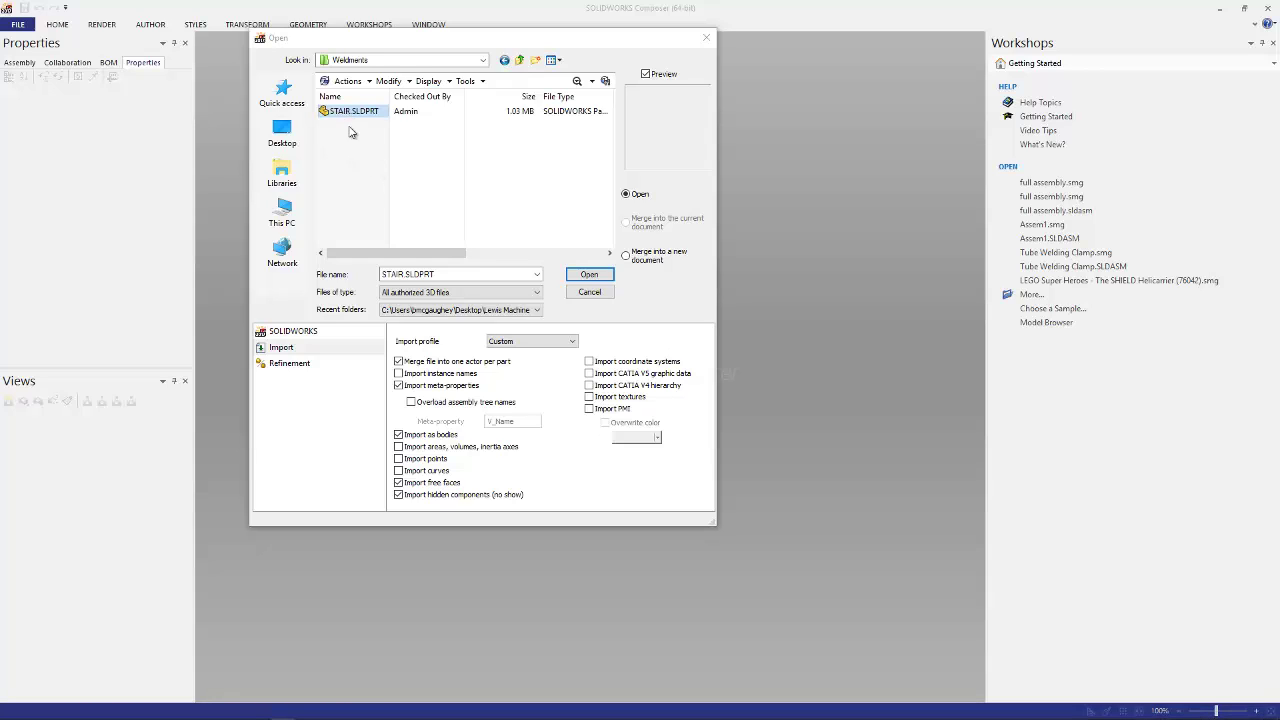
pyautogui.click(574, 342)
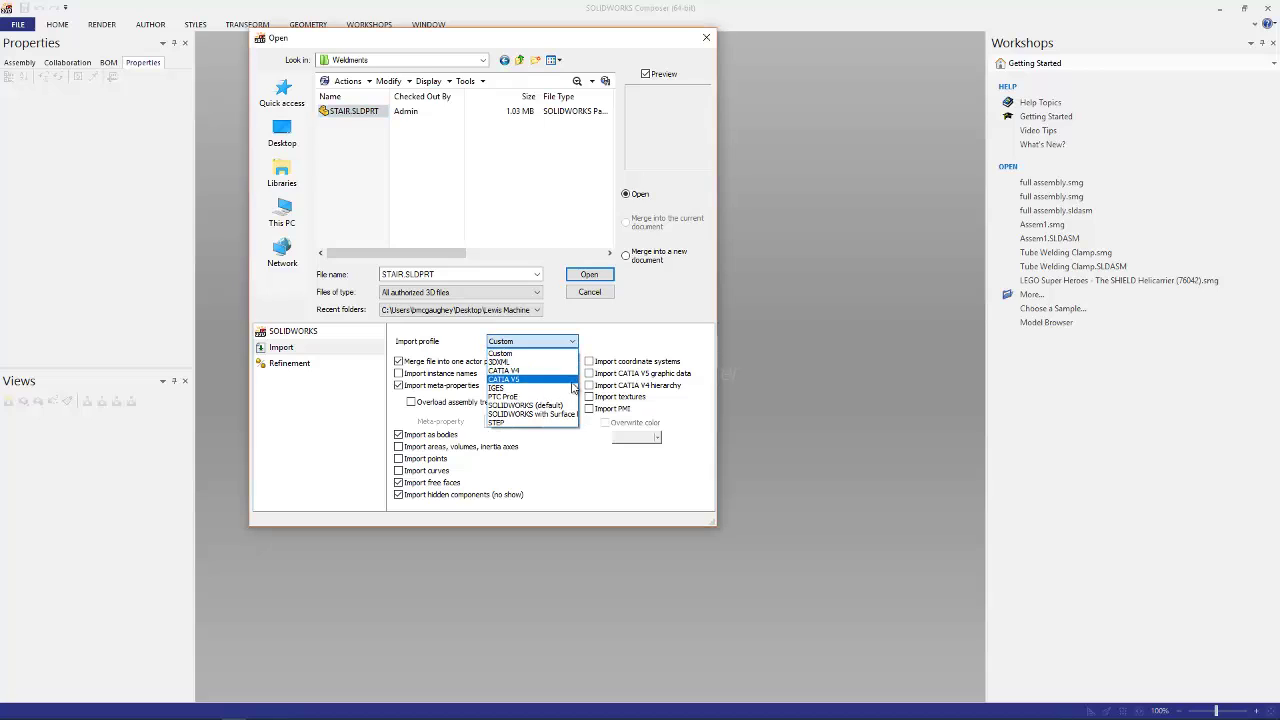
pyautogui.click(525, 405)
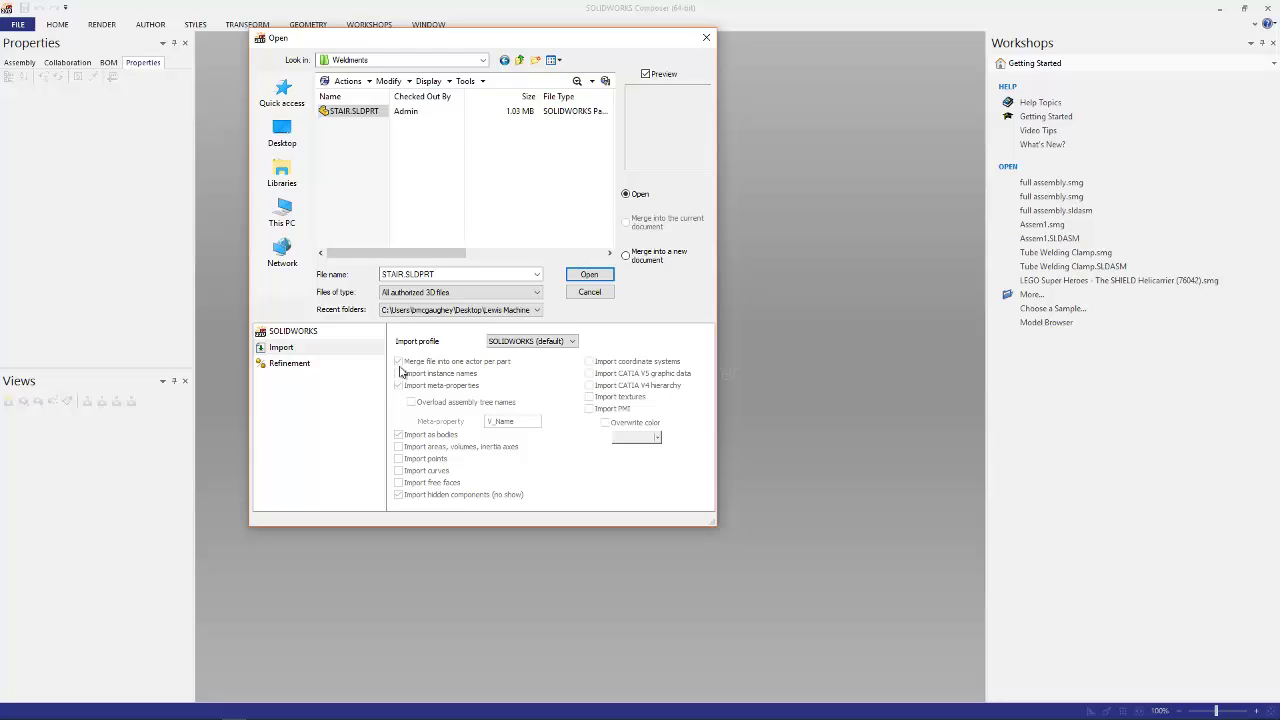
pyautogui.click(571, 342)
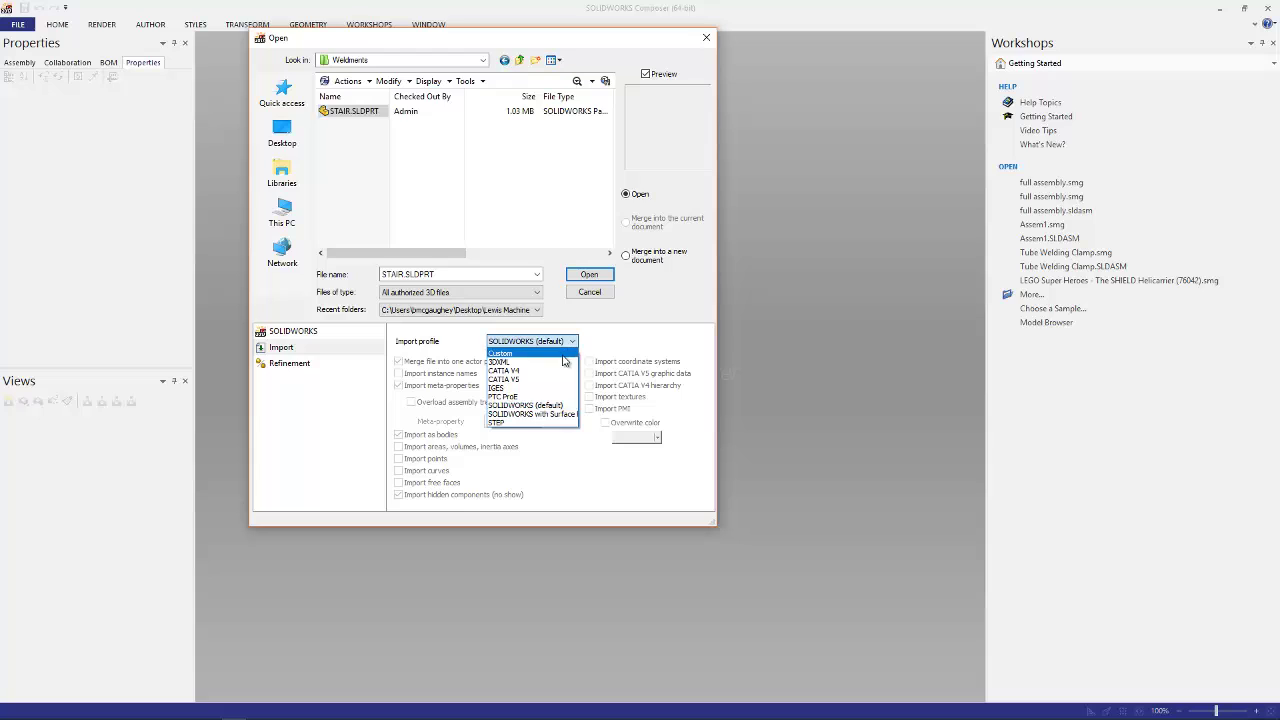
pyautogui.click(560, 353)
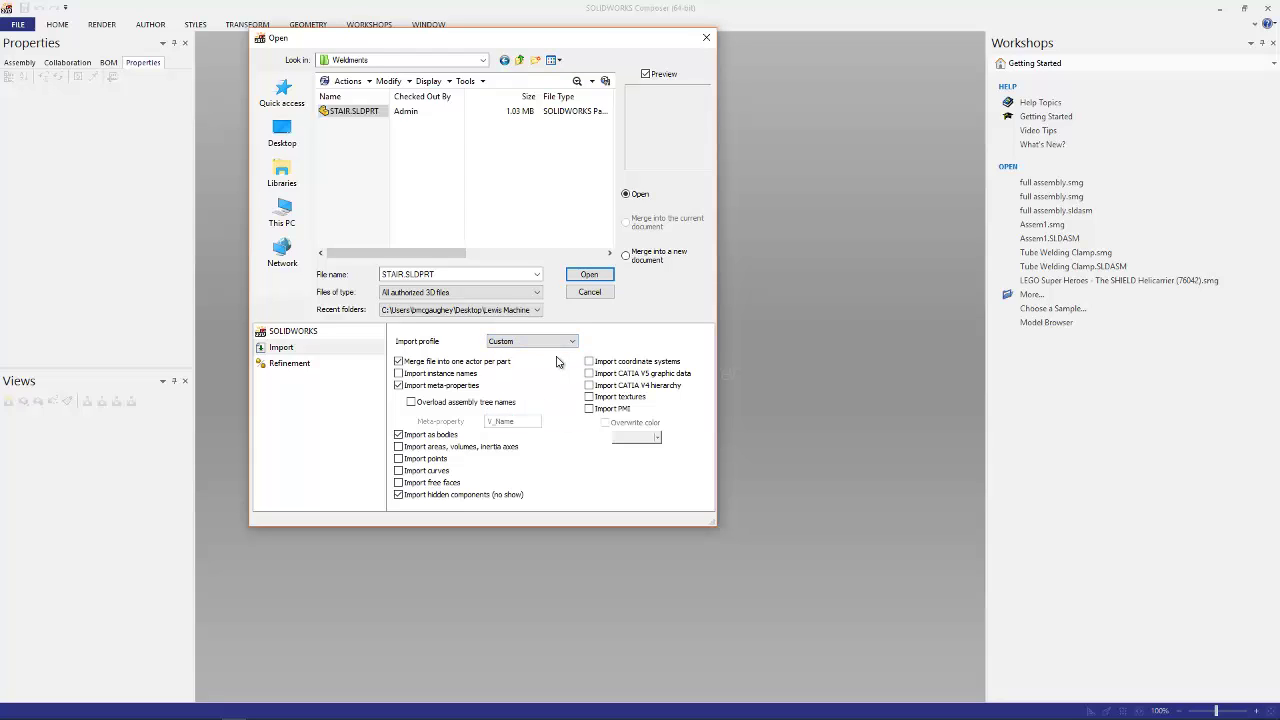
pyautogui.click(399, 362)
pyautogui.click(577, 279)
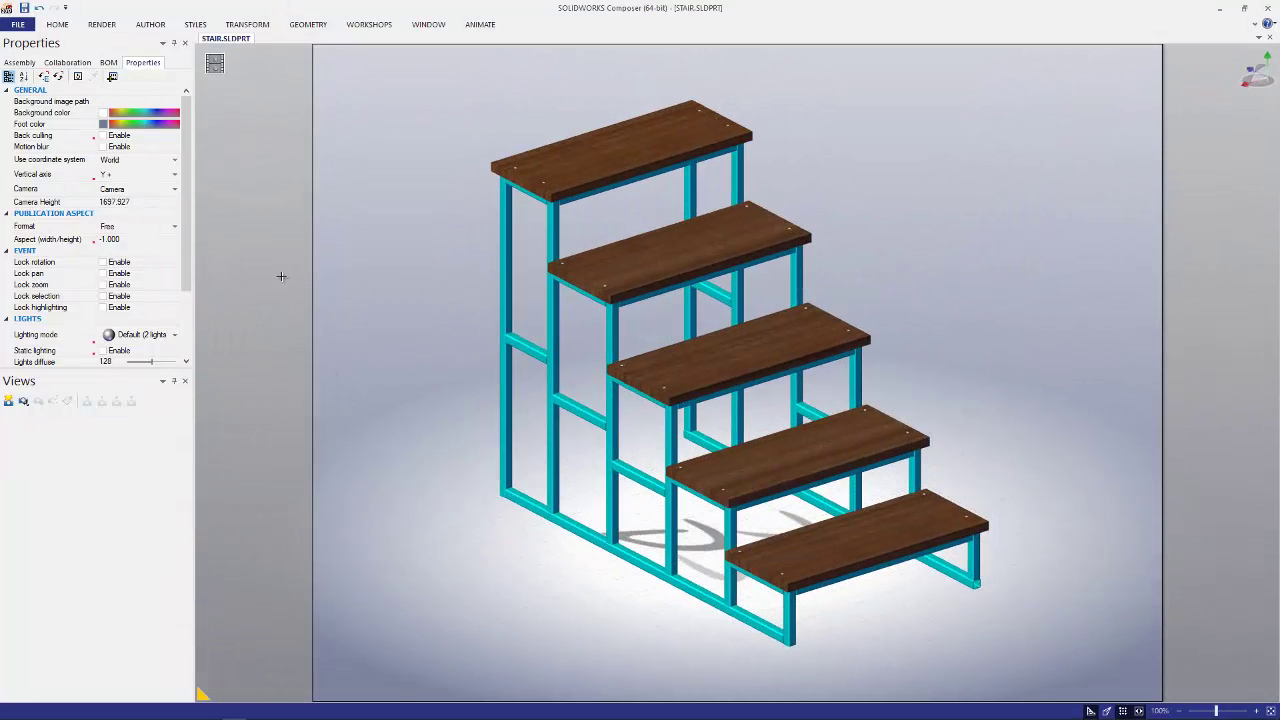
# Step: Show the Assembly tree listing the stair's separate Structural Member and Cut-Extrude actors
pyautogui.click(26, 64)
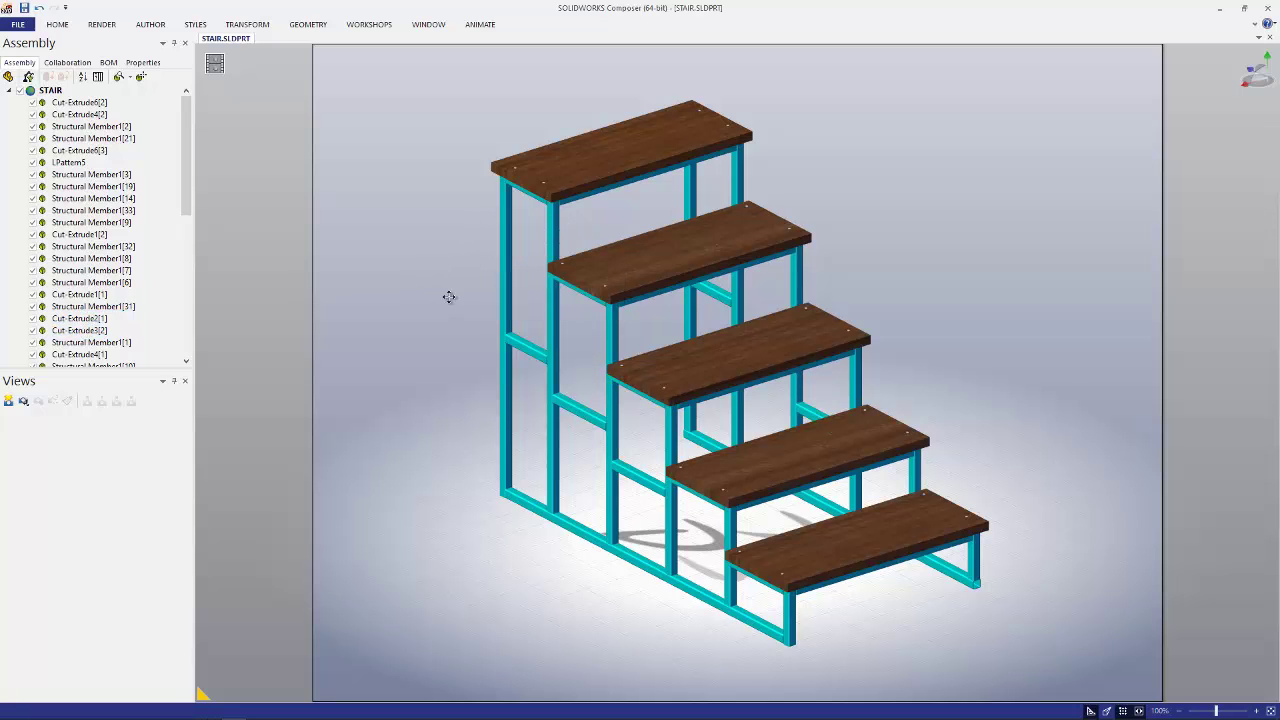
# Step: Raise the five wooden steps 629.86 mm above the frame and save that arrangement as View 1
pyautogui.moveTo(449, 294); pyautogui.dragTo(384, 366, button='right')
pyautogui.click(534, 234)
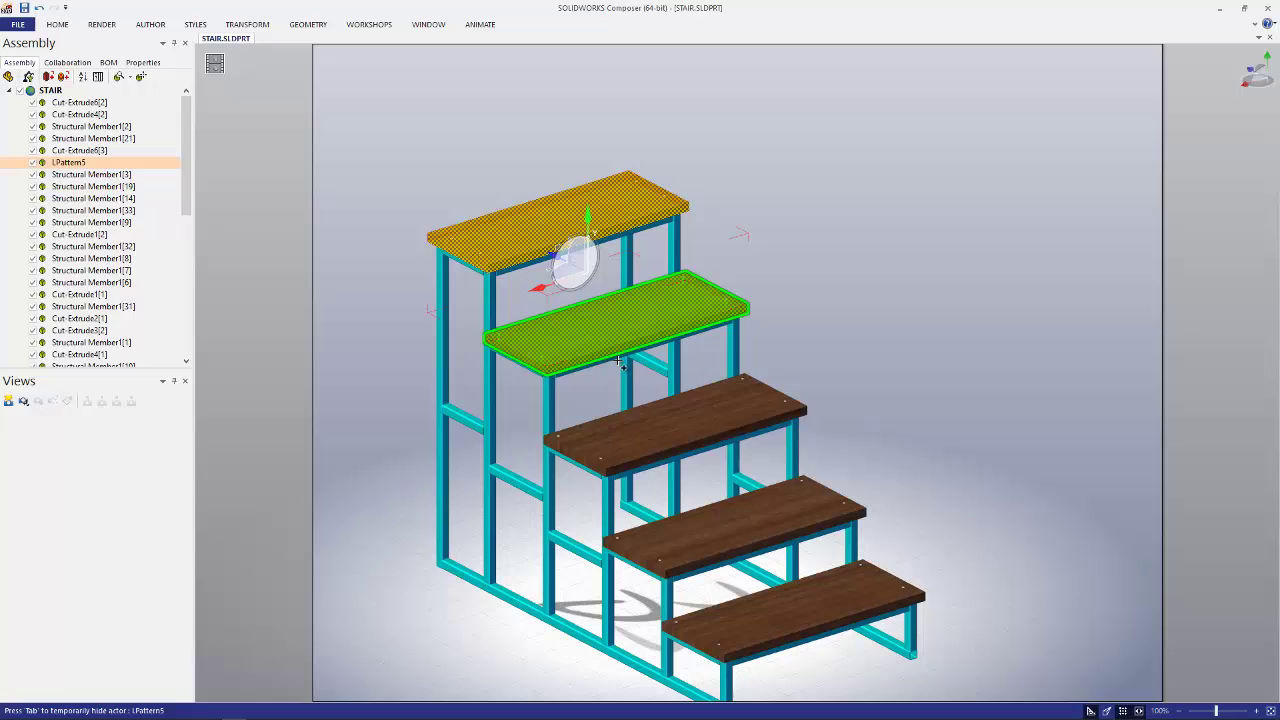
pyautogui.keyDown('ctrl'); pyautogui.click(582, 310); pyautogui.keyUp('ctrl')
pyautogui.keyDown('ctrl'); pyautogui.click(663, 429); pyautogui.keyUp('ctrl')
pyautogui.keyDown('ctrl'); pyautogui.click(736, 520); pyautogui.keyUp('ctrl')
pyautogui.keyDown('ctrl'); pyautogui.click(785, 620); pyautogui.keyUp('ctrl')
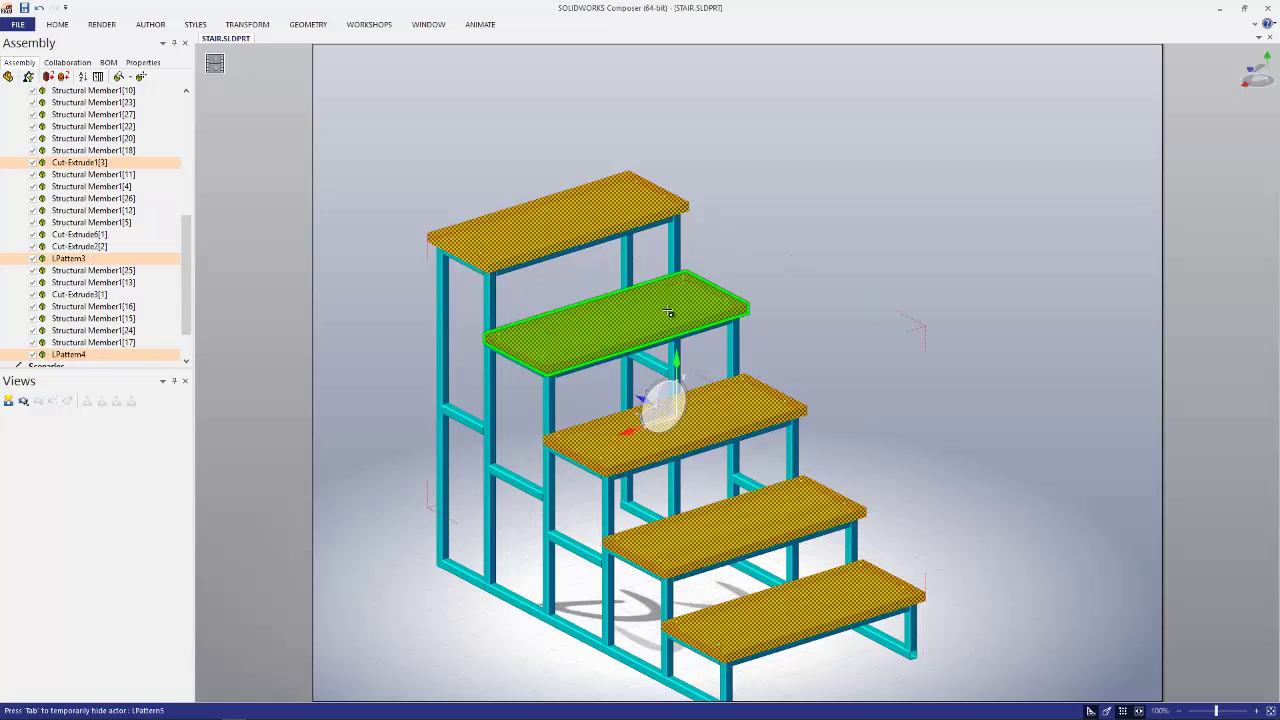
pyautogui.moveTo(675, 363); pyautogui.dragTo(680, 214)
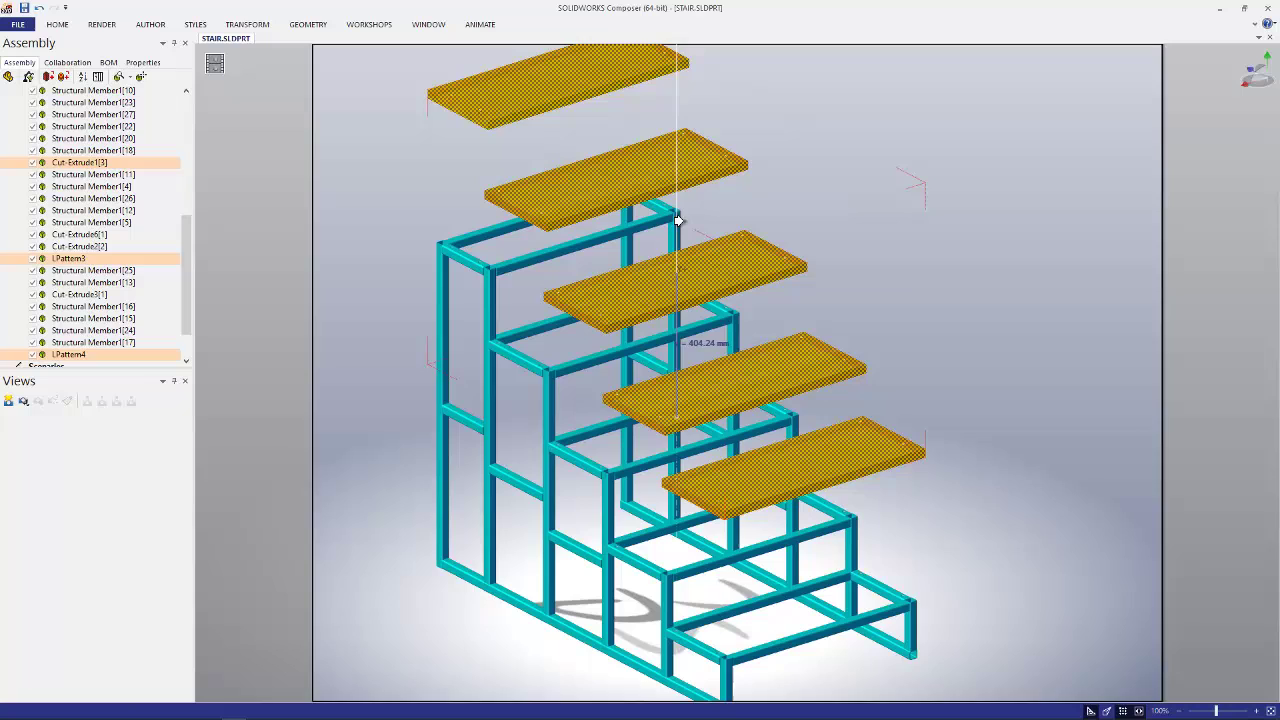
pyautogui.click(9, 400)
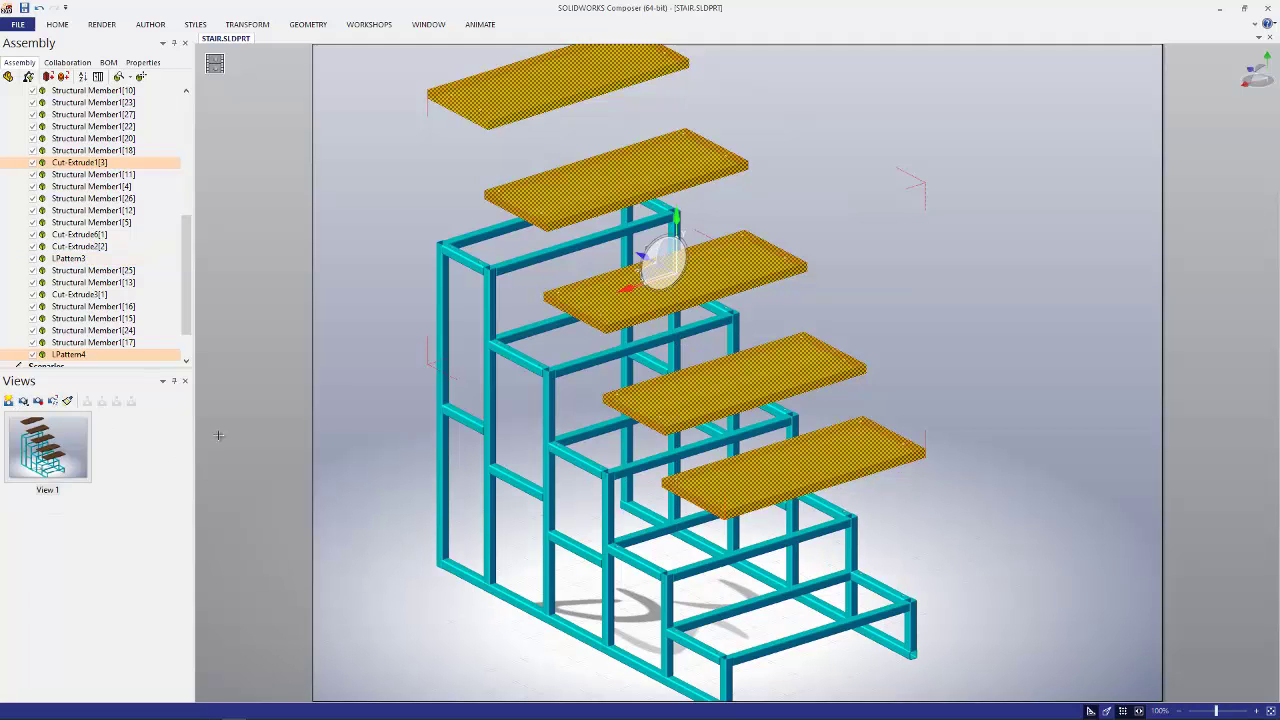
# Step: Reselect the five steps and hide them, leaving only the teal frame
pyautogui.click(360, 299)
pyautogui.click(510, 94)
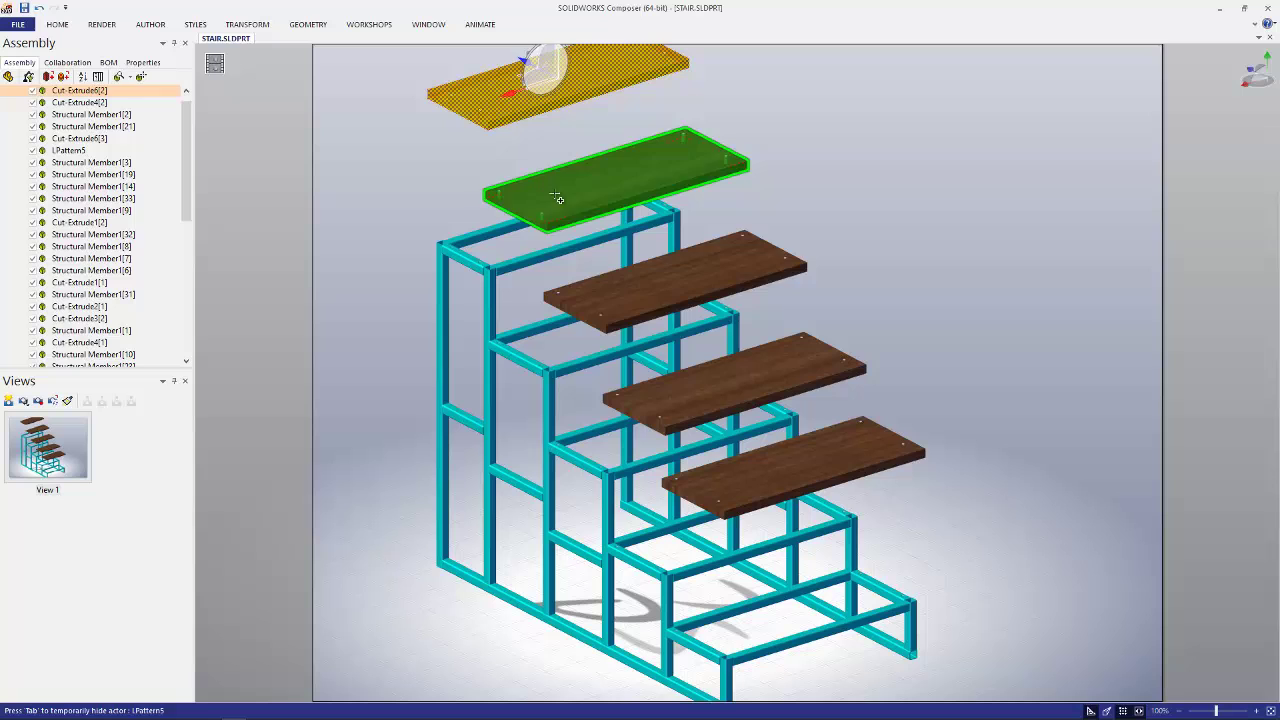
pyautogui.keyDown('ctrl'); pyautogui.click(559, 200); pyautogui.keyUp('ctrl')
pyautogui.keyDown('ctrl'); pyautogui.click(665, 285); pyautogui.keyUp('ctrl')
pyautogui.keyDown('ctrl'); pyautogui.click(722, 385); pyautogui.keyUp('ctrl')
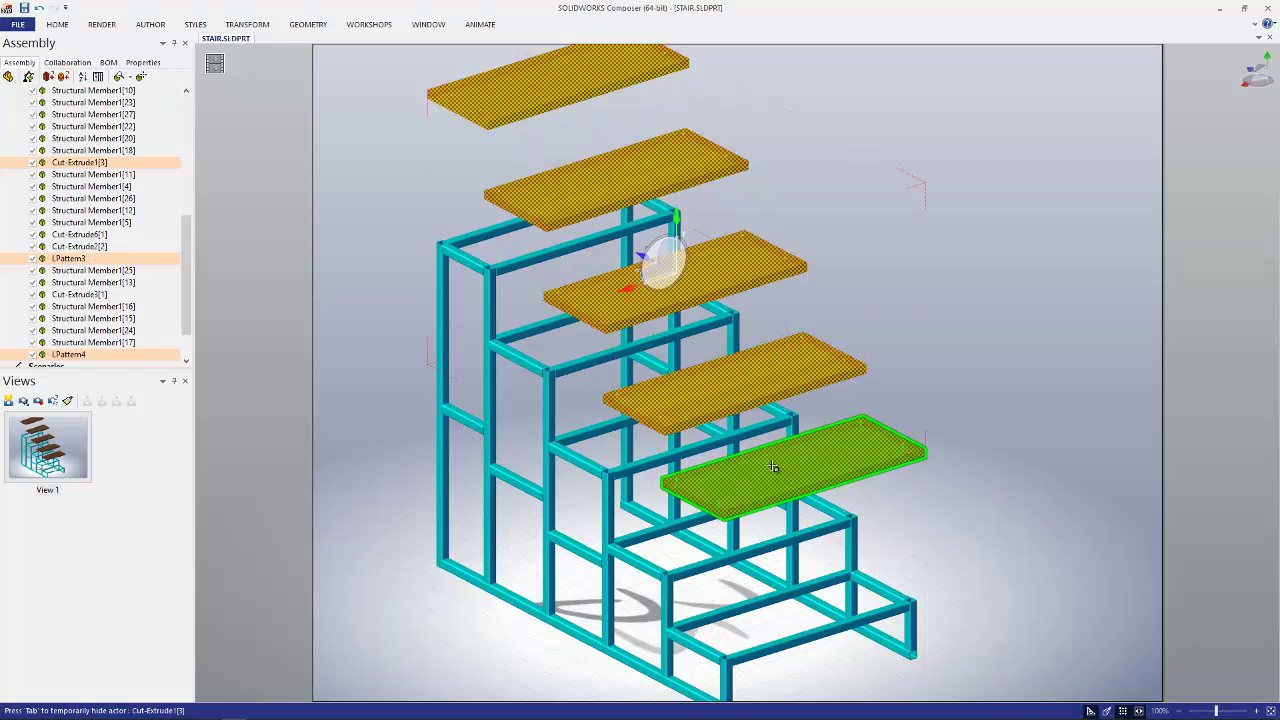
pyautogui.keyDown('ctrl'); pyautogui.click(773, 467); pyautogui.keyUp('ctrl')
pyautogui.press('h')
pyautogui.scroll(3, 391, 506)
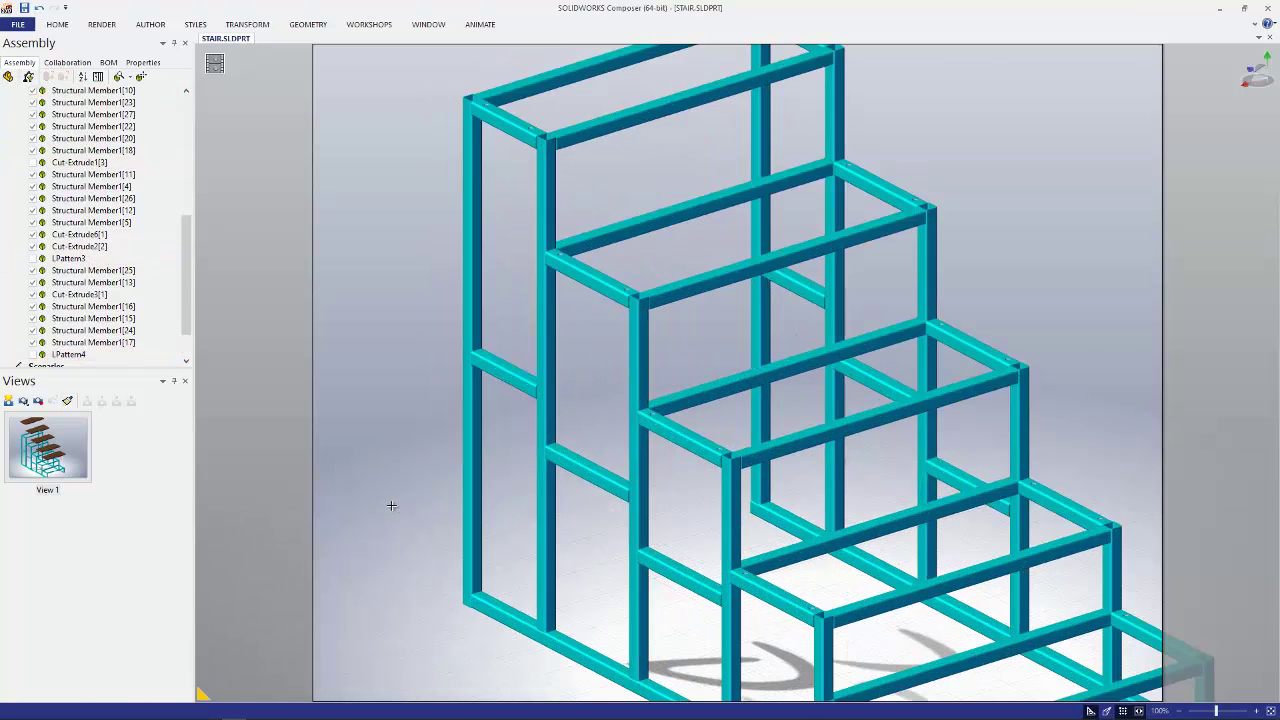
pyautogui.scroll(-5, 391, 506)
# Step: Translate all stair-frame members radially apart and capture the exploded layout as View 2
pyautogui.moveTo(389, 100); pyautogui.dragTo(851, 678)
pyautogui.click(269, 22)
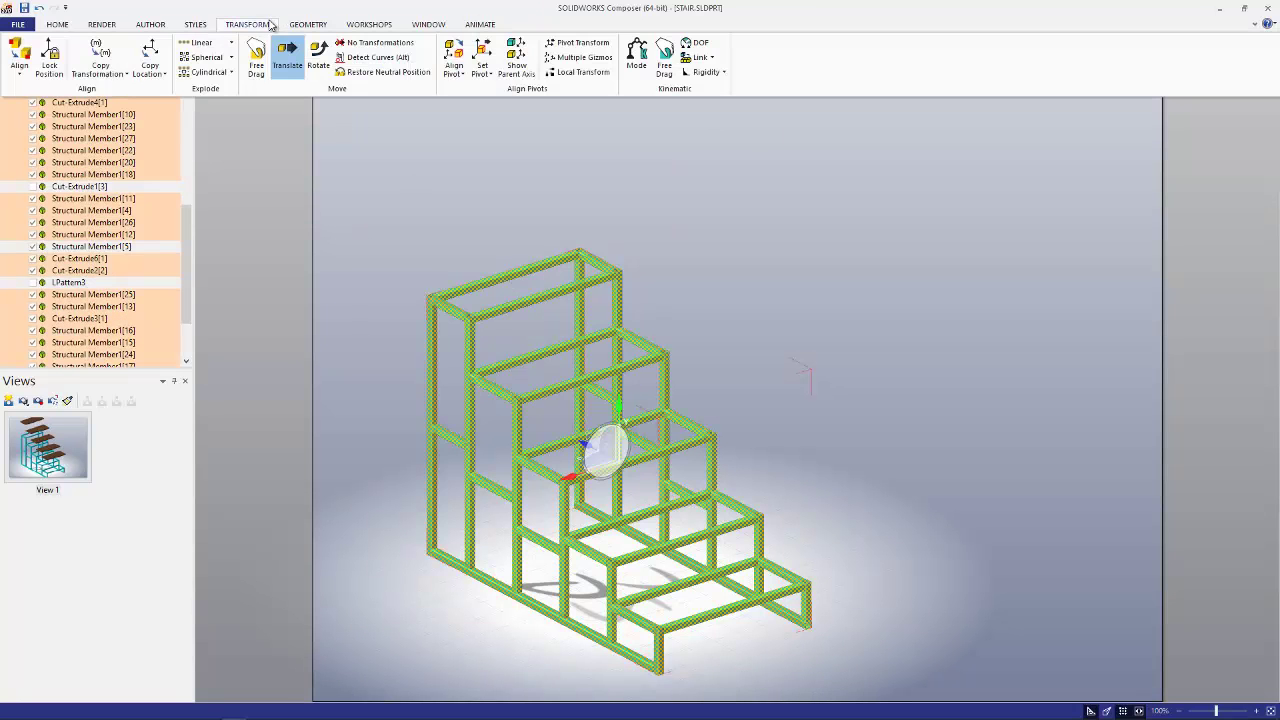
pyautogui.click(207, 58)
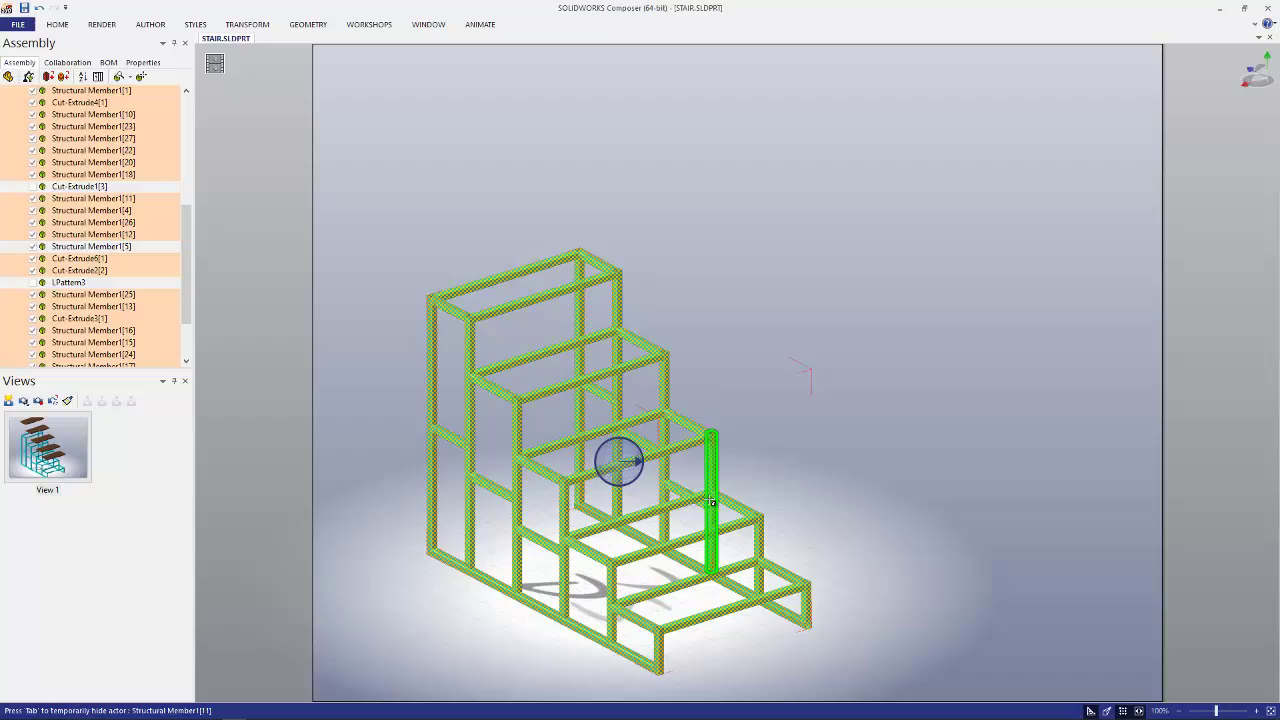
pyautogui.moveTo(621, 461); pyautogui.dragTo(491, 431)
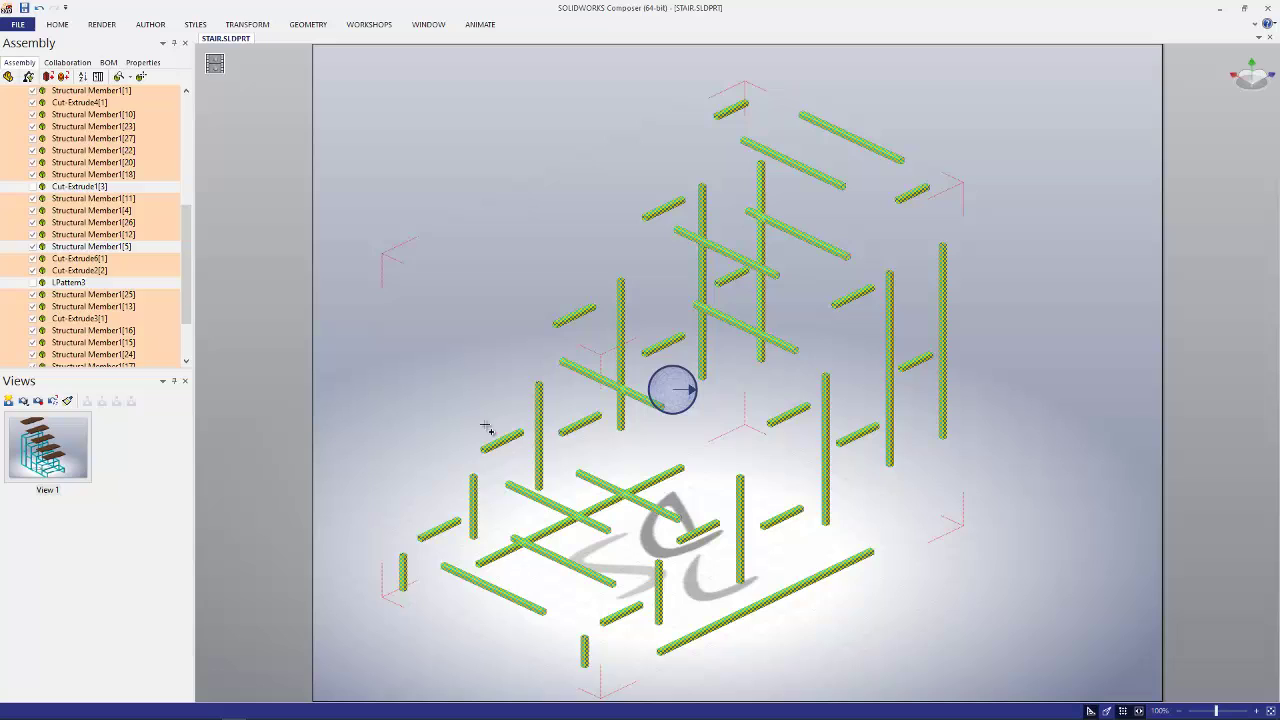
pyautogui.click(380, 403)
pyautogui.click(20, 400)
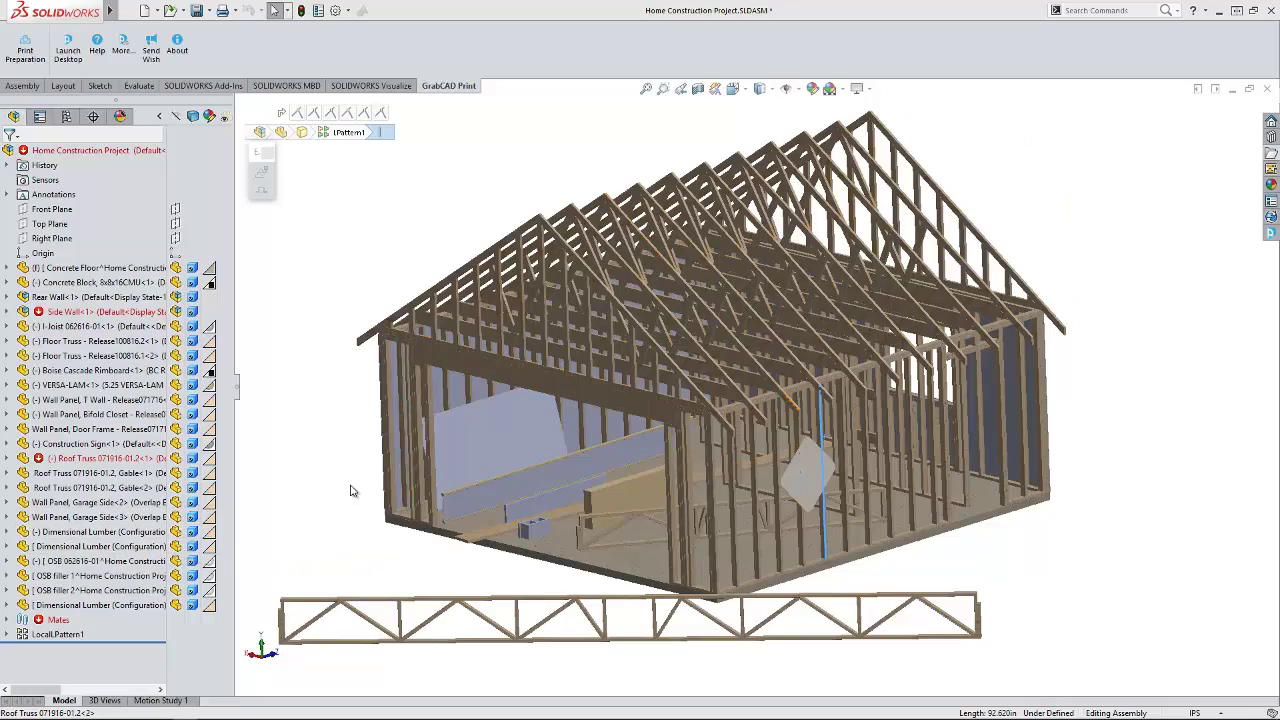
# Step: Orbit the Home Construction Project house frame to inspect its roof trusses and loose floor truss
pyautogui.moveTo(350, 490); pyautogui.dragTo(335, 514, button='middle')
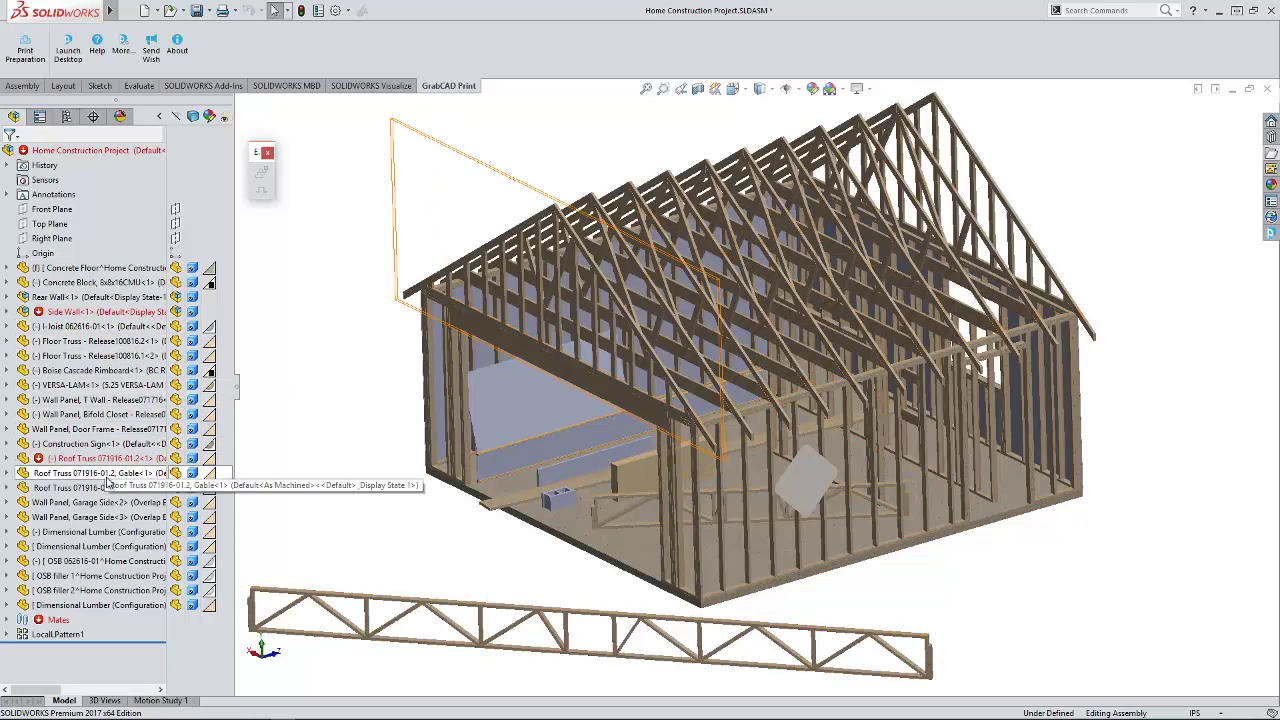
pyautogui.click(100, 473)
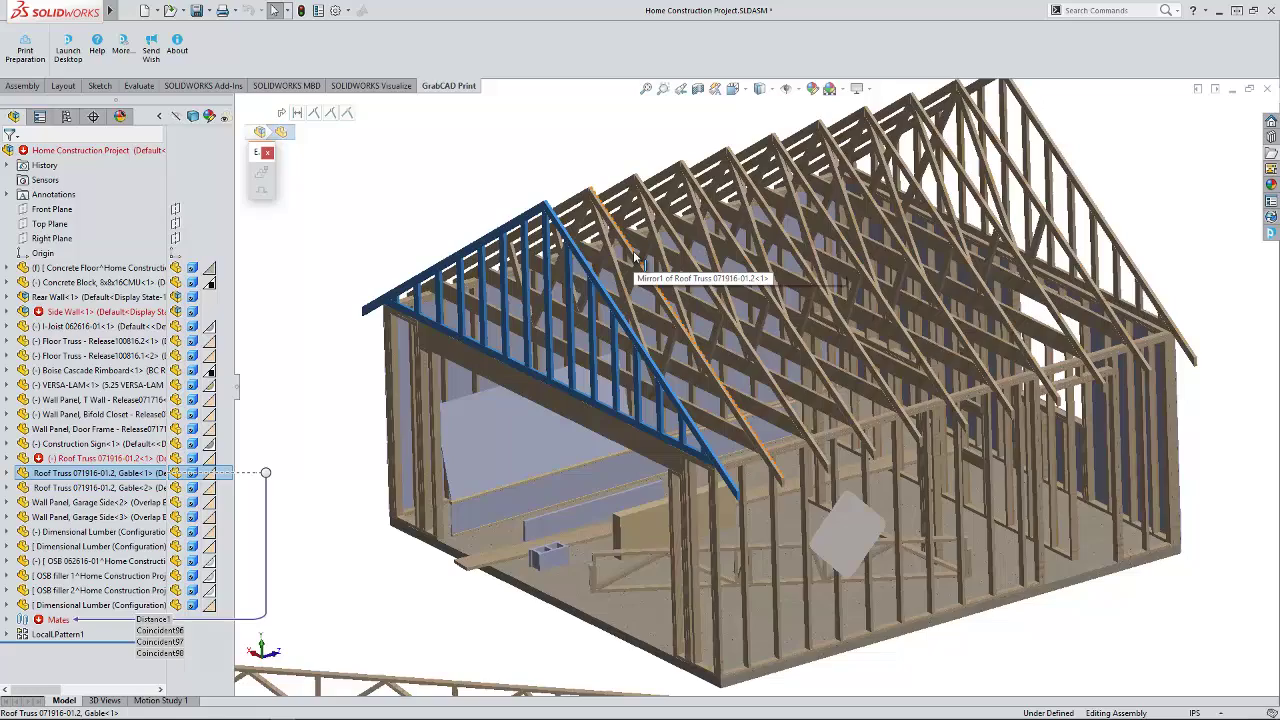
pyautogui.scroll(5, 633, 250)
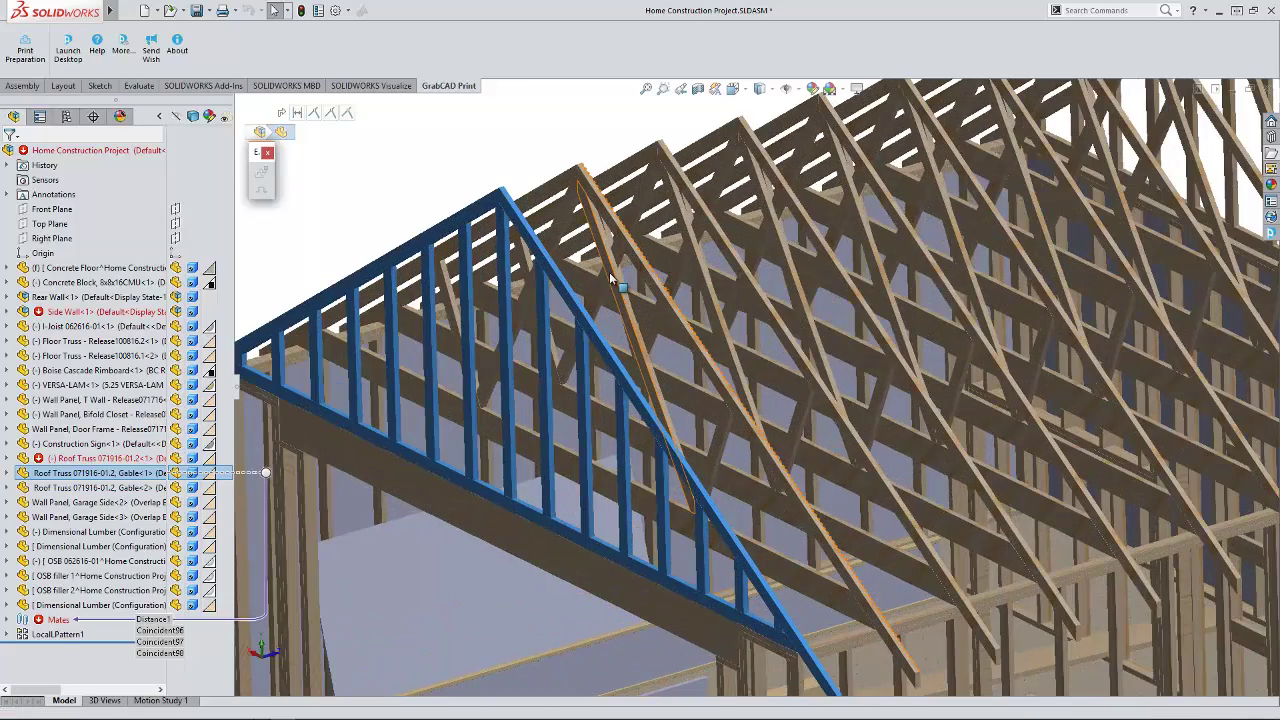
pyautogui.click(609, 272)
pyautogui.scroll(-6, 671, 492)
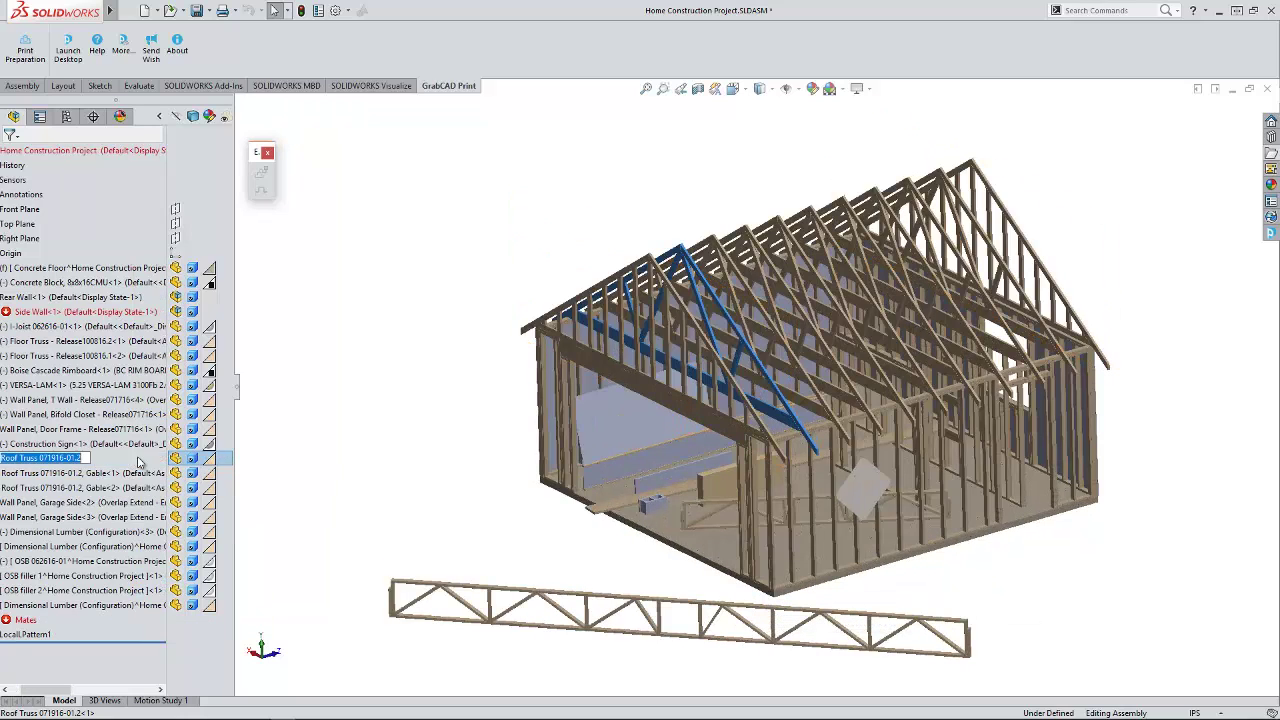
pyautogui.click(332, 428)
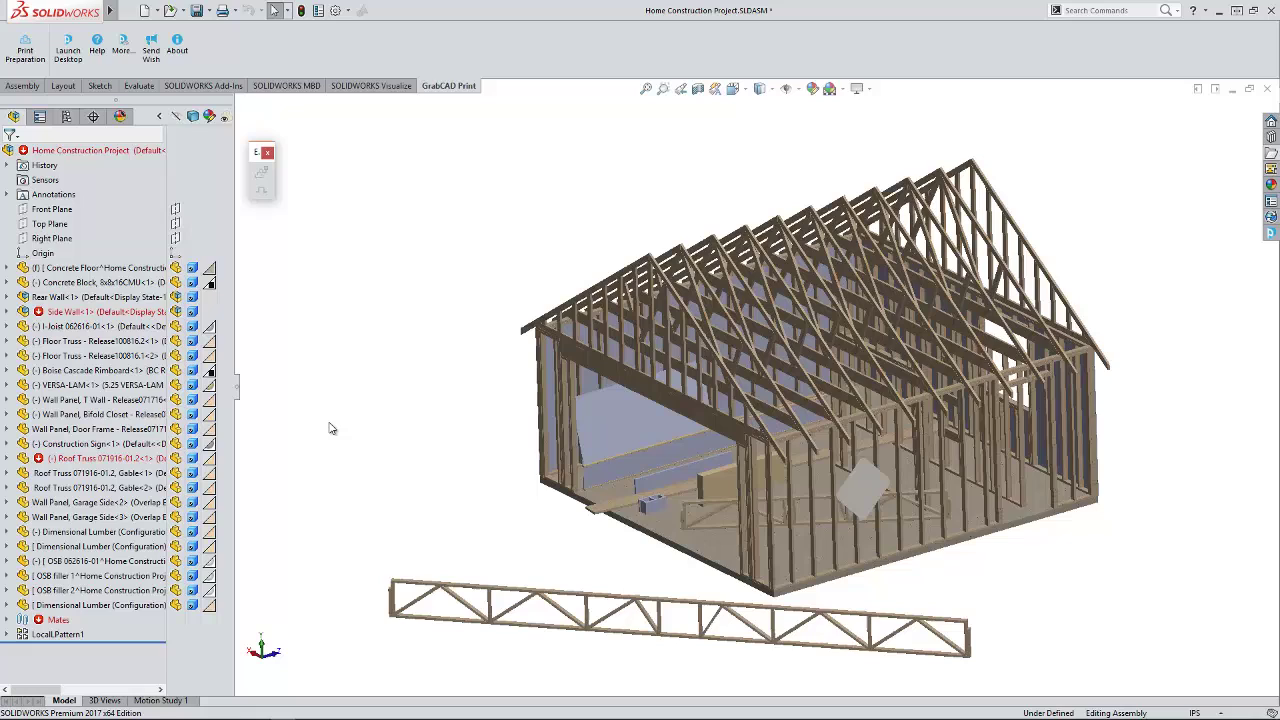
pyautogui.click(117, 462)
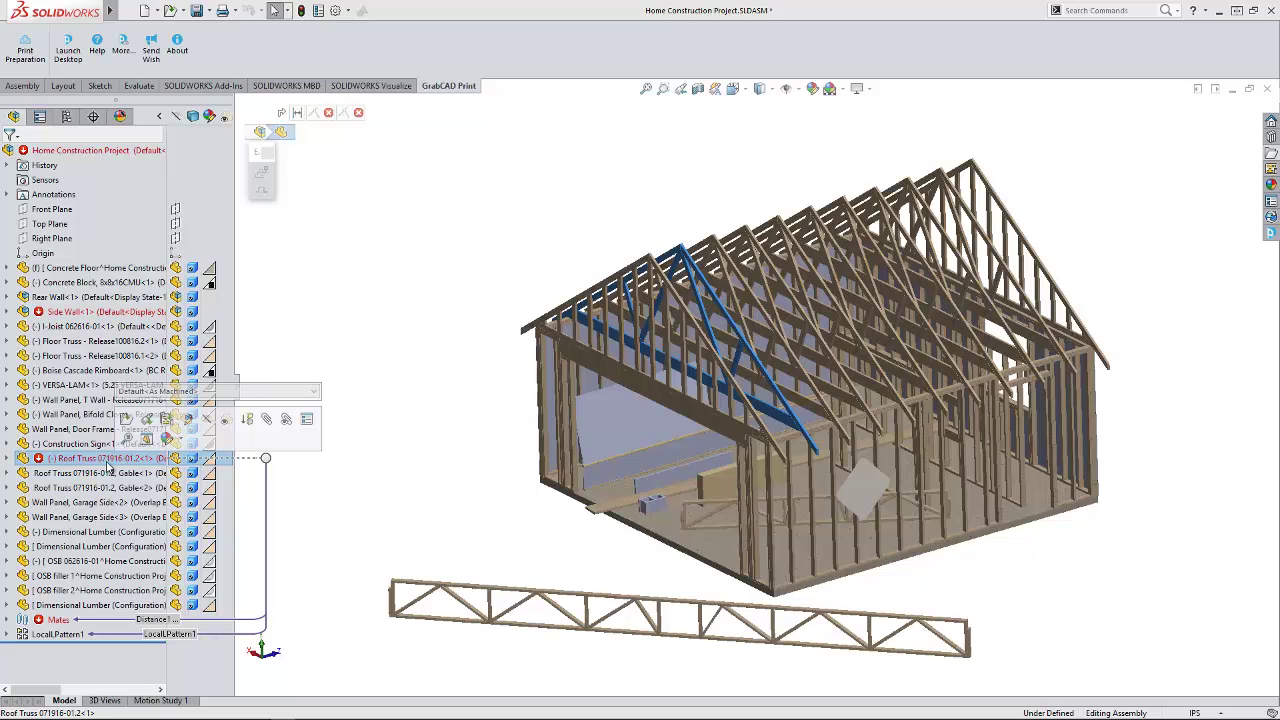
# Step: Deselect the roof truss, Save All modified documents, and close the house assembly
pyautogui.click(352, 487)
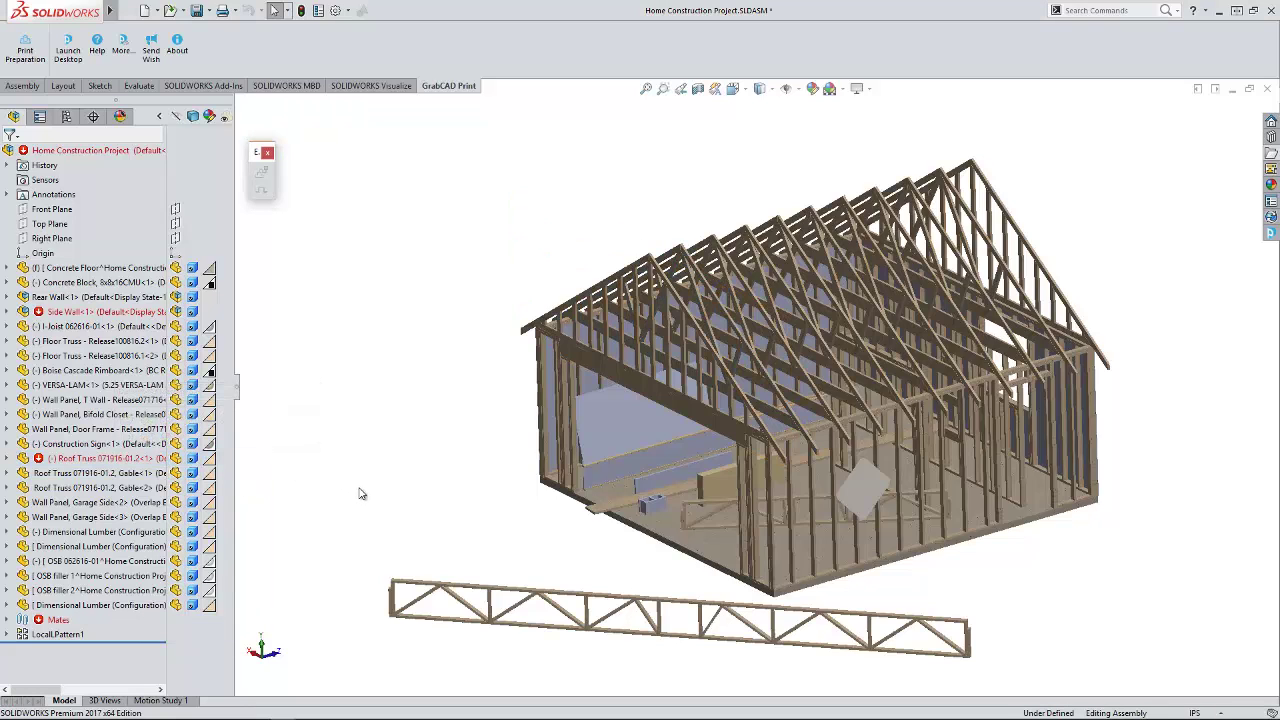
pyautogui.click(198, 11)
pyautogui.click(267, 206)
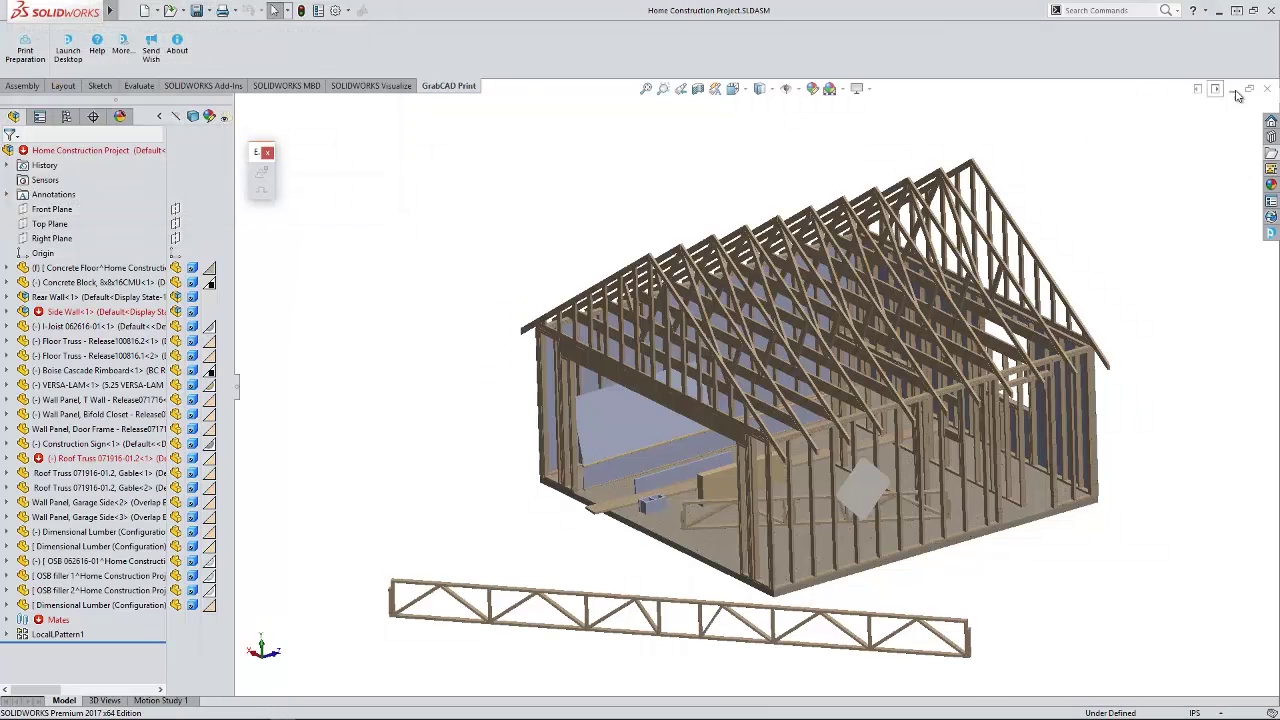
pyautogui.click(1267, 90)
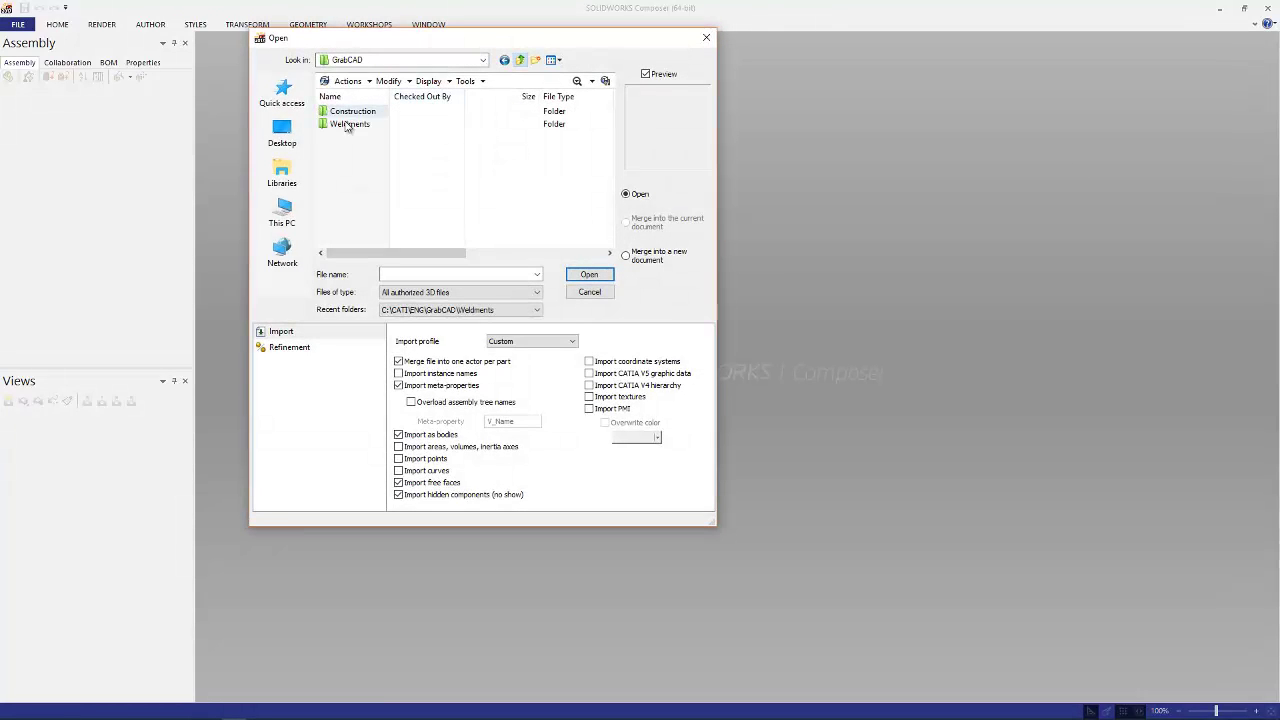
# Step: Open Home Construction Project.SLDASM from the Construction folder, merged into a new document
pyautogui.doubleClick(348, 113)
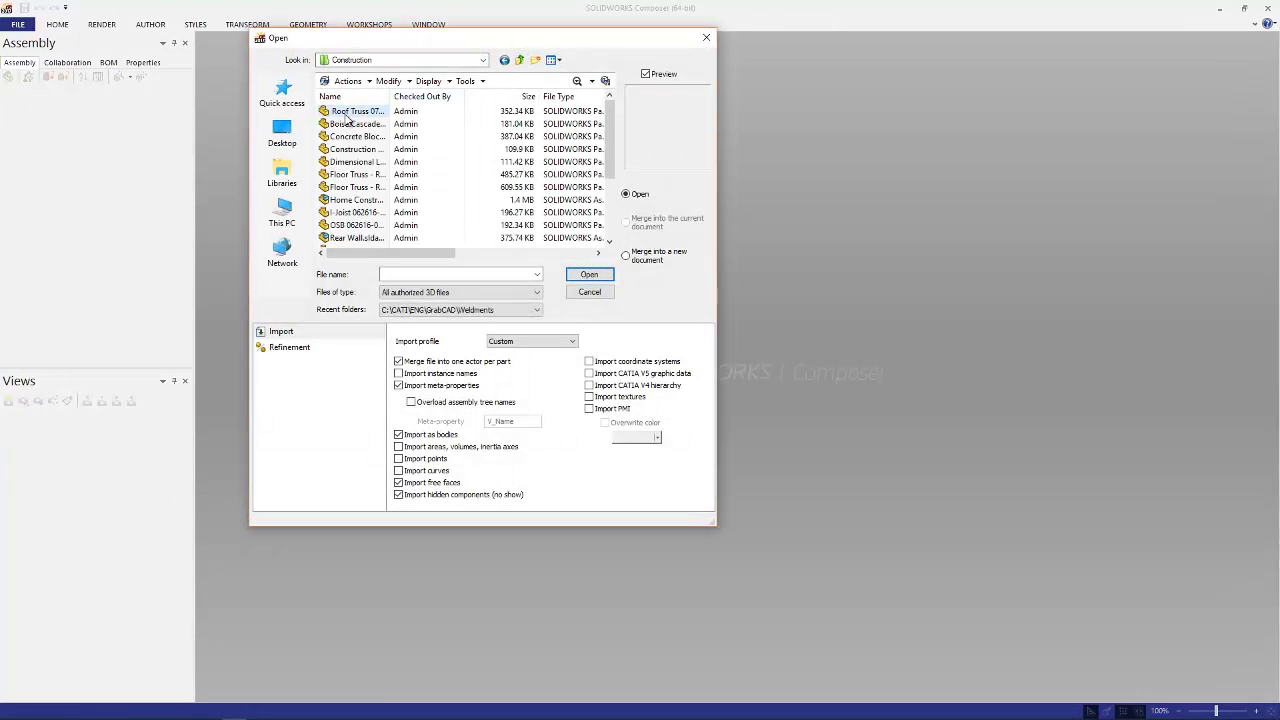
pyautogui.click(516, 97)
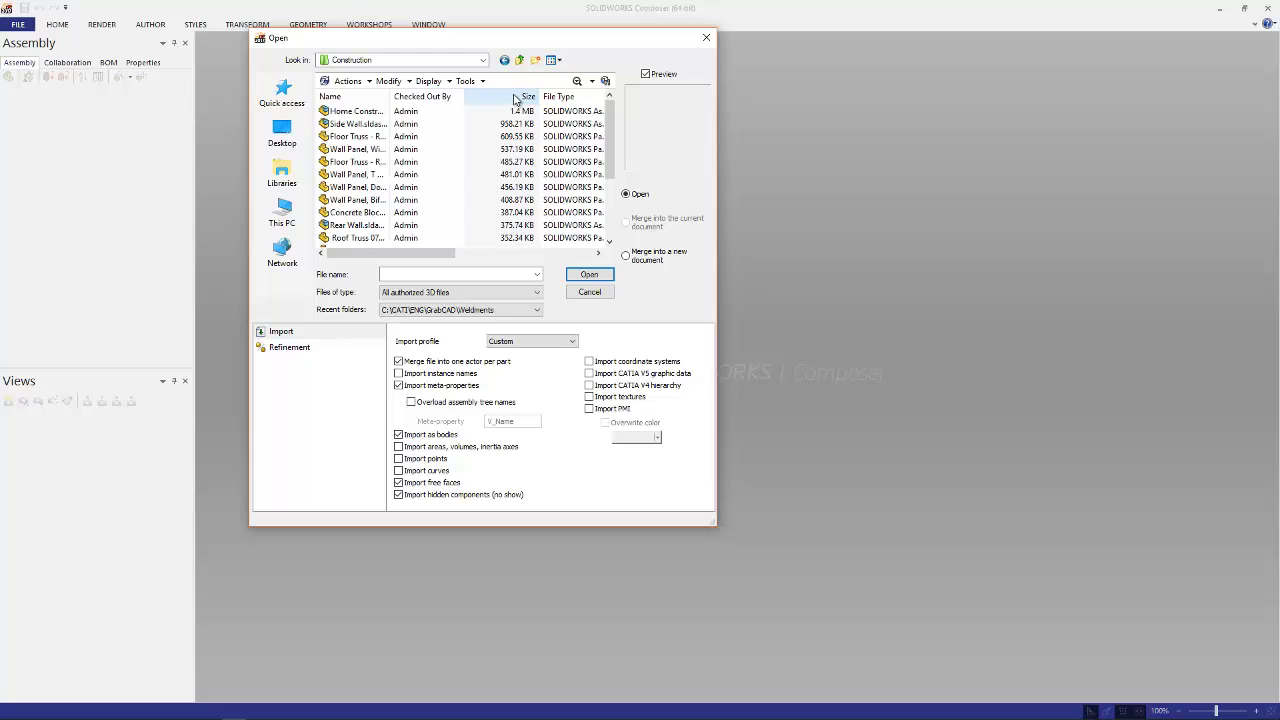
pyautogui.click(366, 113)
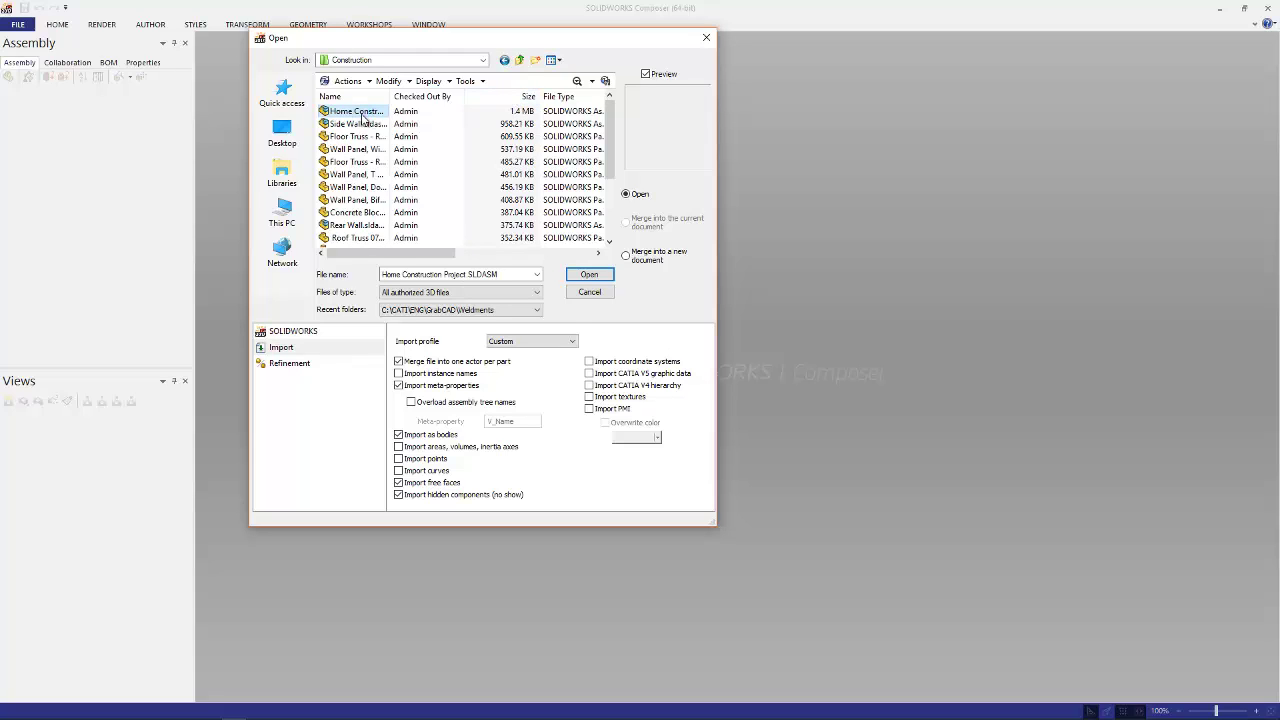
pyautogui.click(626, 256)
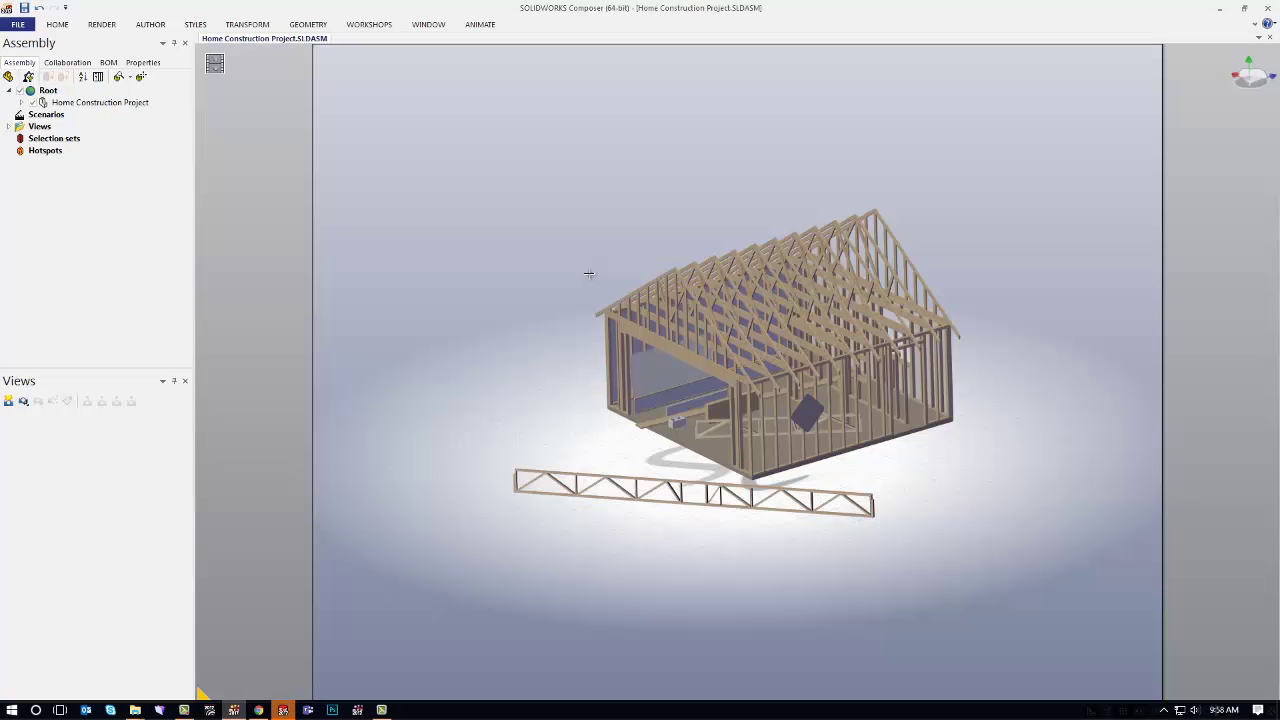
# Step: Zoom in on the house, select the project in the tree, and cancel a File > Open
pyautogui.scroll(3, 1003, 414)
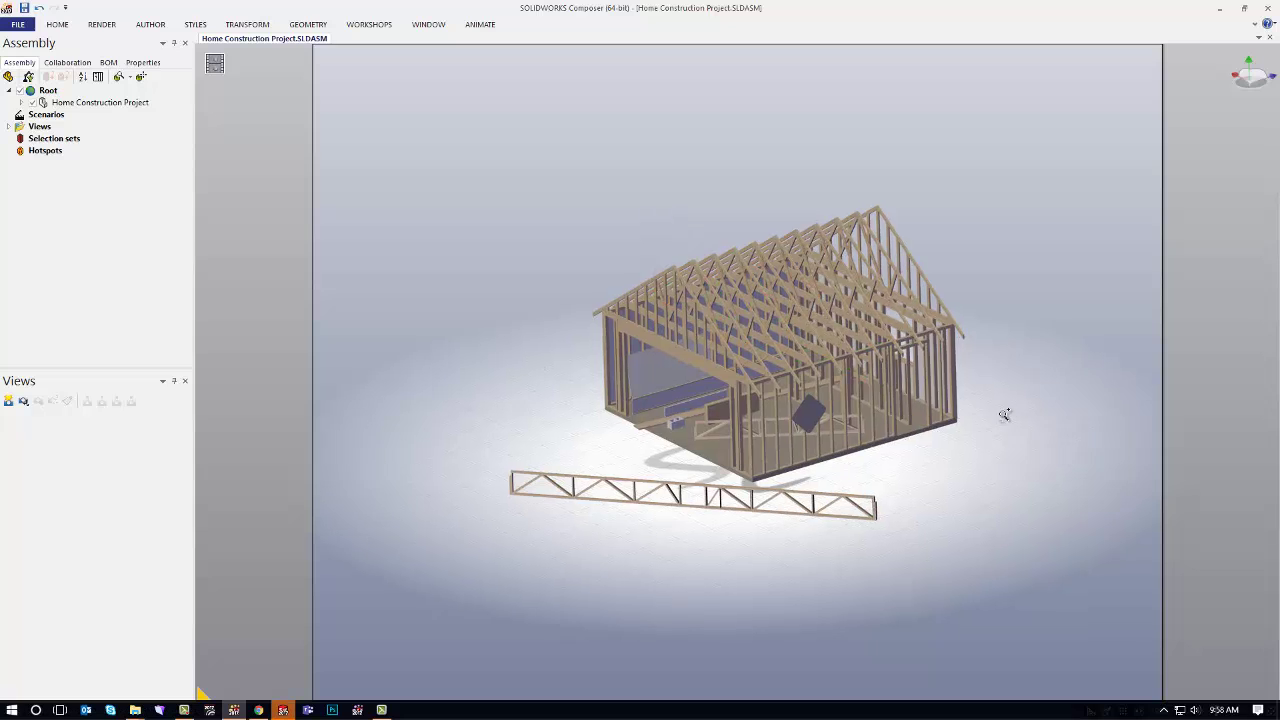
pyautogui.scroll(2, 1022, 372)
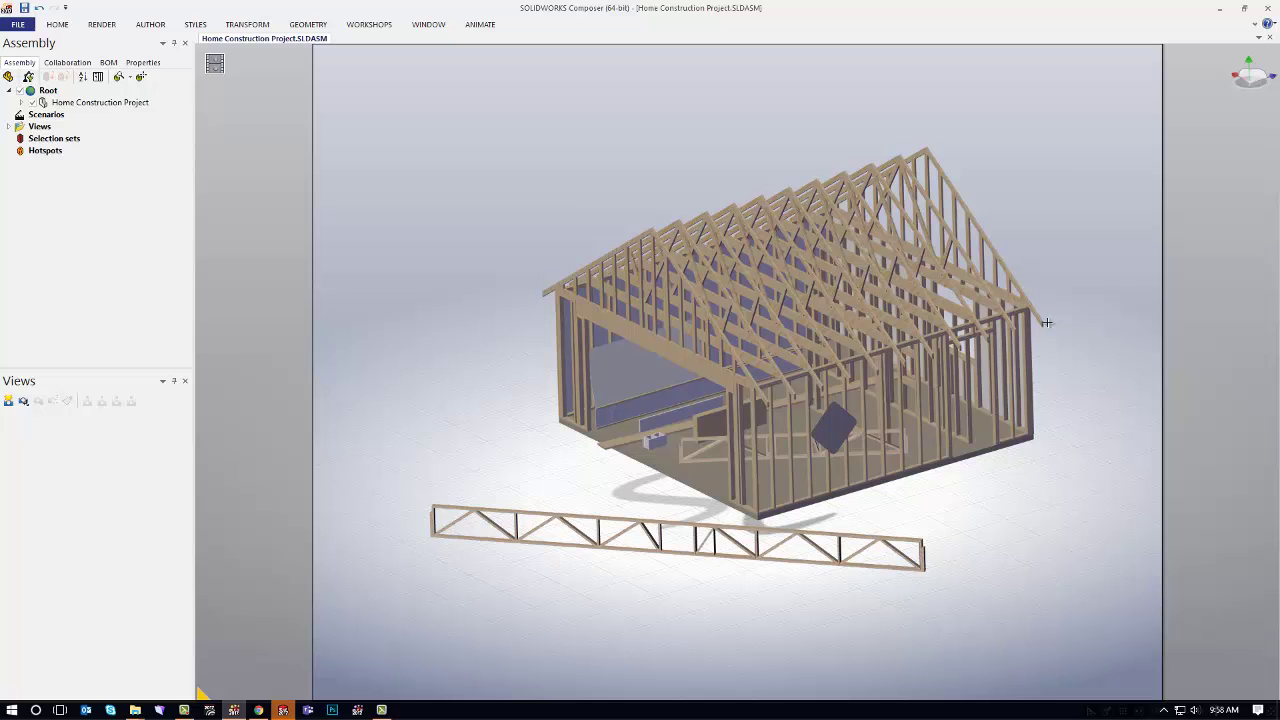
pyautogui.click(94, 103)
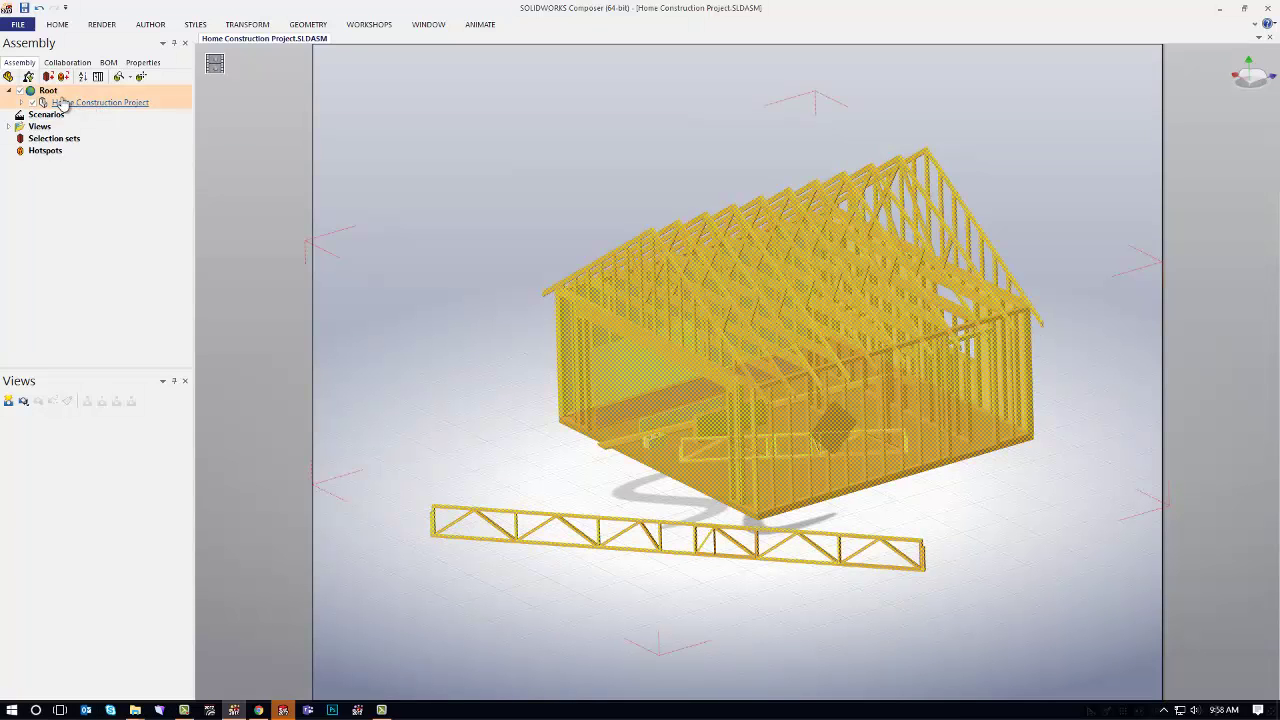
pyautogui.click(18, 24)
pyautogui.click(38, 76)
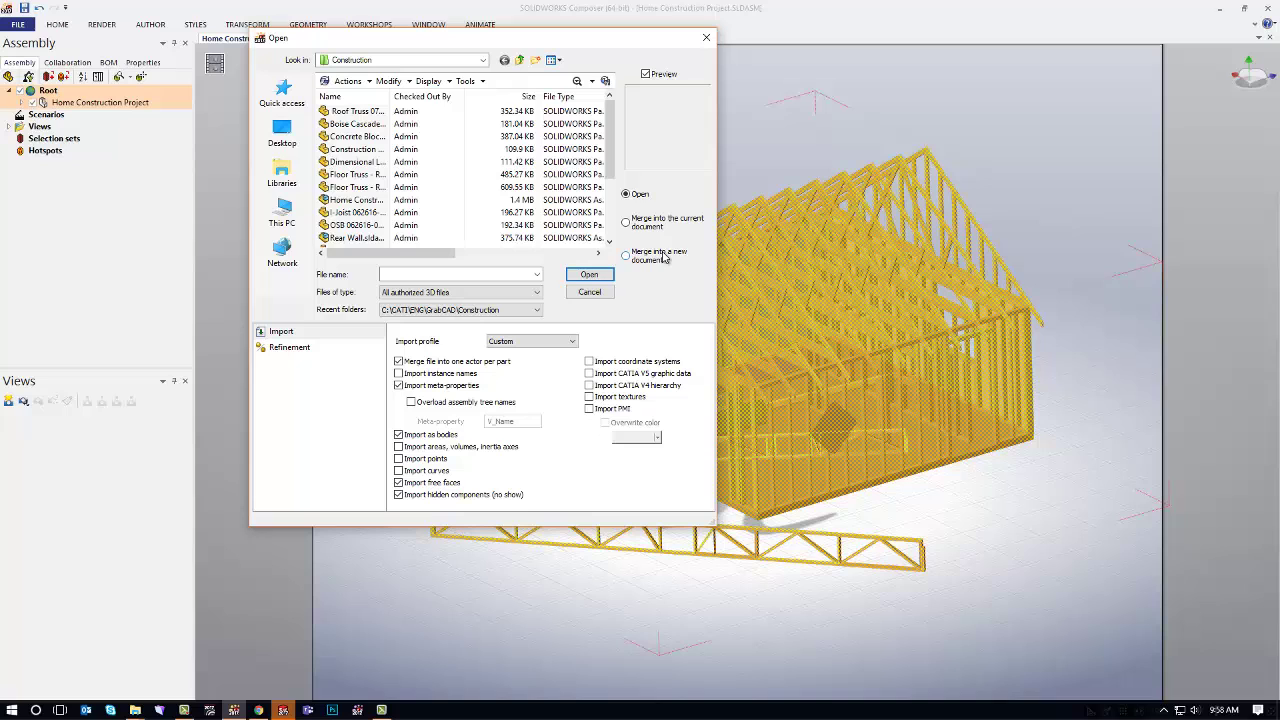
pyautogui.click(590, 292)
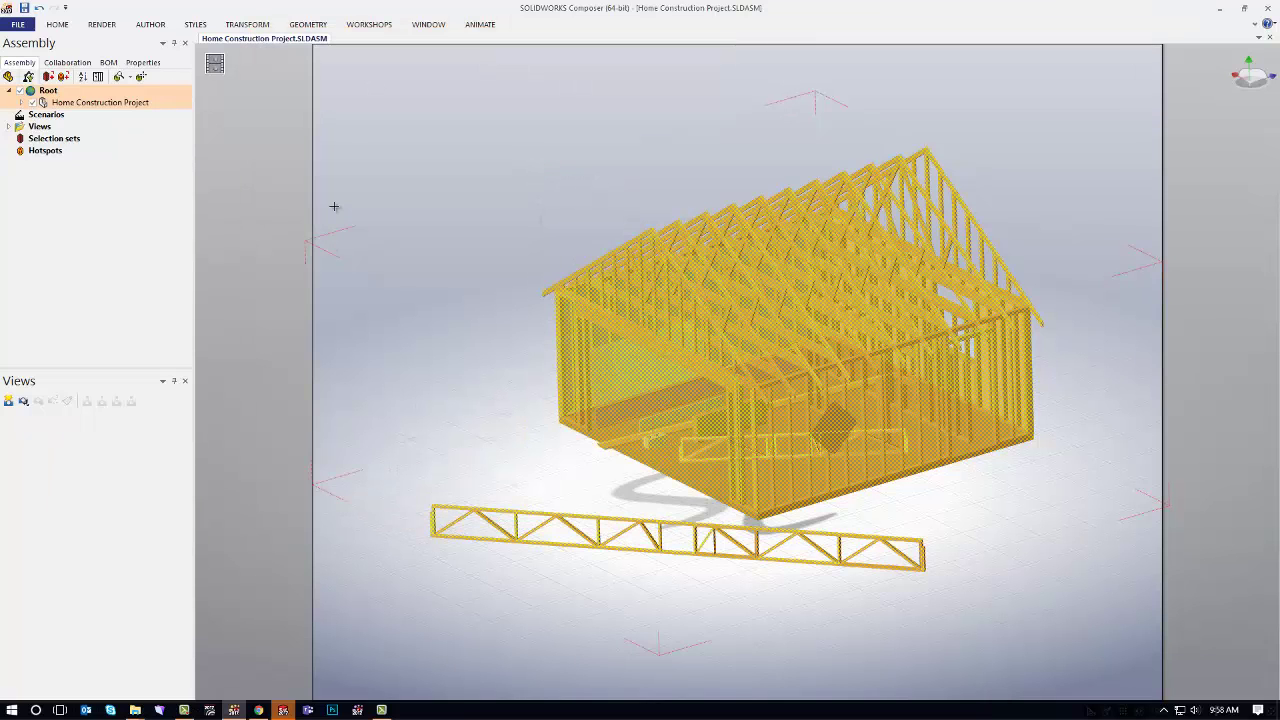
# Step: Expand the Home Construction Project node to list walls, floor trusses and gable roof trusses
pyautogui.click(62, 104)
pyautogui.click(547, 155)
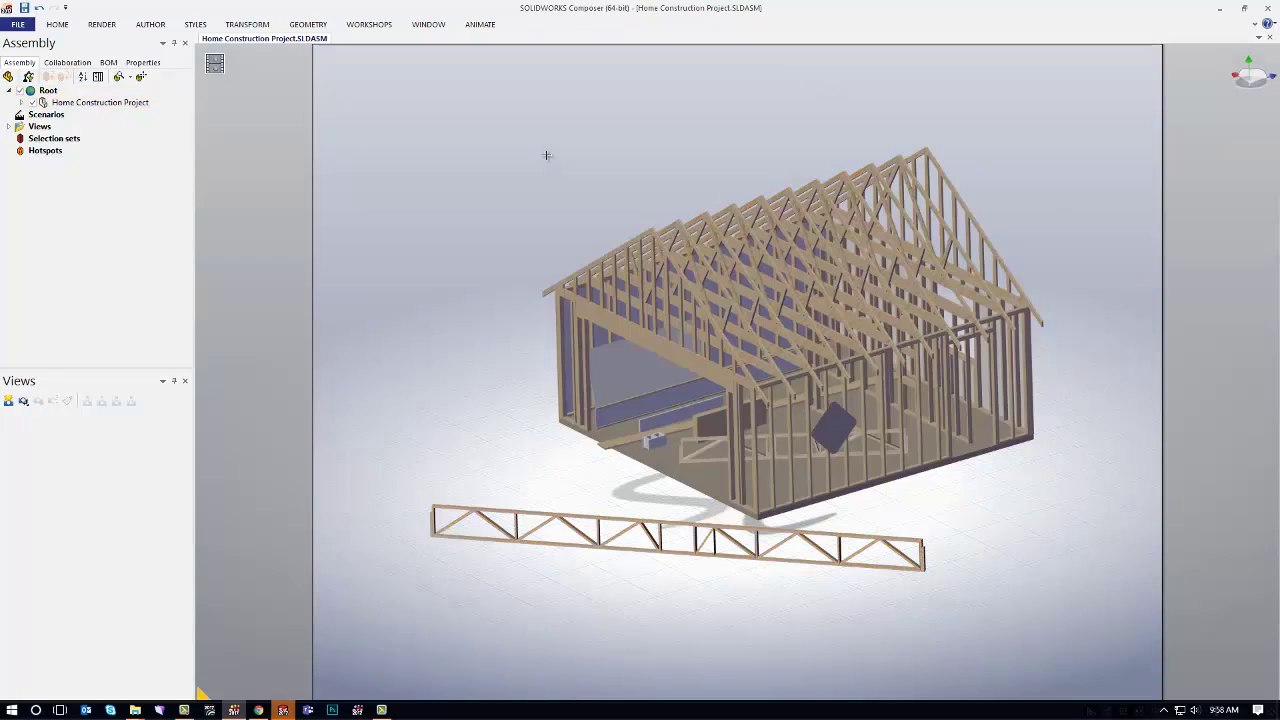
pyautogui.click(21, 102)
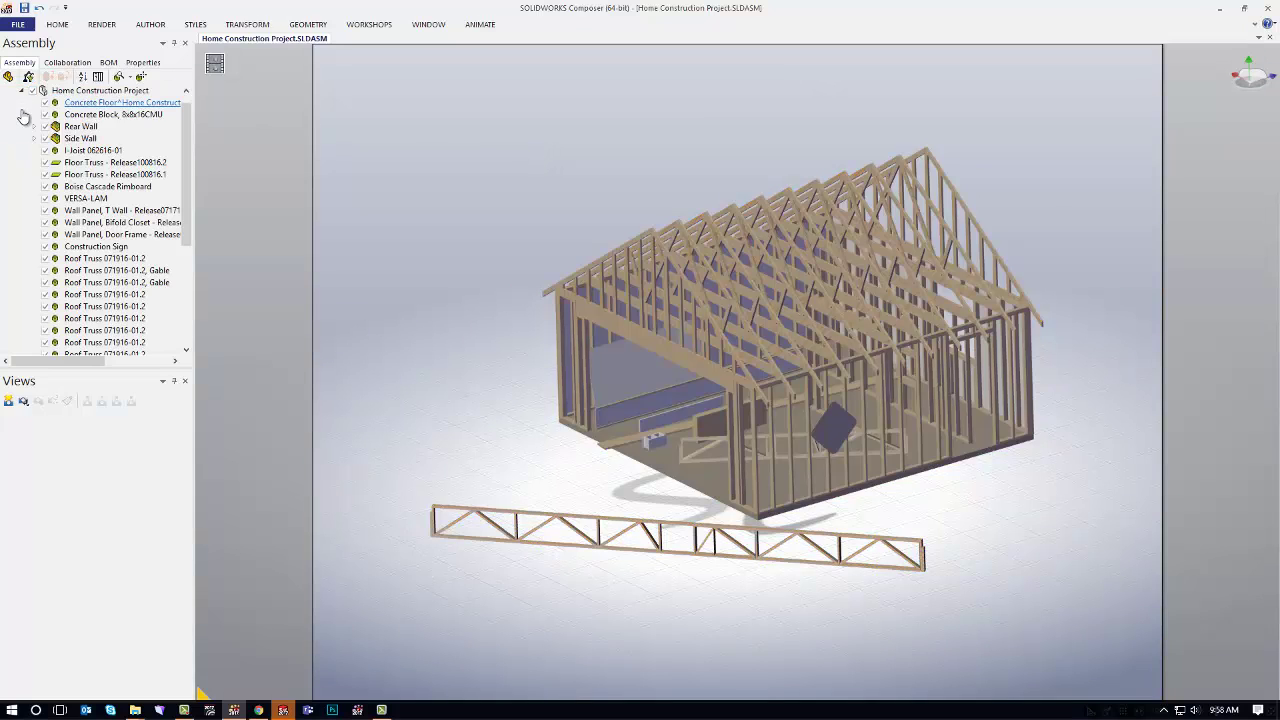
pyautogui.click(108, 285)
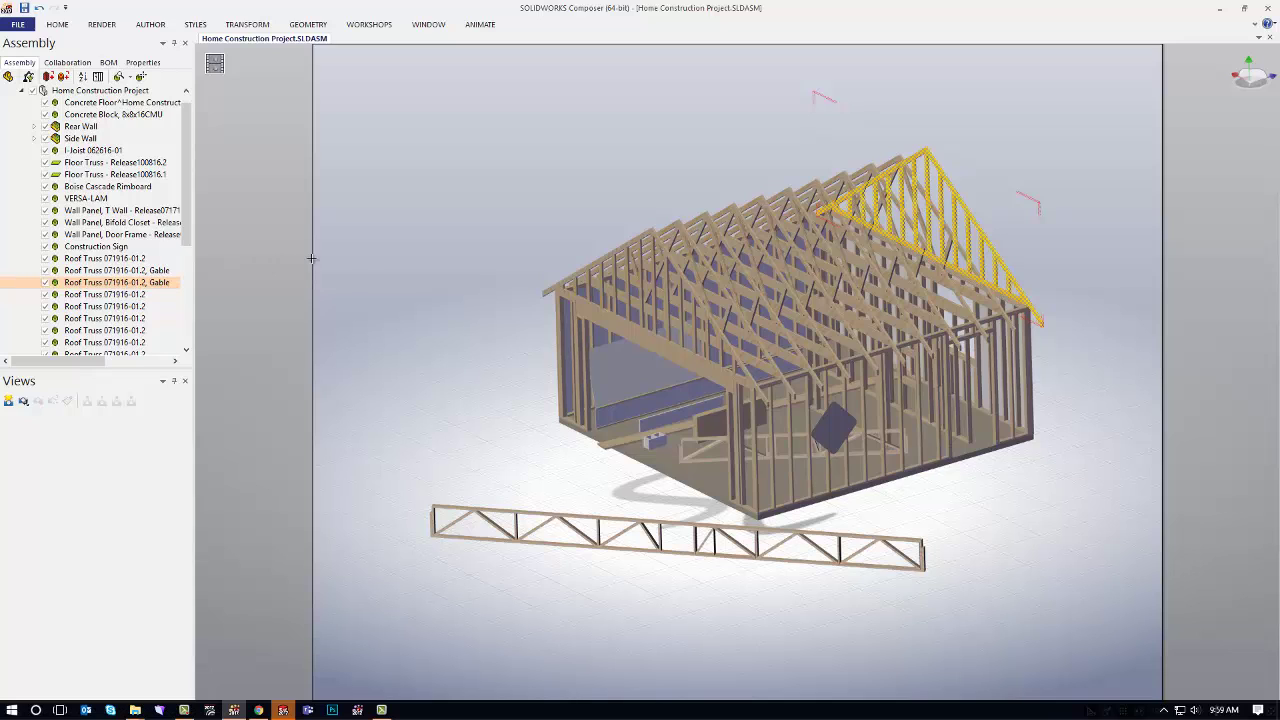
pyautogui.click(372, 238)
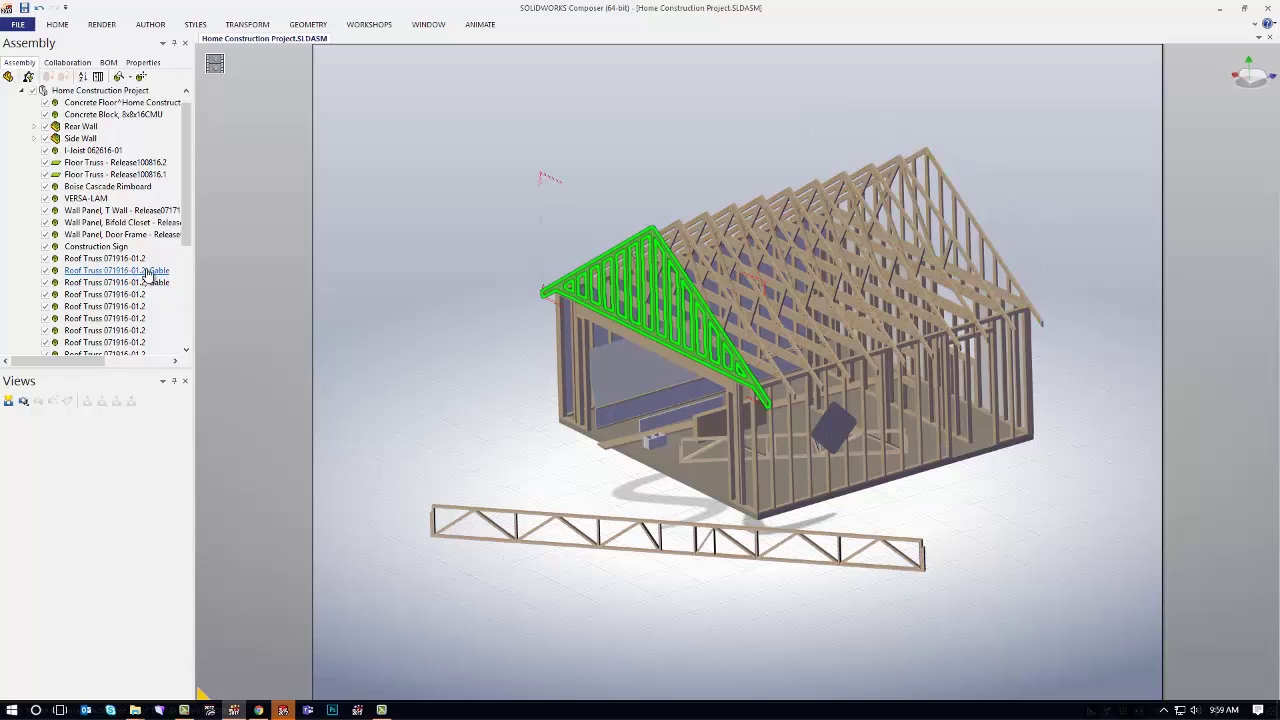
# Step: Open the file browser and sort the file list by name in reverse to locate the truss
pyautogui.click(18, 24)
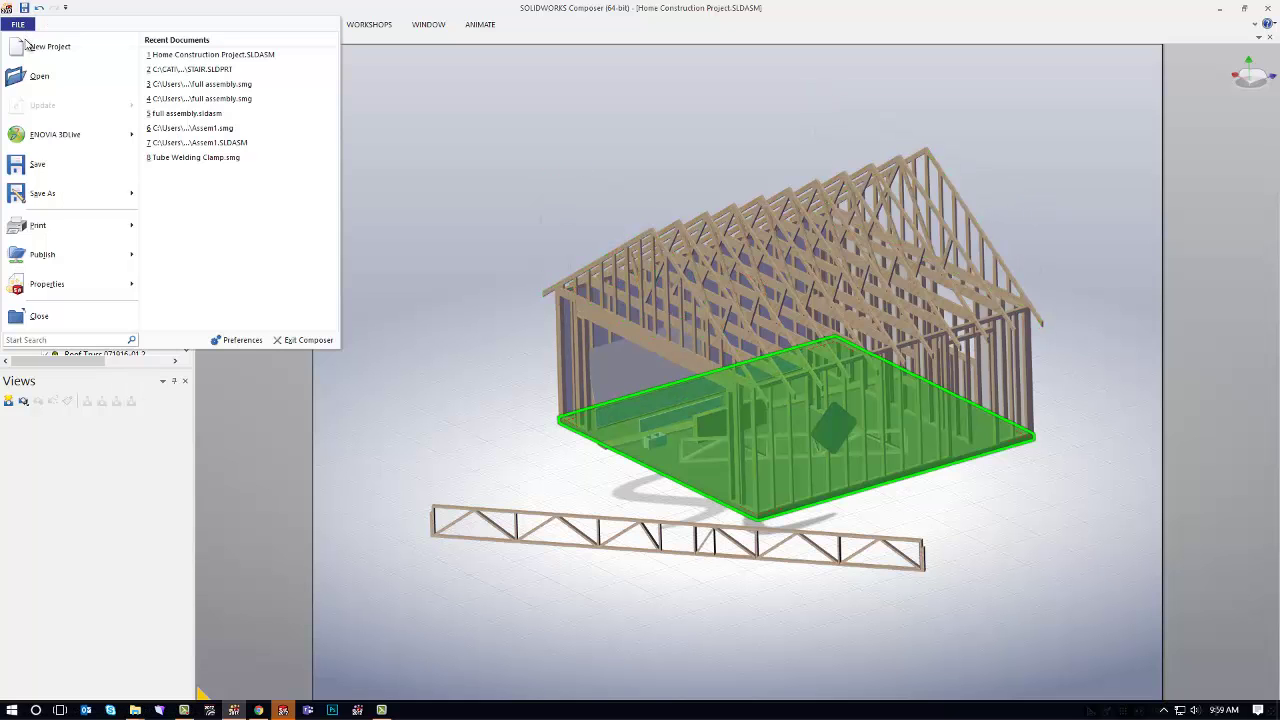
pyautogui.click(39, 76)
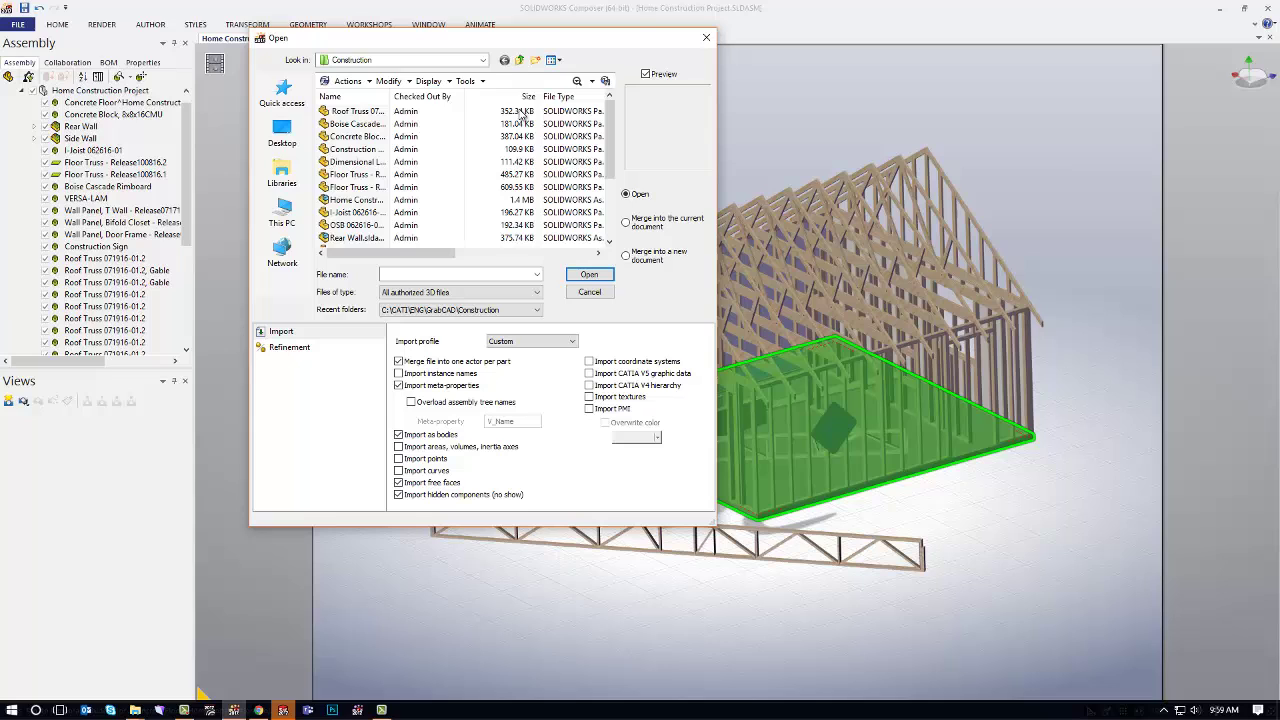
pyautogui.moveTo(392, 96); pyautogui.dragTo(502, 94)
pyautogui.moveTo(610, 132); pyautogui.dragTo(619, 175)
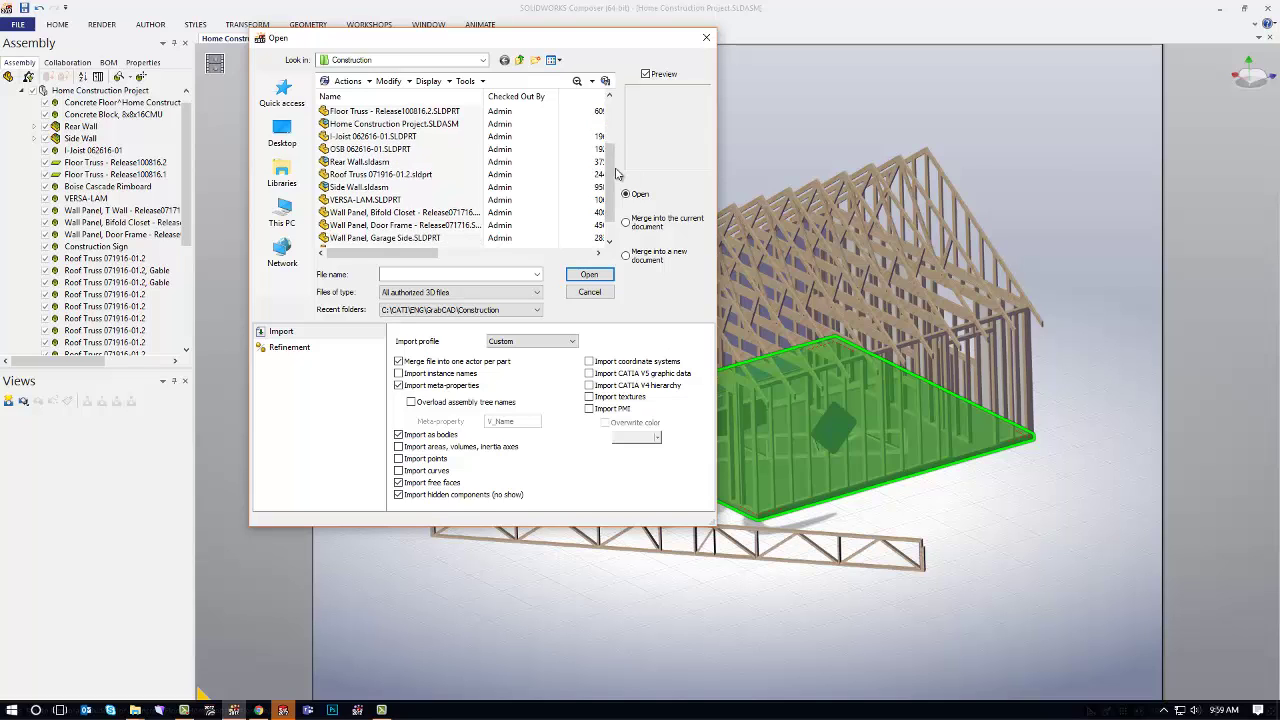
pyautogui.click(422, 96)
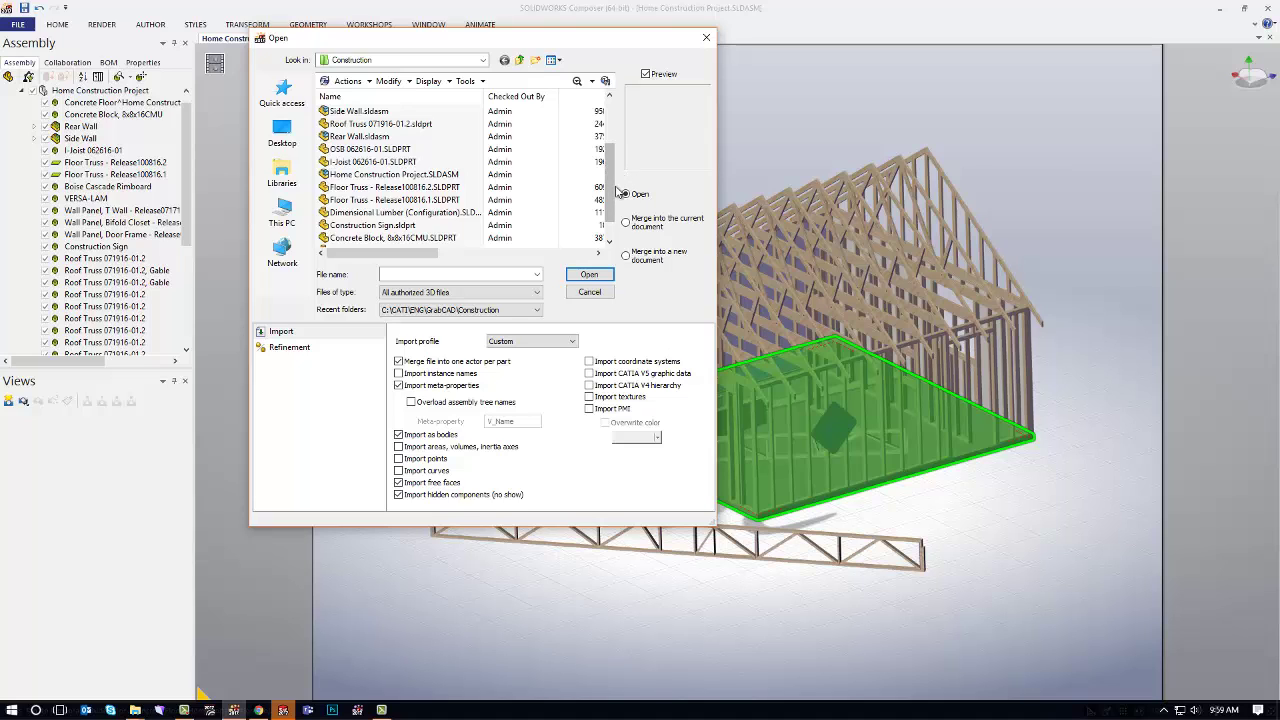
pyautogui.moveTo(613, 188); pyautogui.dragTo(613, 118)
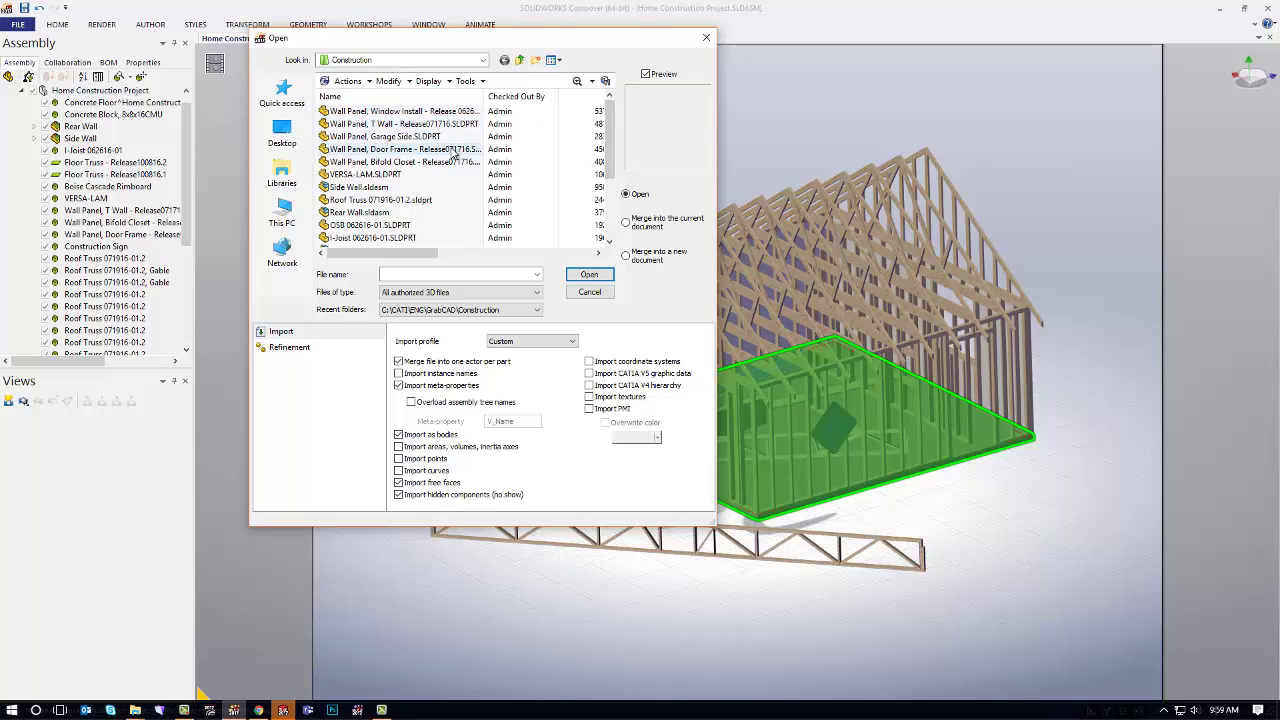
# Step: Merge Roof Truss 071916-01.2.sldprt into the current document using its SOLIDWORKS configuration
pyautogui.click(440, 201)
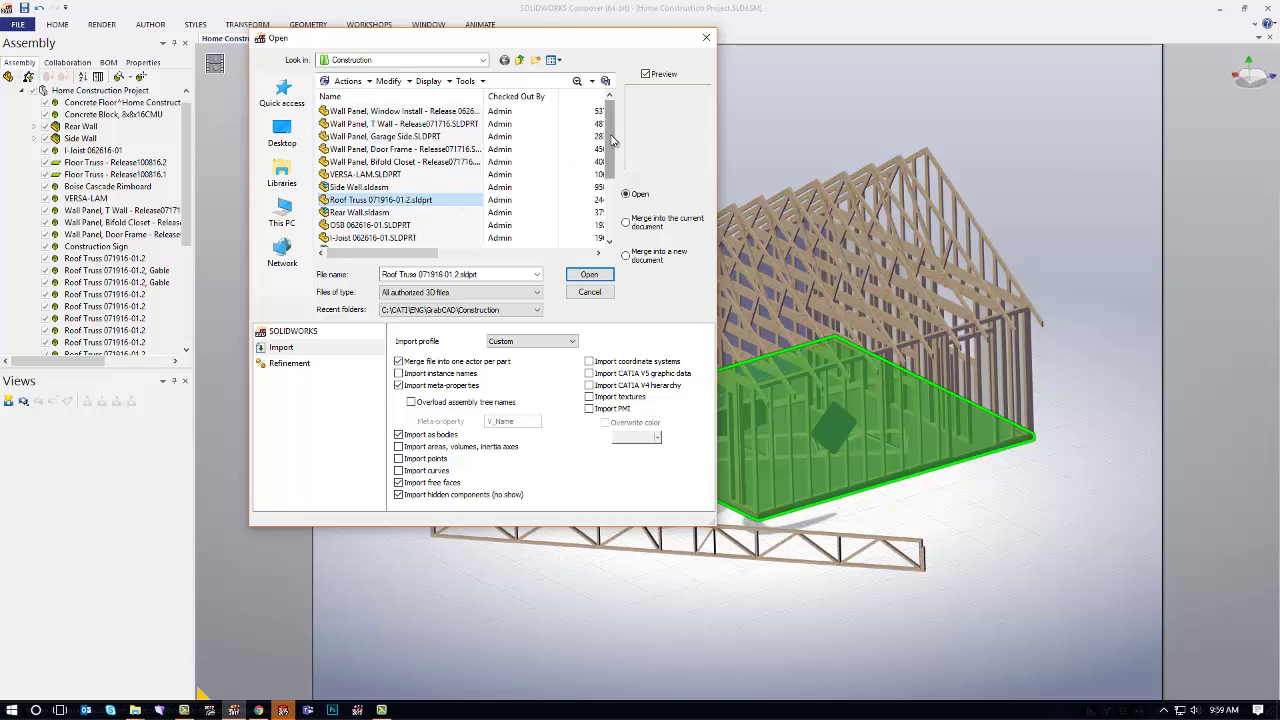
pyautogui.click(637, 226)
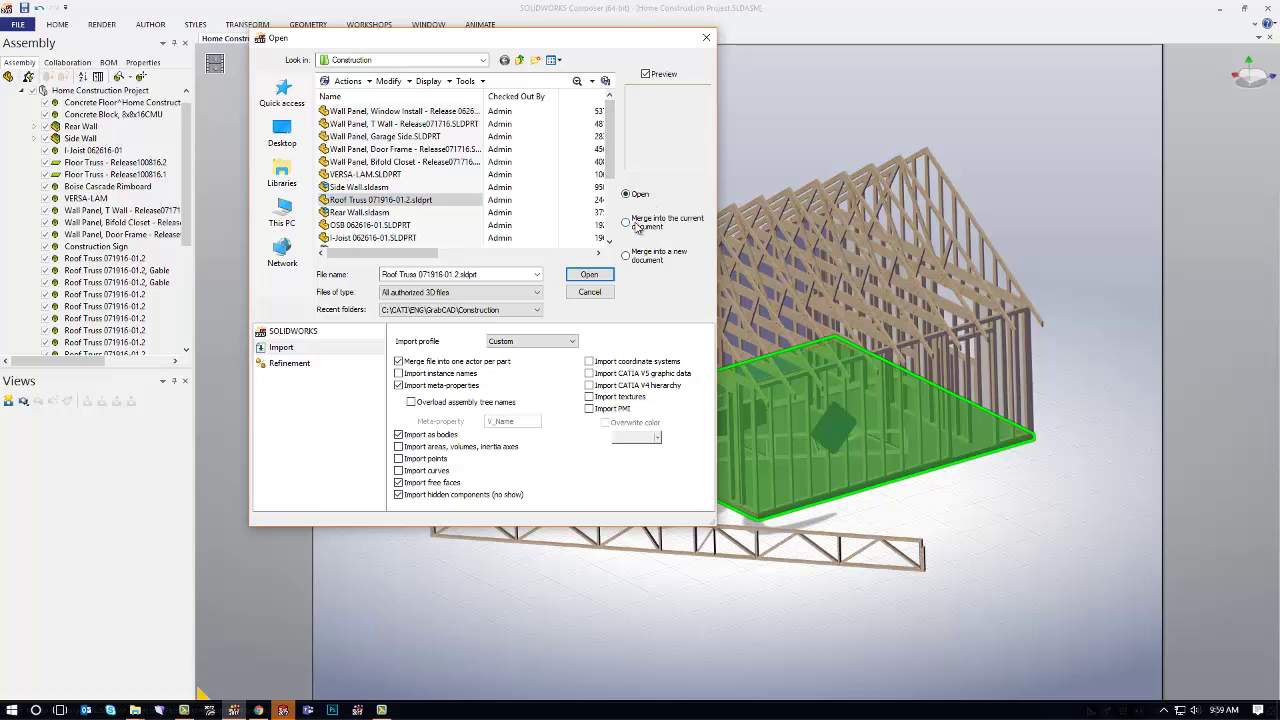
pyautogui.click(292, 334)
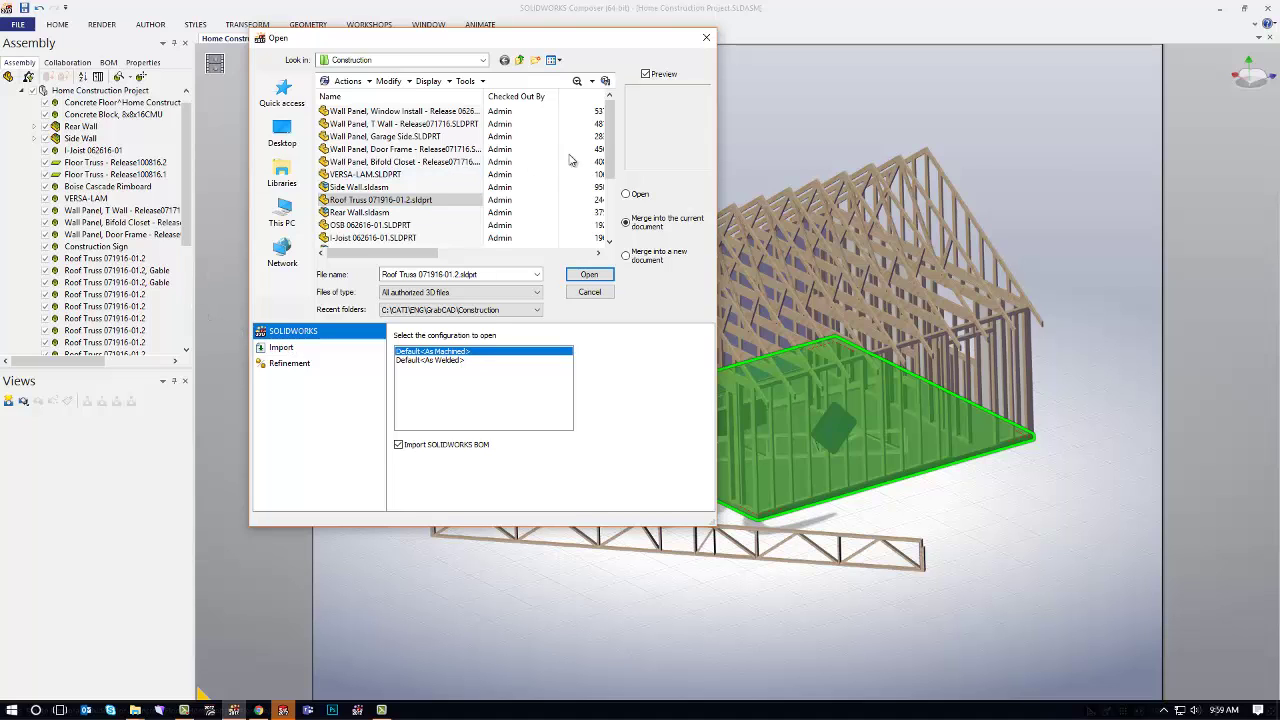
pyautogui.moveTo(612, 146); pyautogui.dragTo(618, 208)
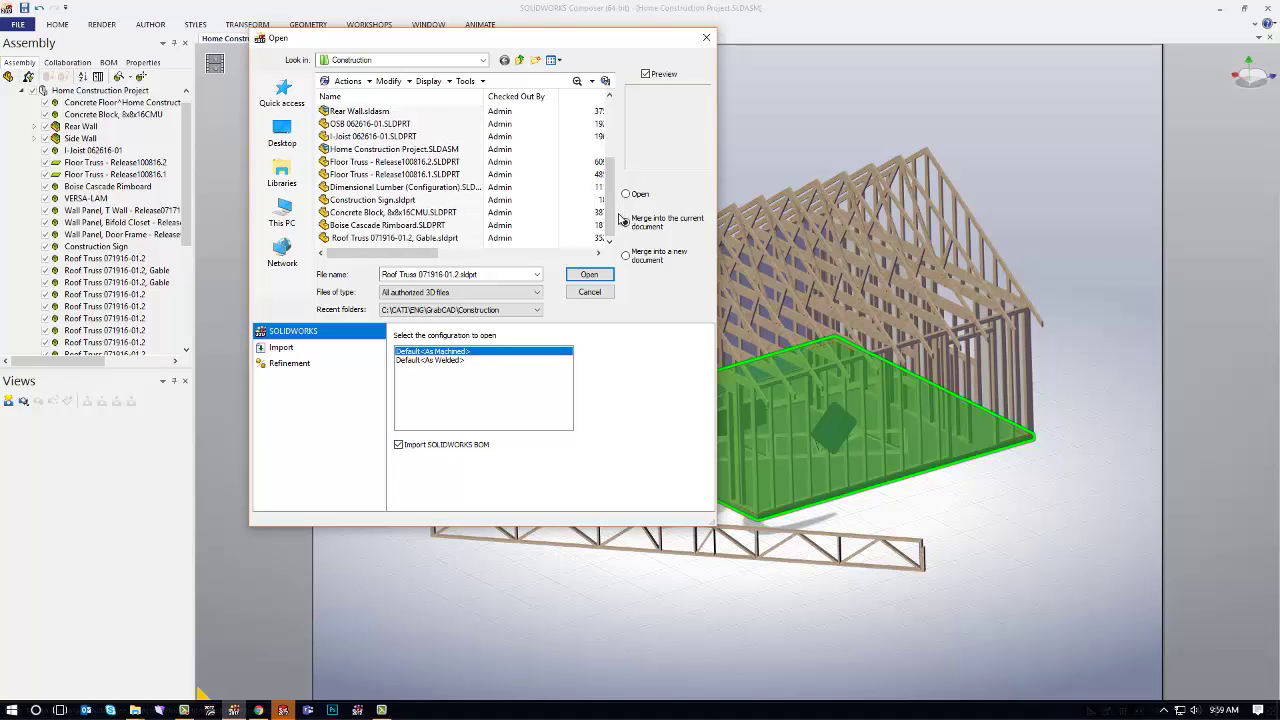
pyautogui.click(590, 275)
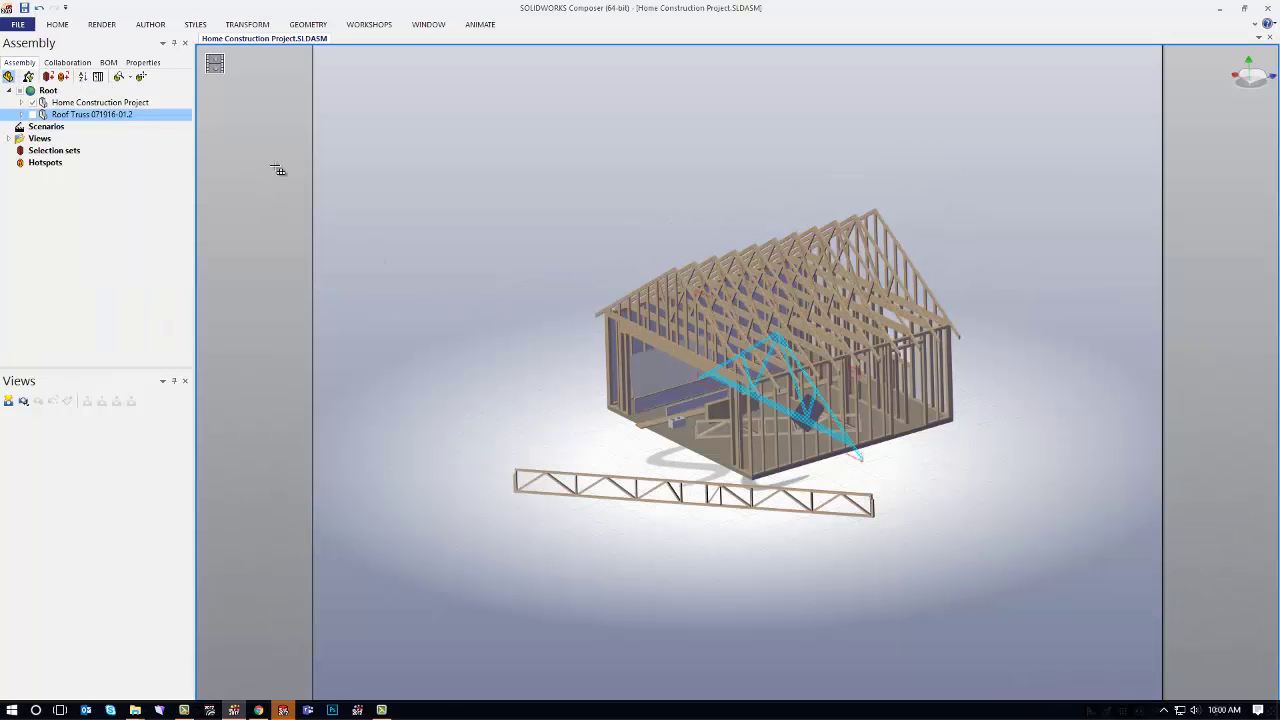
# Step: Select Roof Truss 071916-01.2 in the Assembly tree and zoom the view in on it
pyautogui.click(391, 173)
pyautogui.click(36, 123)
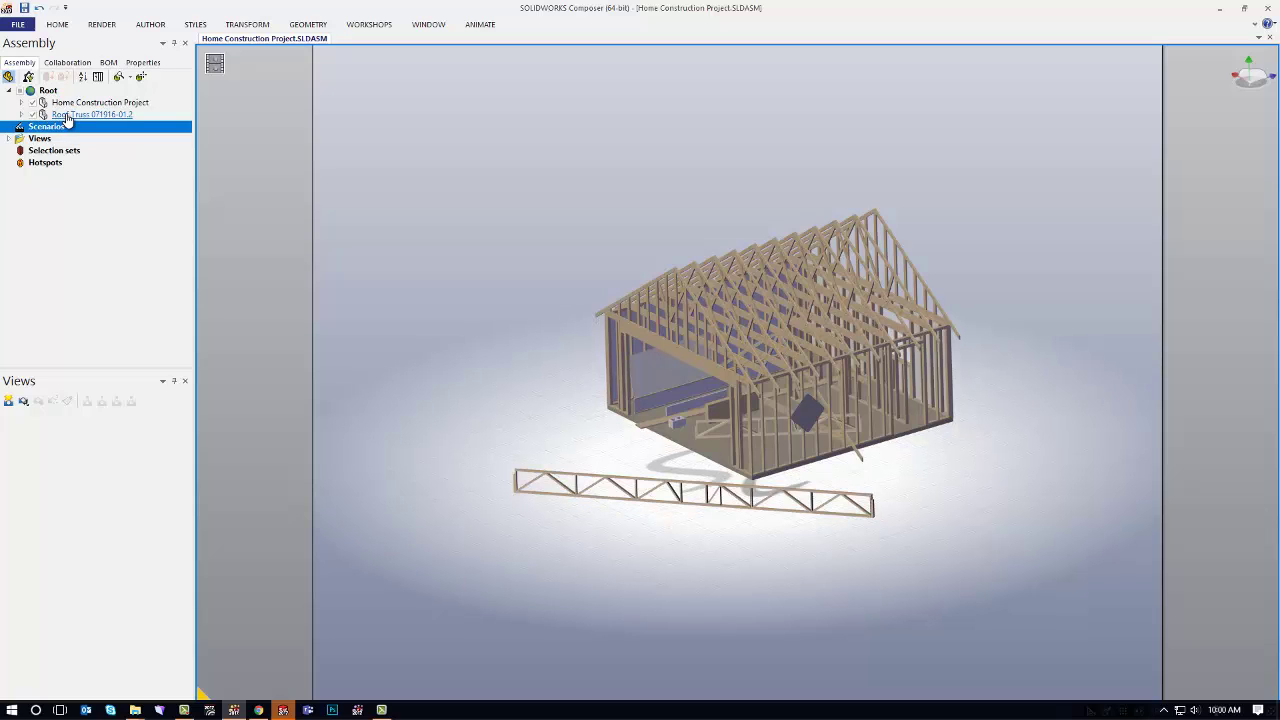
pyautogui.click(68, 115)
pyautogui.moveTo(690, 360); pyautogui.dragTo(803, 356)
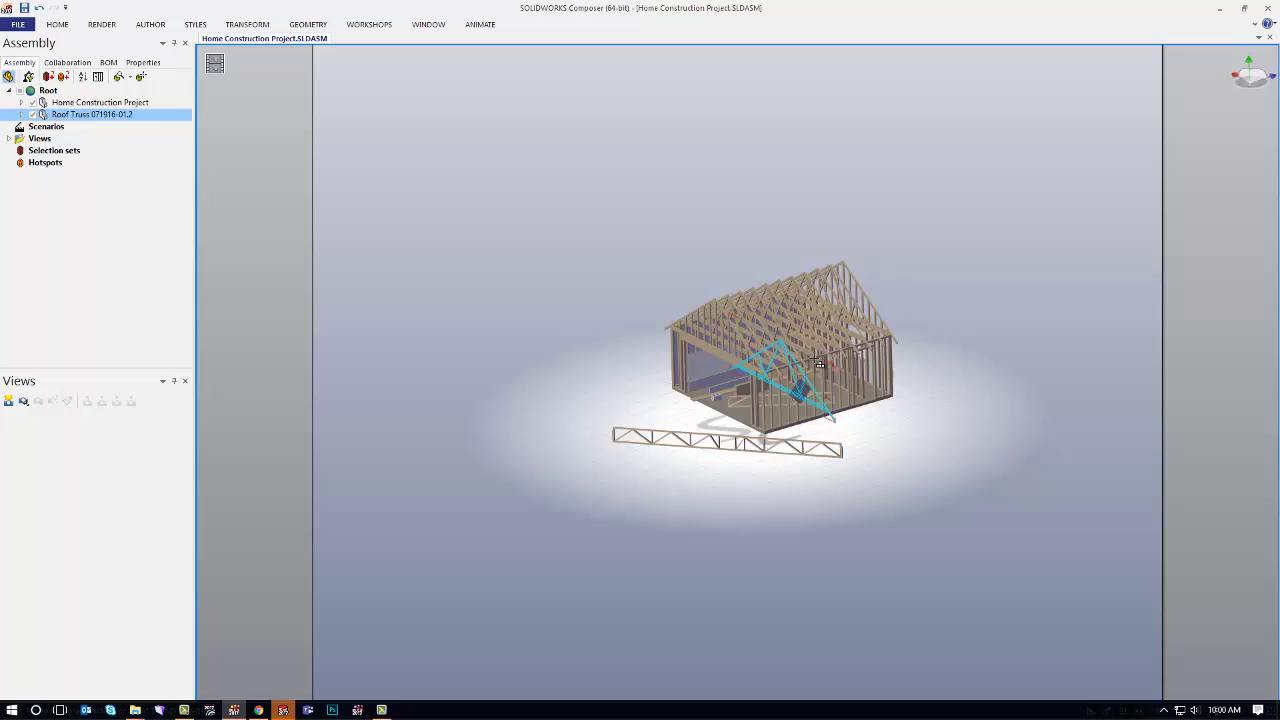
pyautogui.scroll(5, 803, 356)
pyautogui.scroll(2, 779, 320)
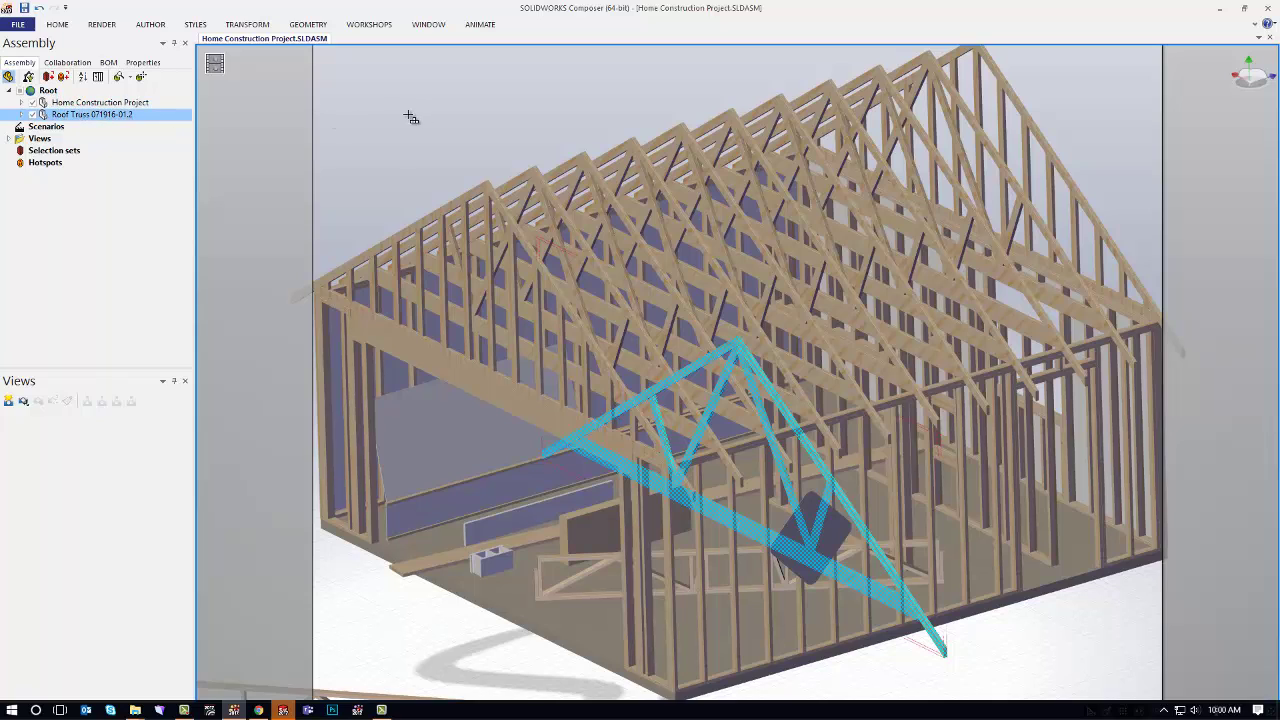
# Step: Try the Align Line to Plane tool on the imported truss
pyautogui.click(246, 26)
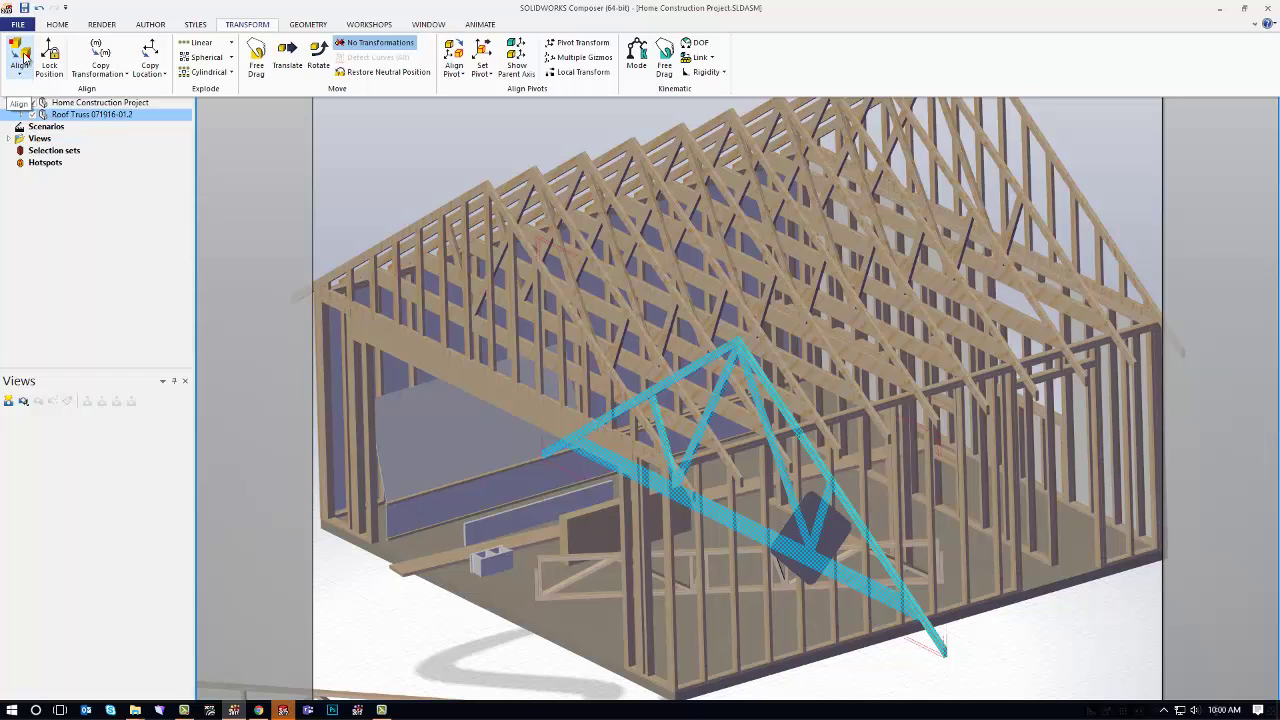
pyautogui.click(19, 64)
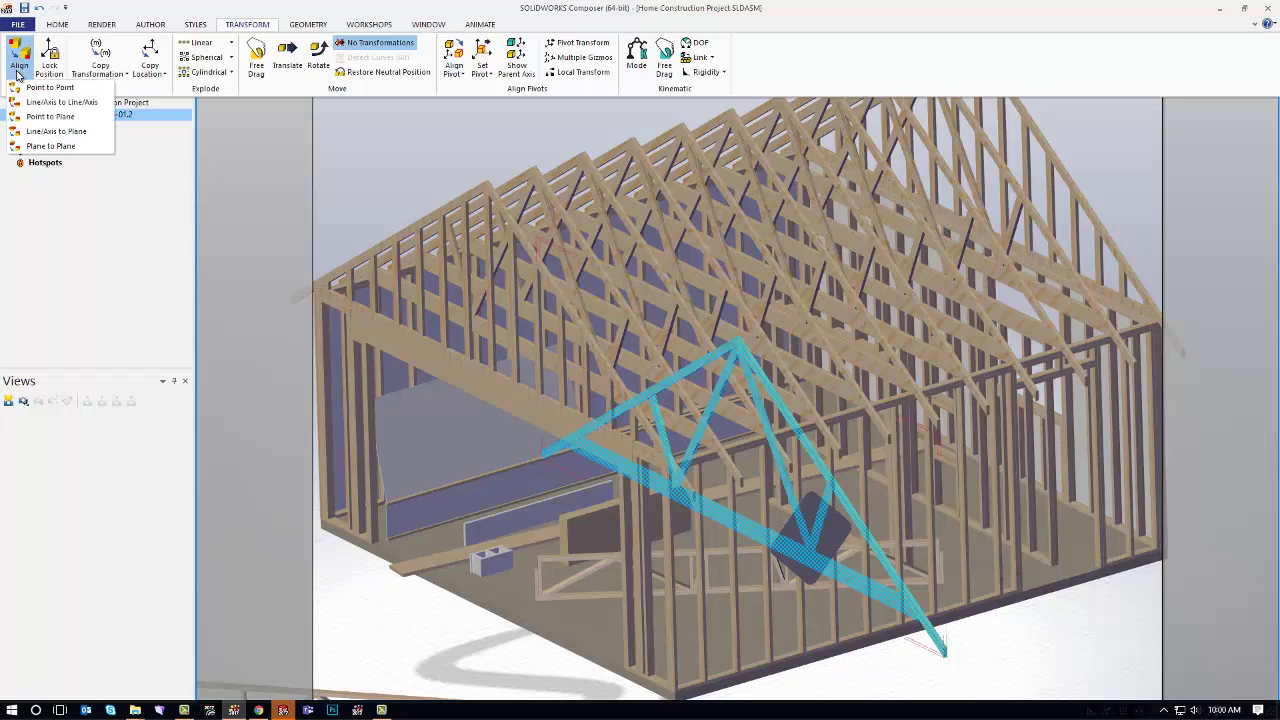
pyautogui.click(54, 134)
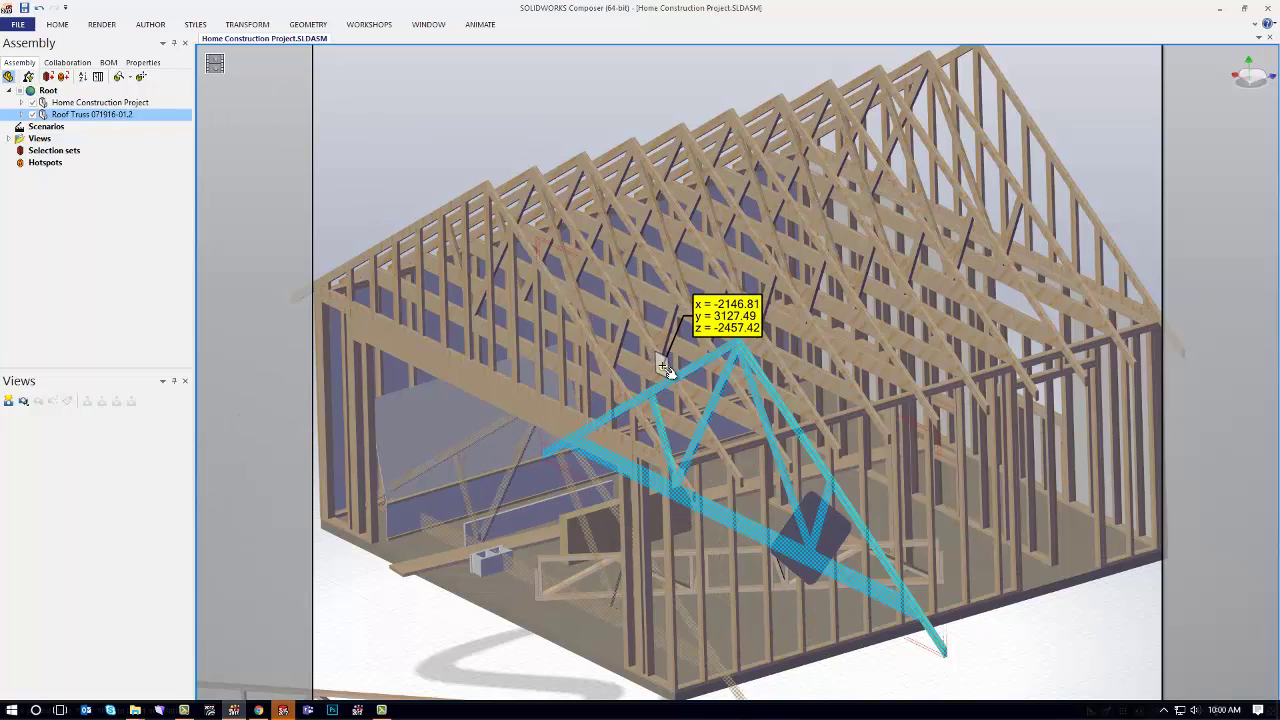
pyautogui.scroll(-3, 667, 370)
pyautogui.scroll(6, 665, 368)
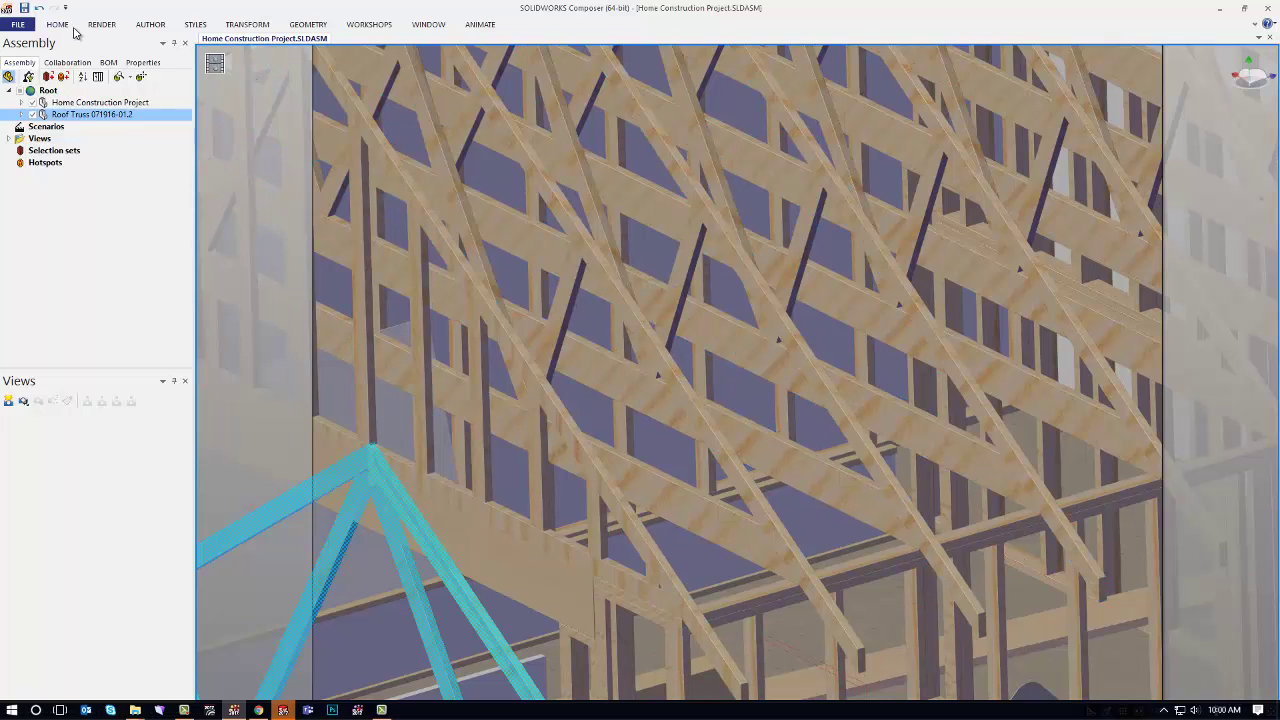
# Step: Align a truss edge onto the matching wooden roof truss edge with Line/Axis to Line/Axis
pyautogui.click(258, 26)
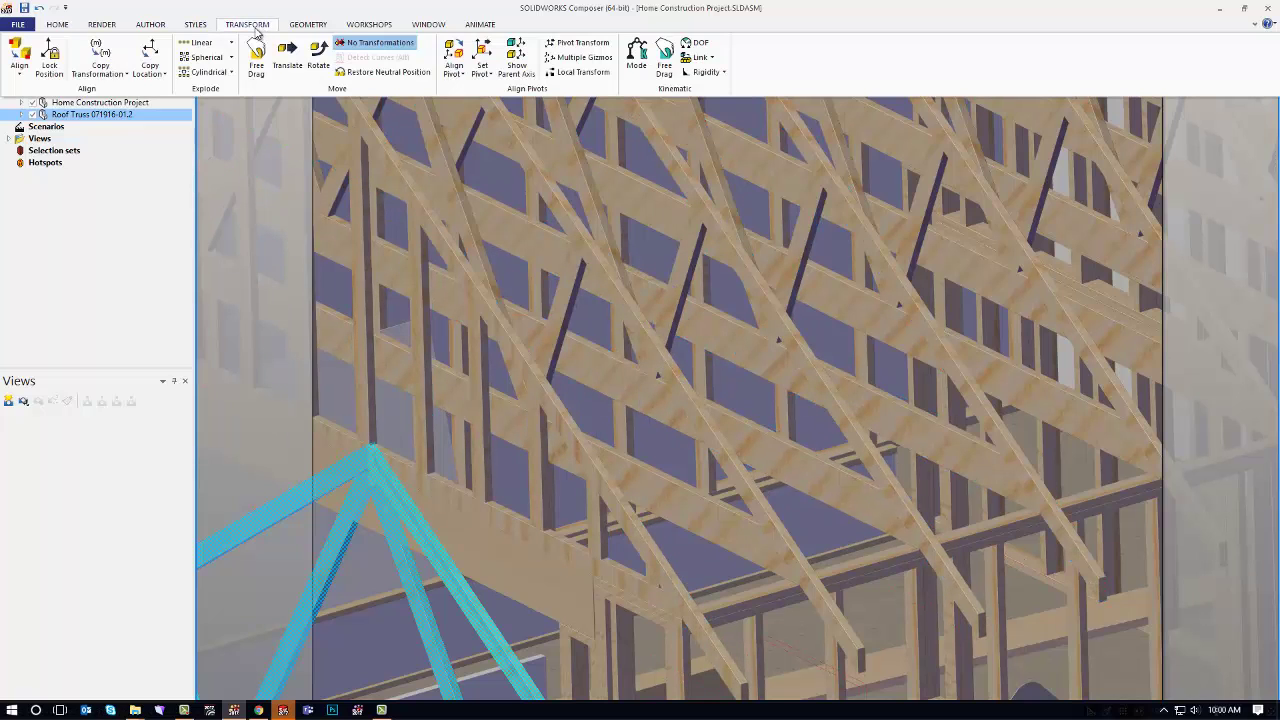
pyautogui.click(20, 70)
pyautogui.click(38, 104)
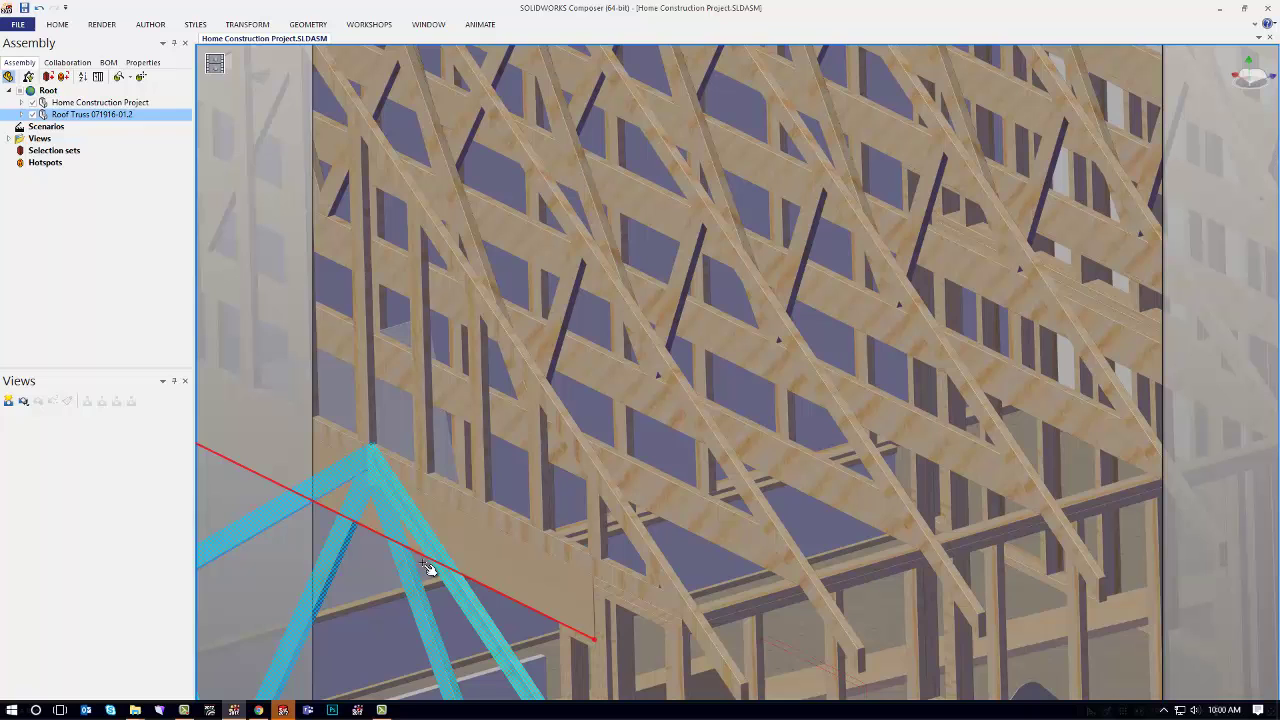
pyautogui.click(490, 625)
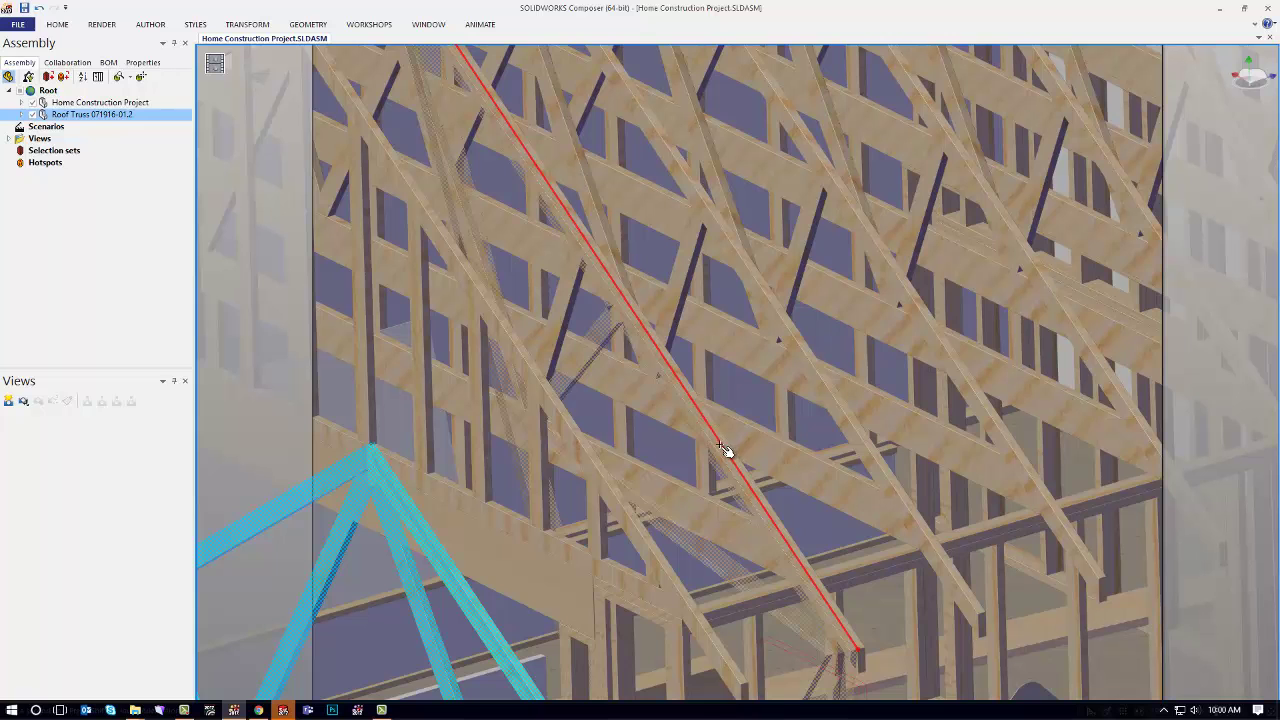
pyautogui.click(720, 449)
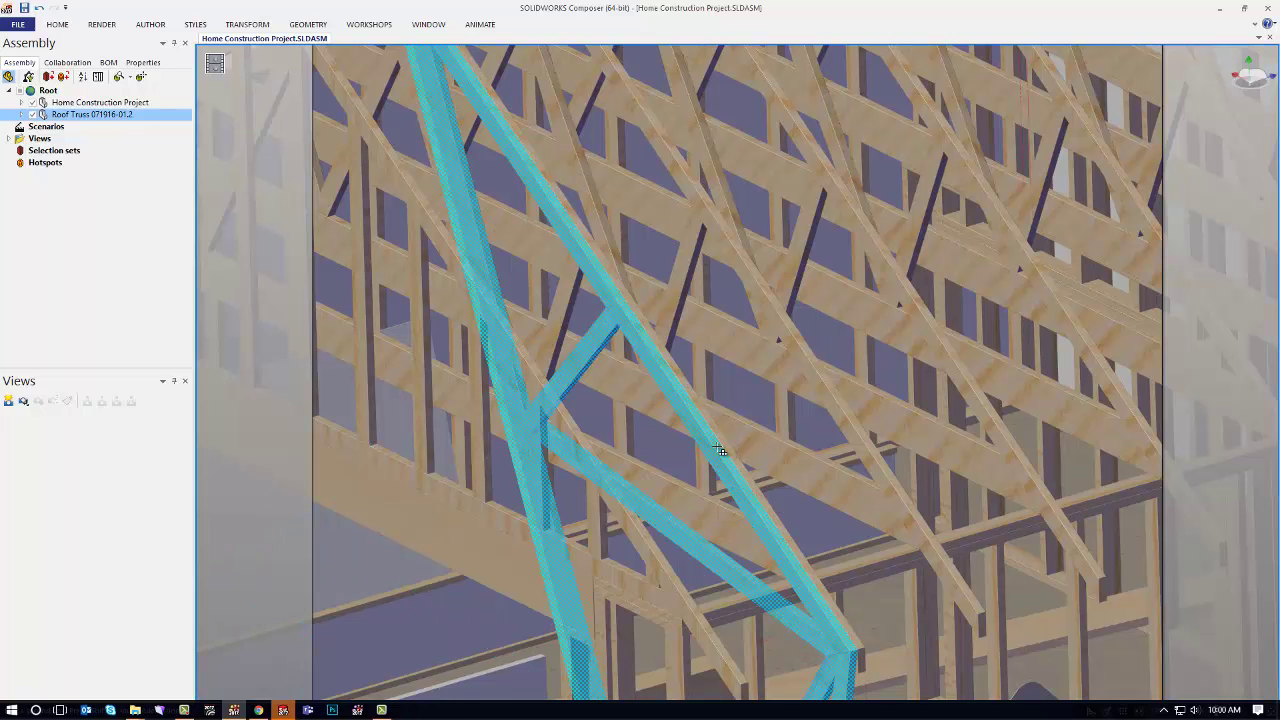
pyautogui.scroll(3, 520, 507)
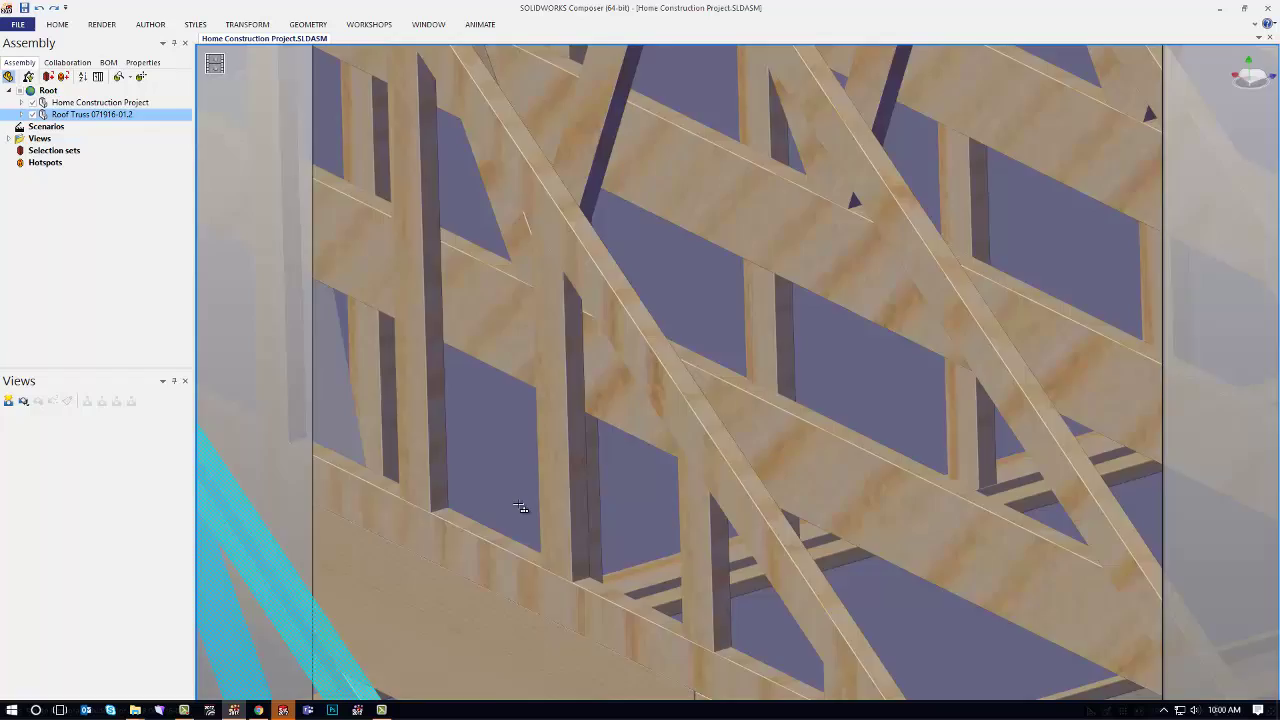
pyautogui.scroll(-5, 520, 507)
pyautogui.scroll(6, 505, 512)
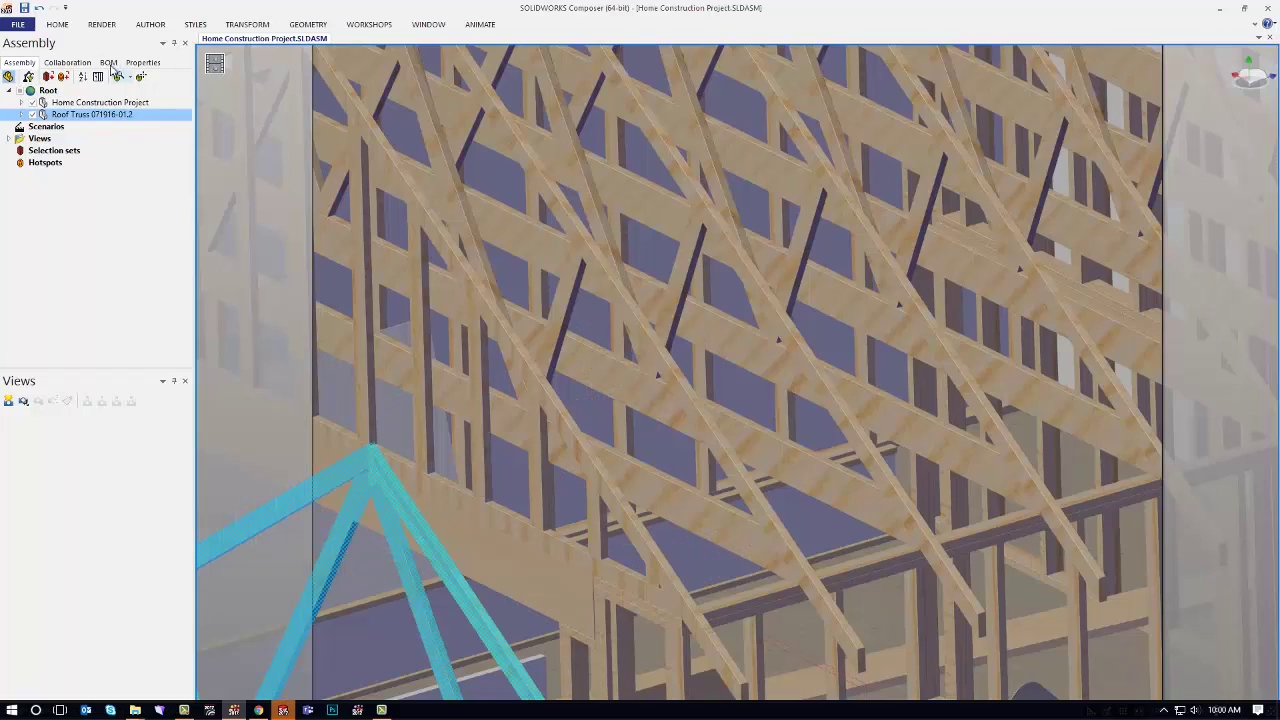
# Step: Align a second truss edge to its roof edge, lifting the truss upright into place
pyautogui.click(241, 26)
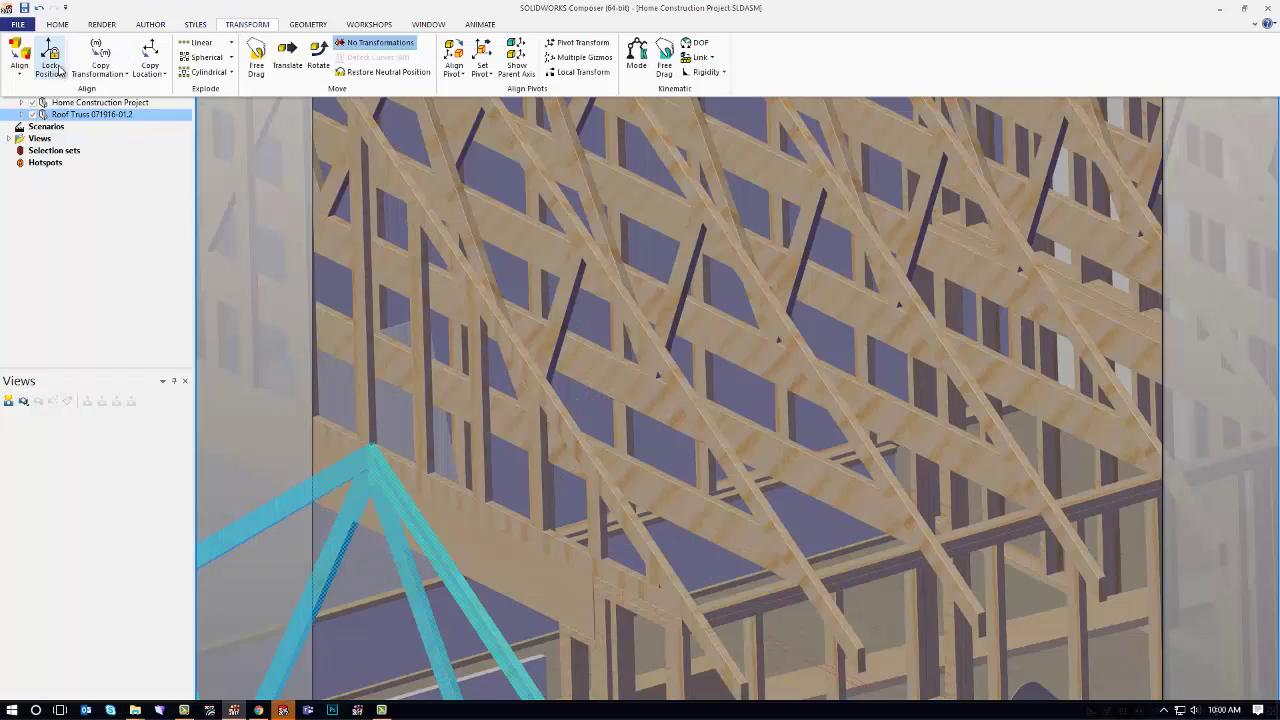
pyautogui.click(19, 66)
pyautogui.click(45, 103)
pyautogui.scroll(-5, 470, 540)
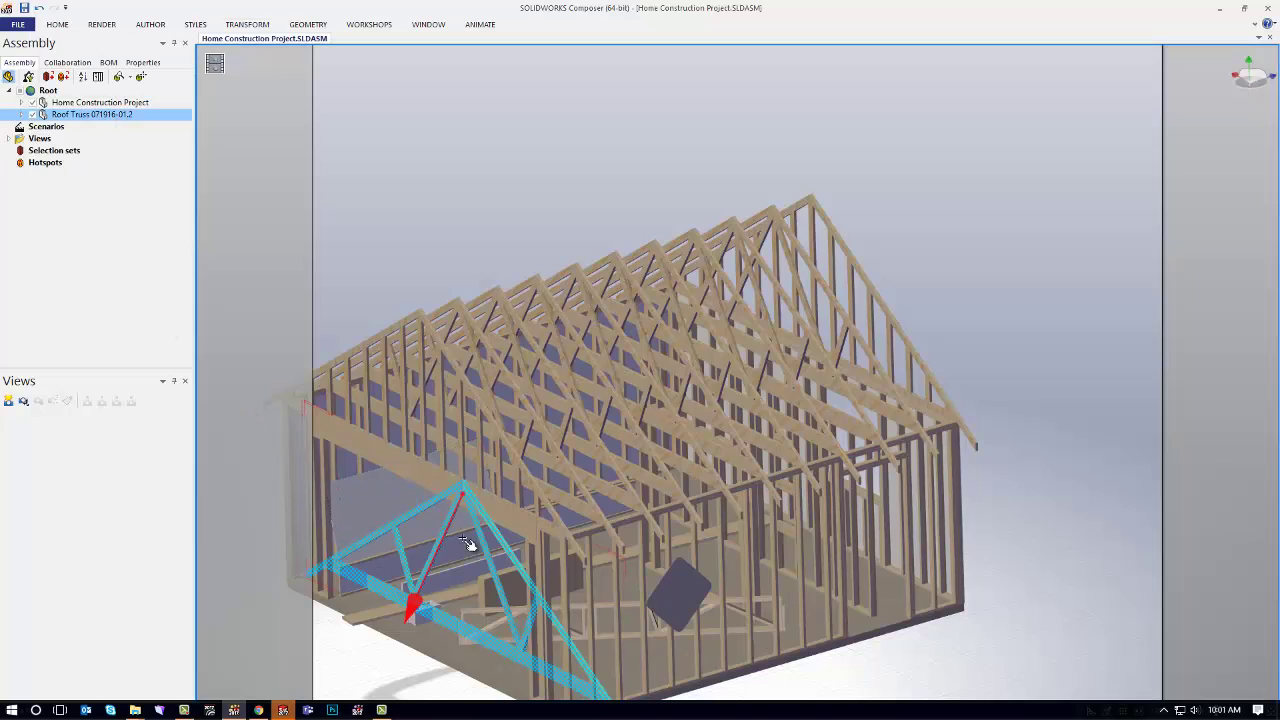
pyautogui.click(505, 543)
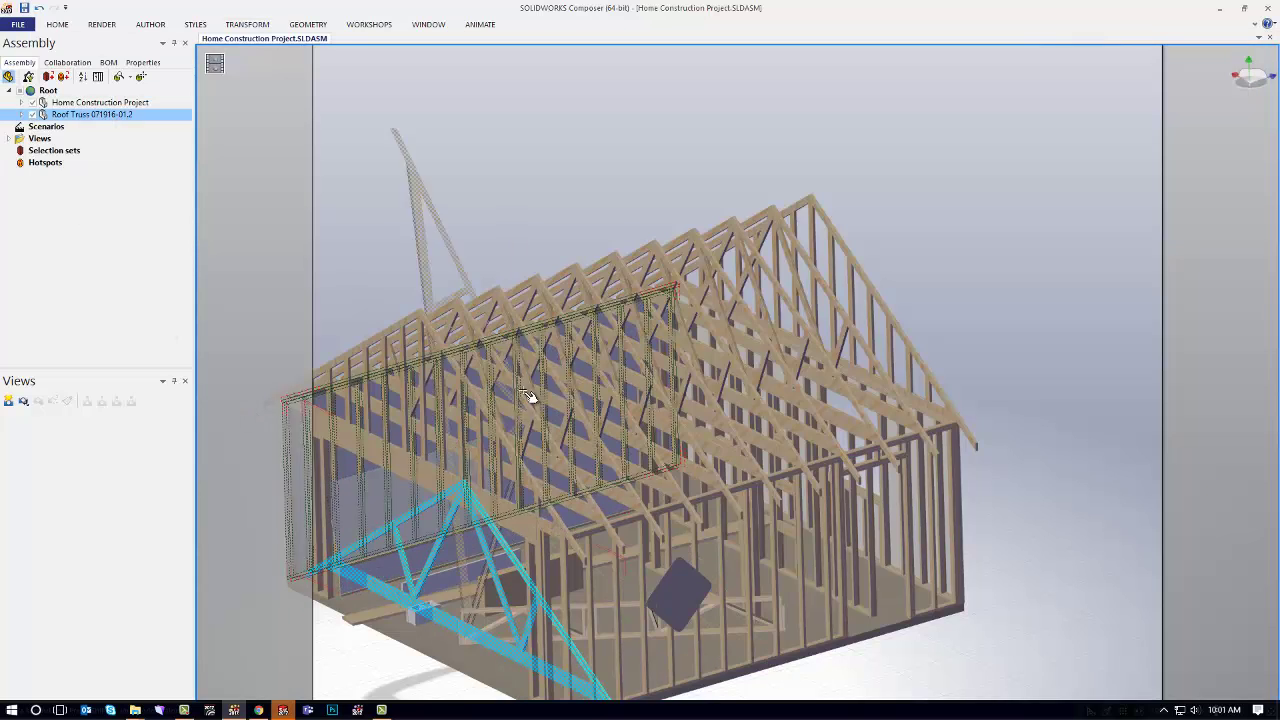
pyautogui.click(468, 315)
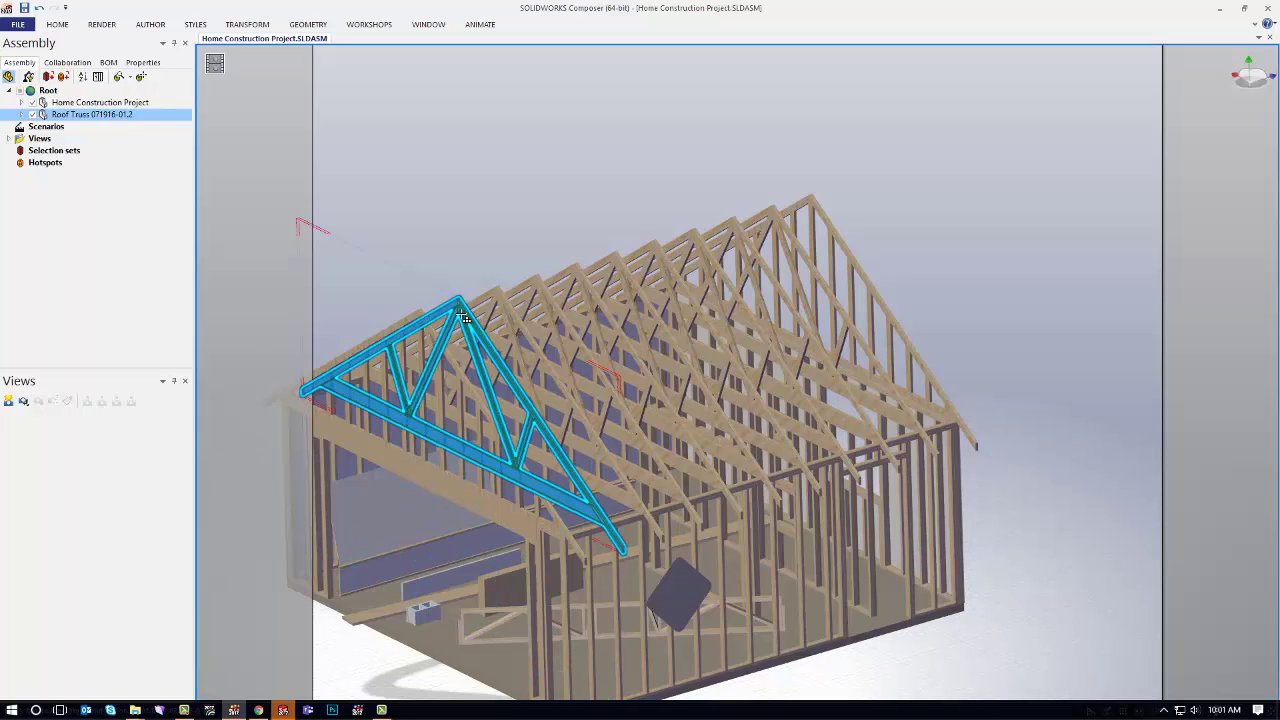
pyautogui.click(248, 24)
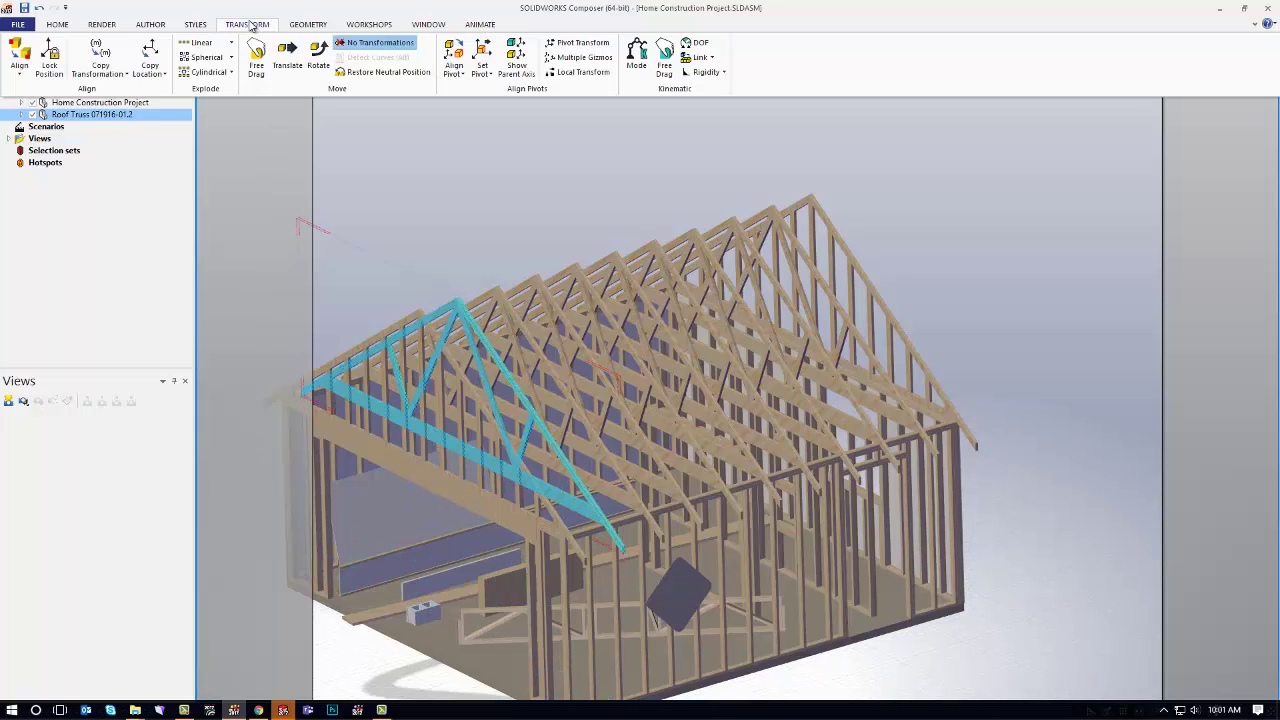
pyautogui.click(443, 213)
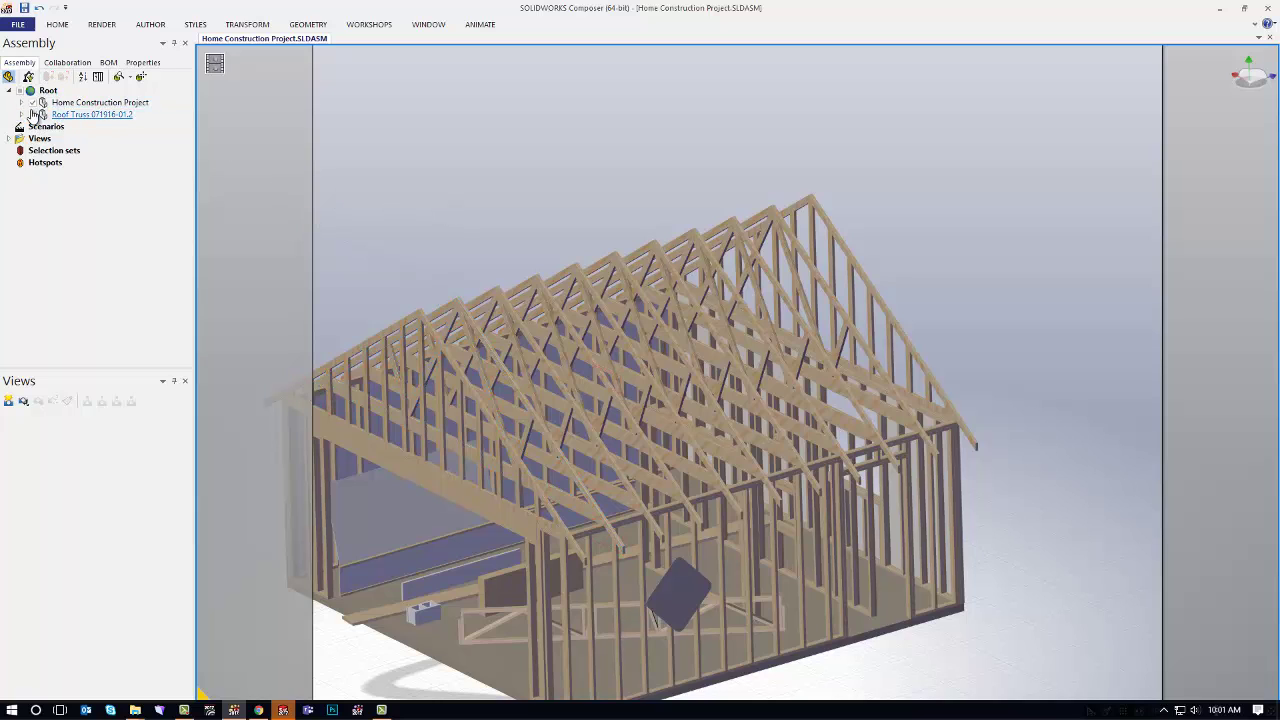
# Step: Hide the house framing and zoom to fit the roof truss alone
pyautogui.click(33, 102)
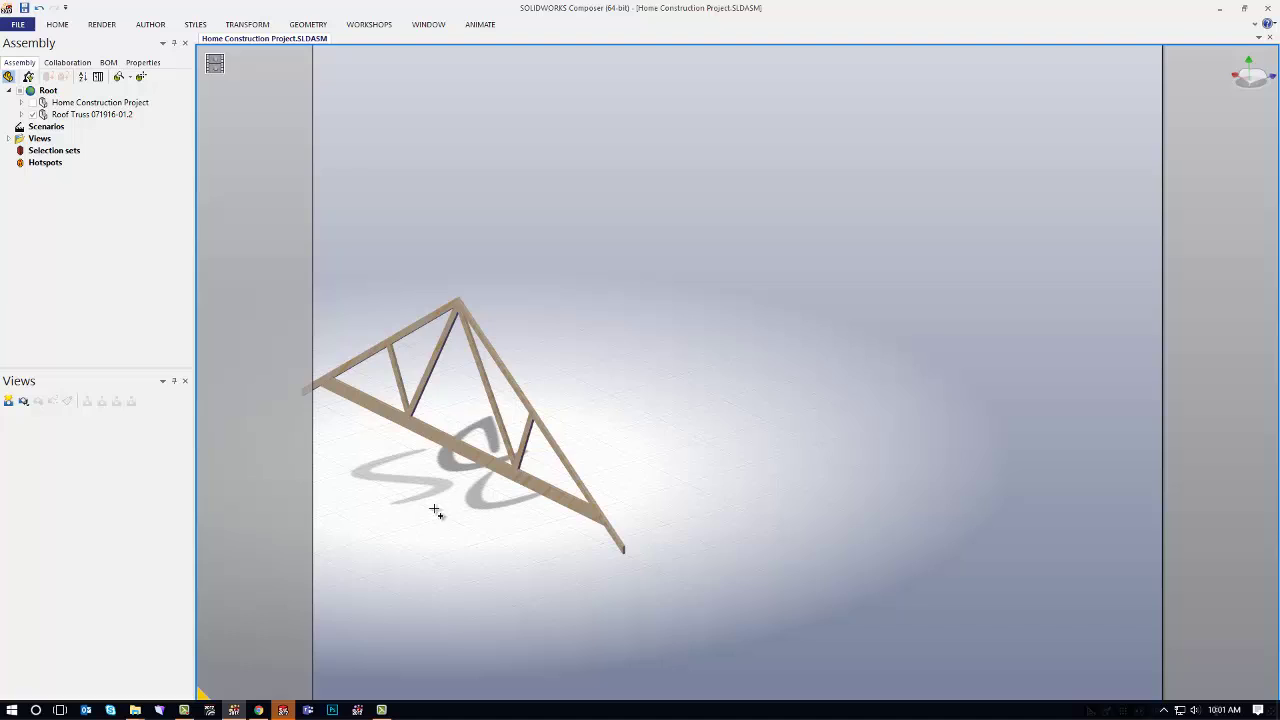
pyautogui.press('f')
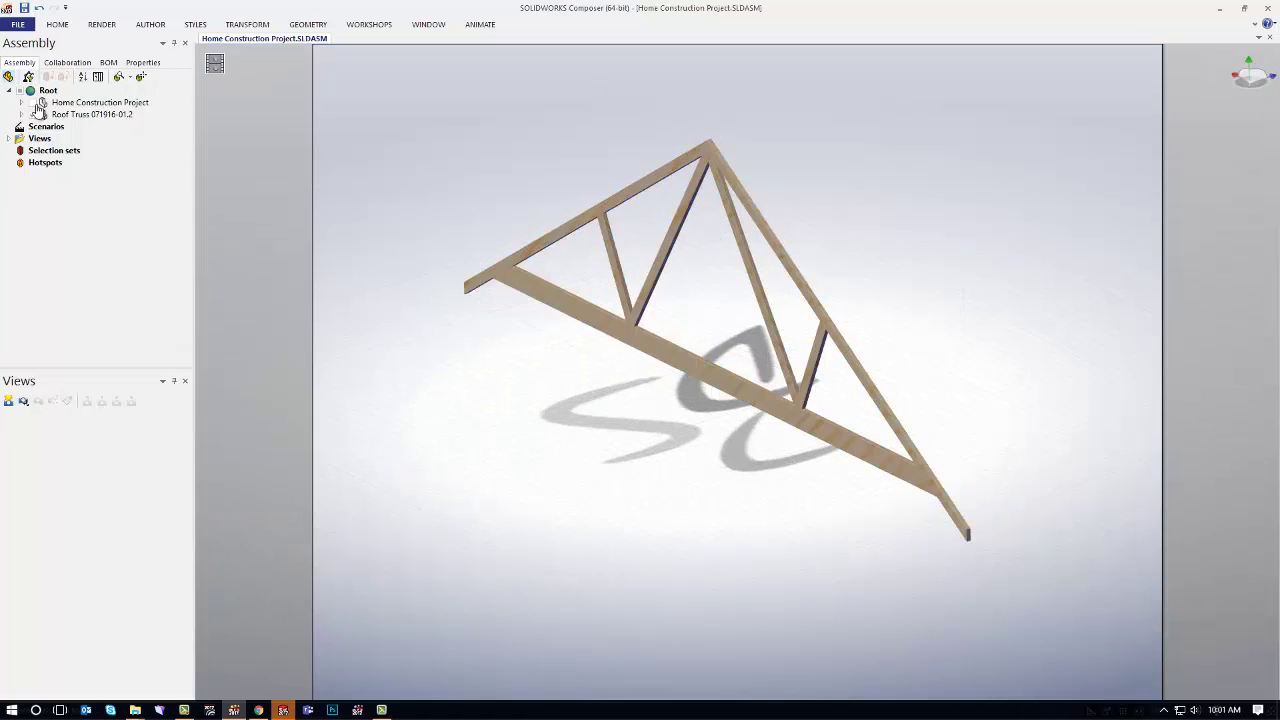
pyautogui.click(636, 345)
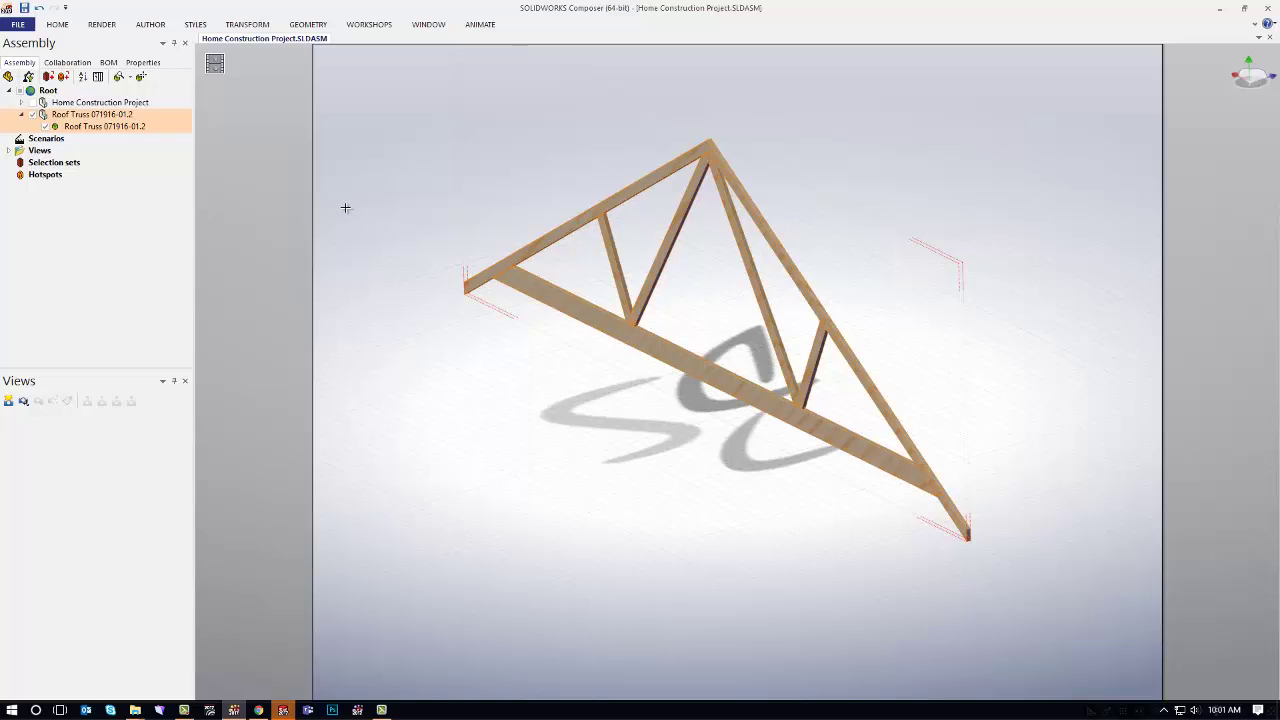
pyautogui.click(345, 207)
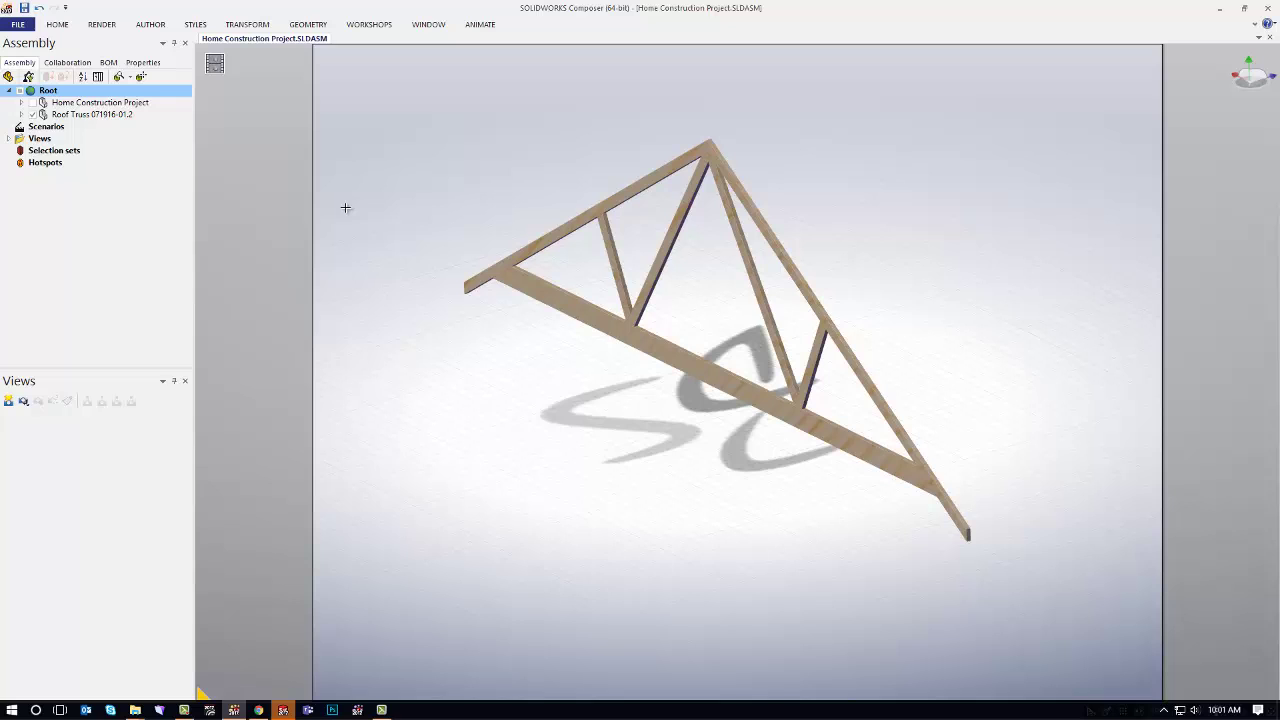
# Step: Expand the Roof Truss entry and select its single merged child actor
pyautogui.click(21, 114)
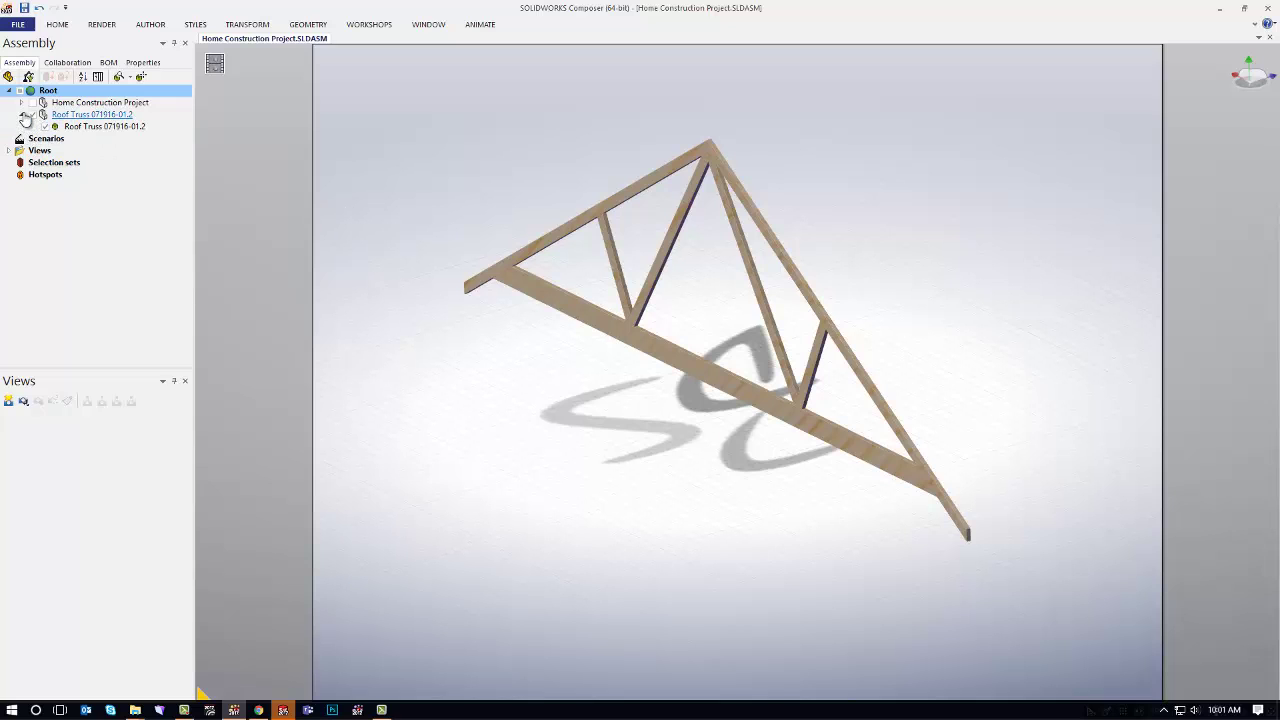
pyautogui.click(92, 128)
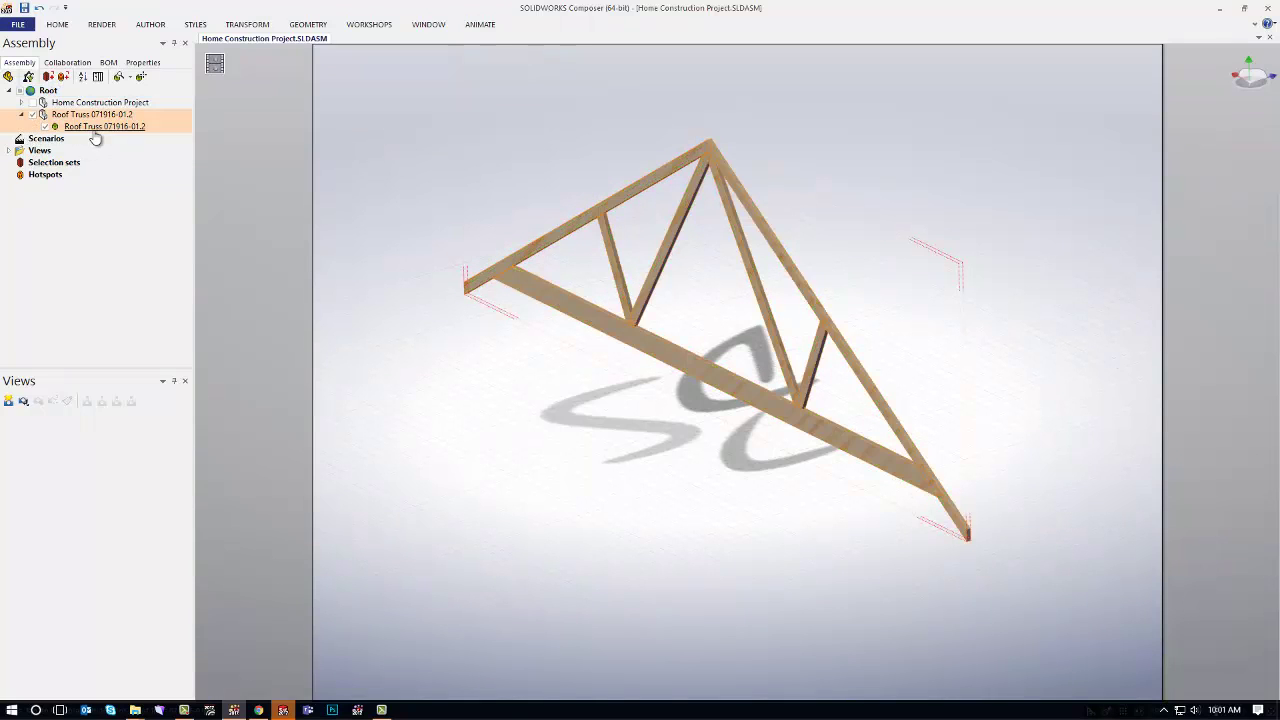
pyautogui.click(454, 153)
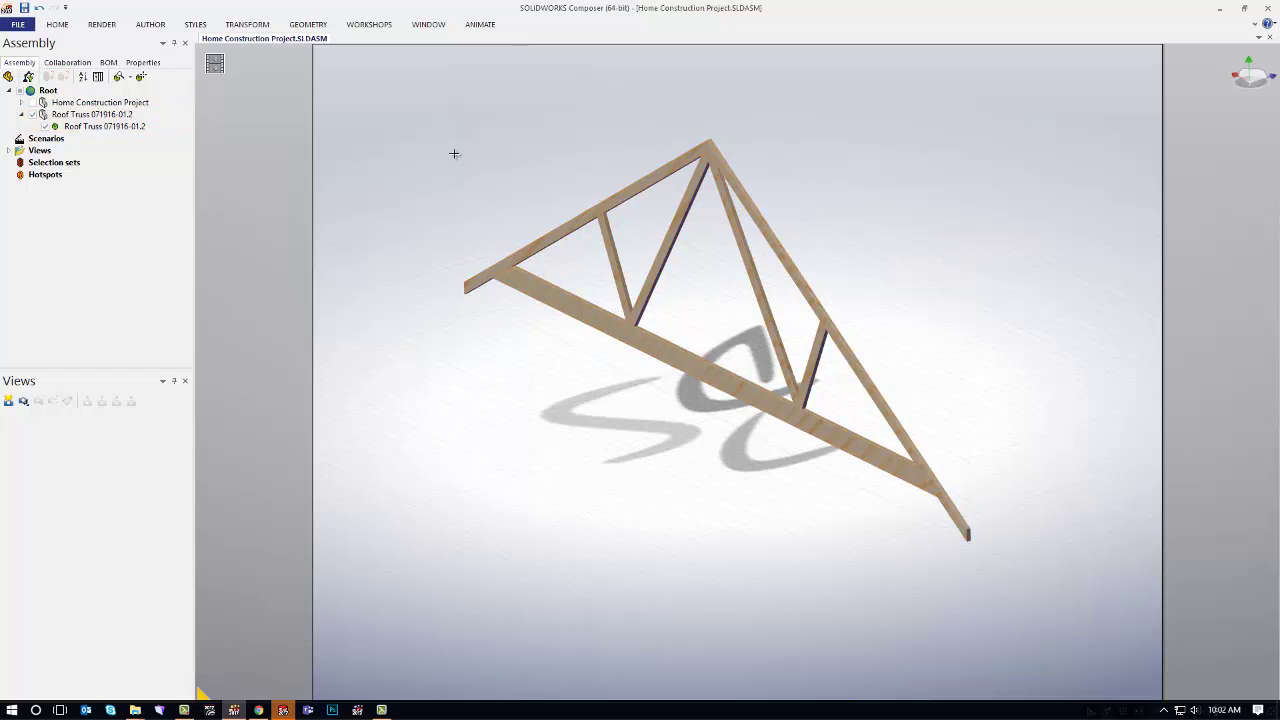
# Step: Merge Roof Truss 071916-01.2.sldprt again into the current document as separate actors
pyautogui.click(18, 24)
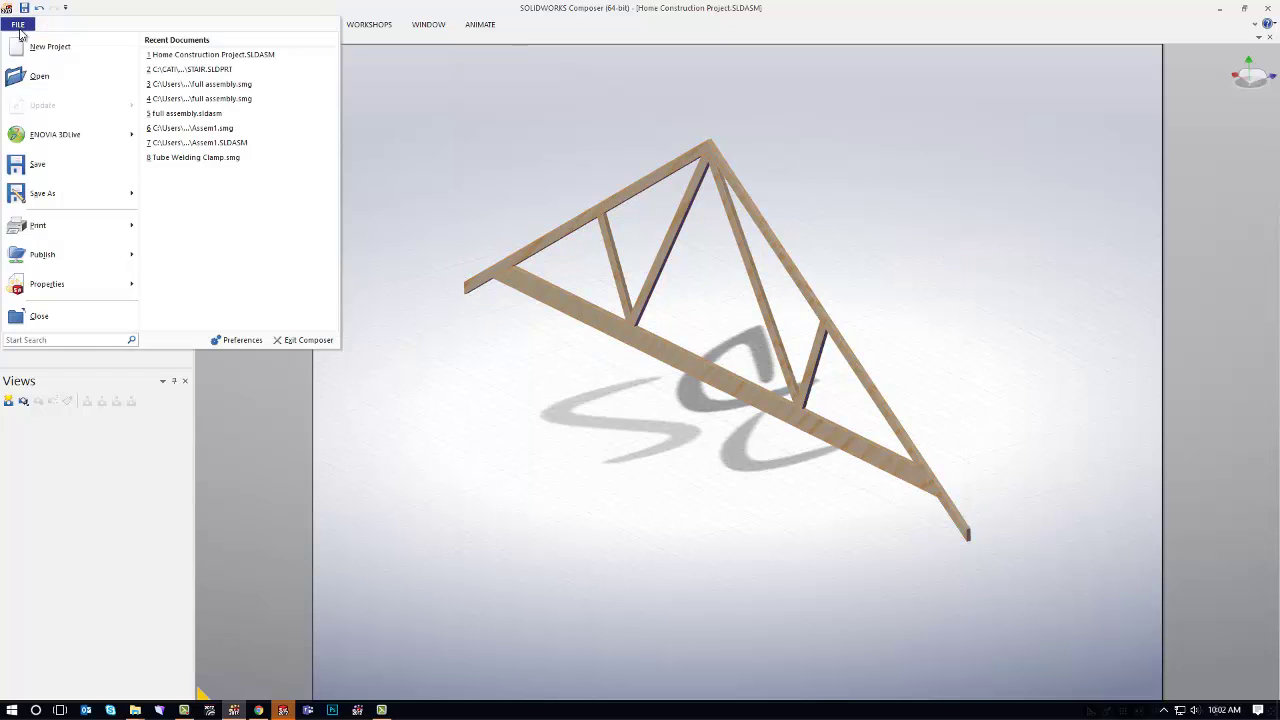
pyautogui.click(22, 84)
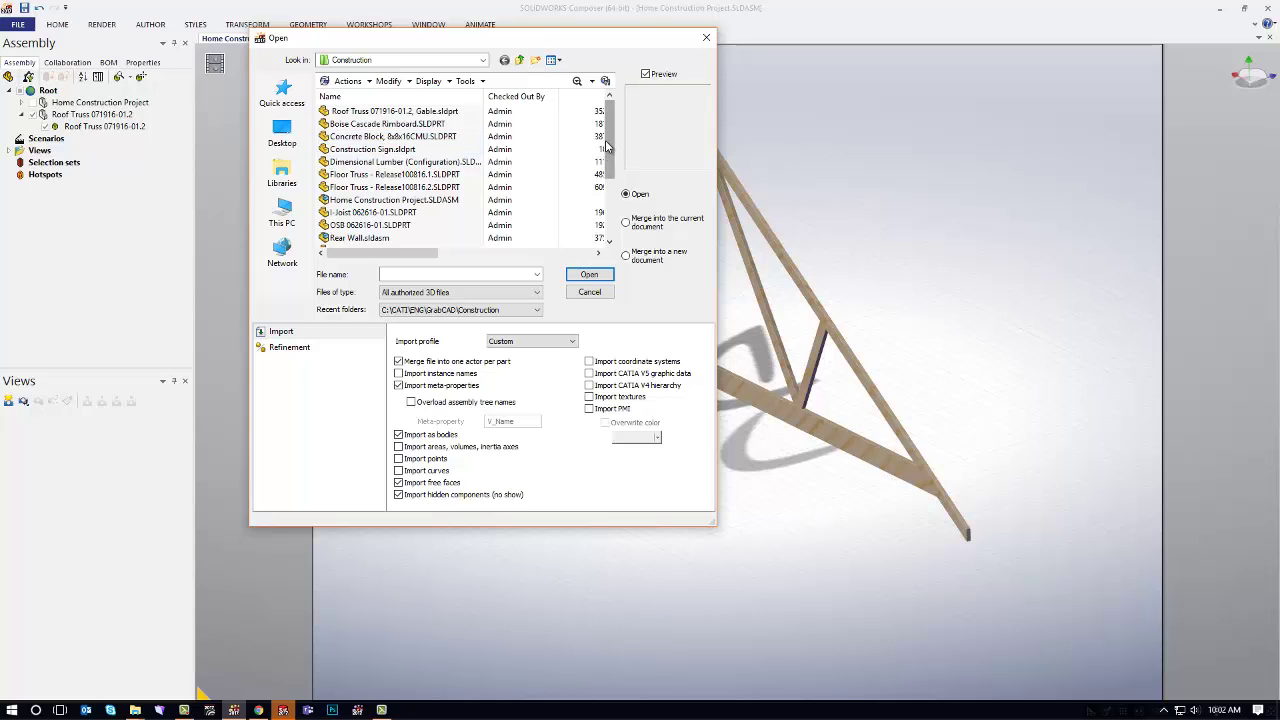
pyautogui.moveTo(607, 147); pyautogui.dragTo(607, 167)
pyautogui.click(363, 213)
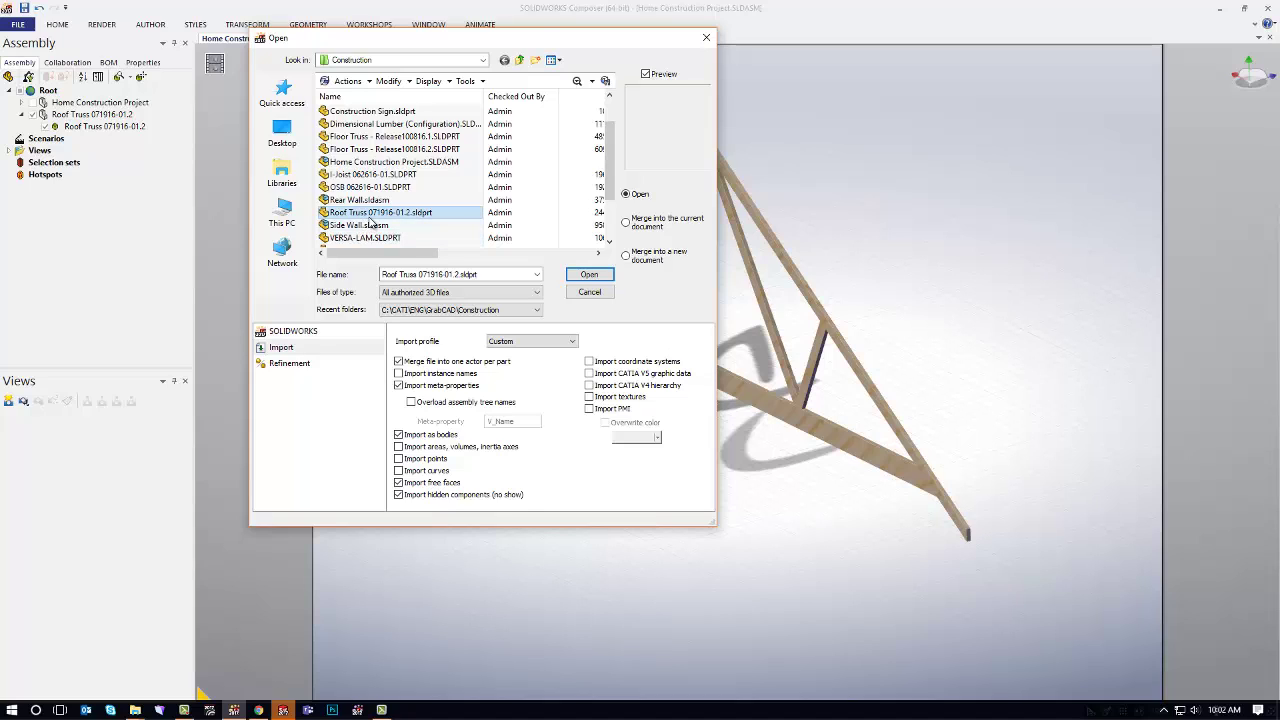
pyautogui.click(630, 223)
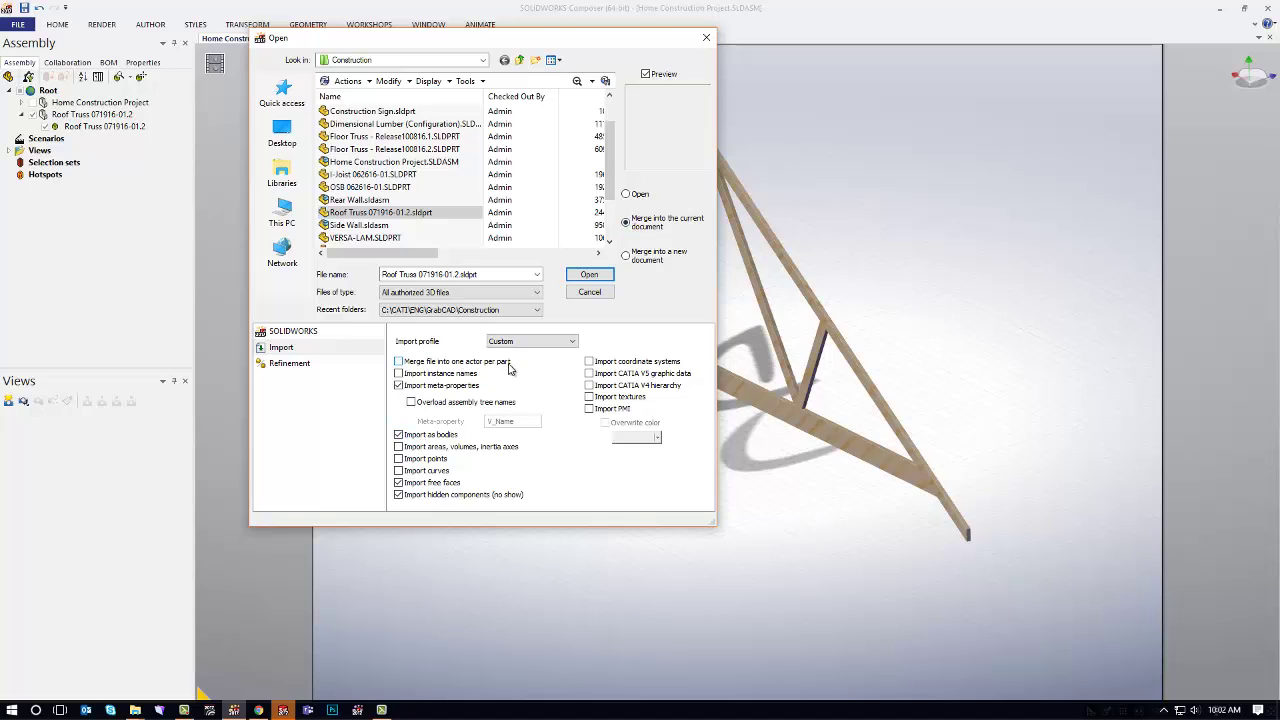
pyautogui.click(589, 276)
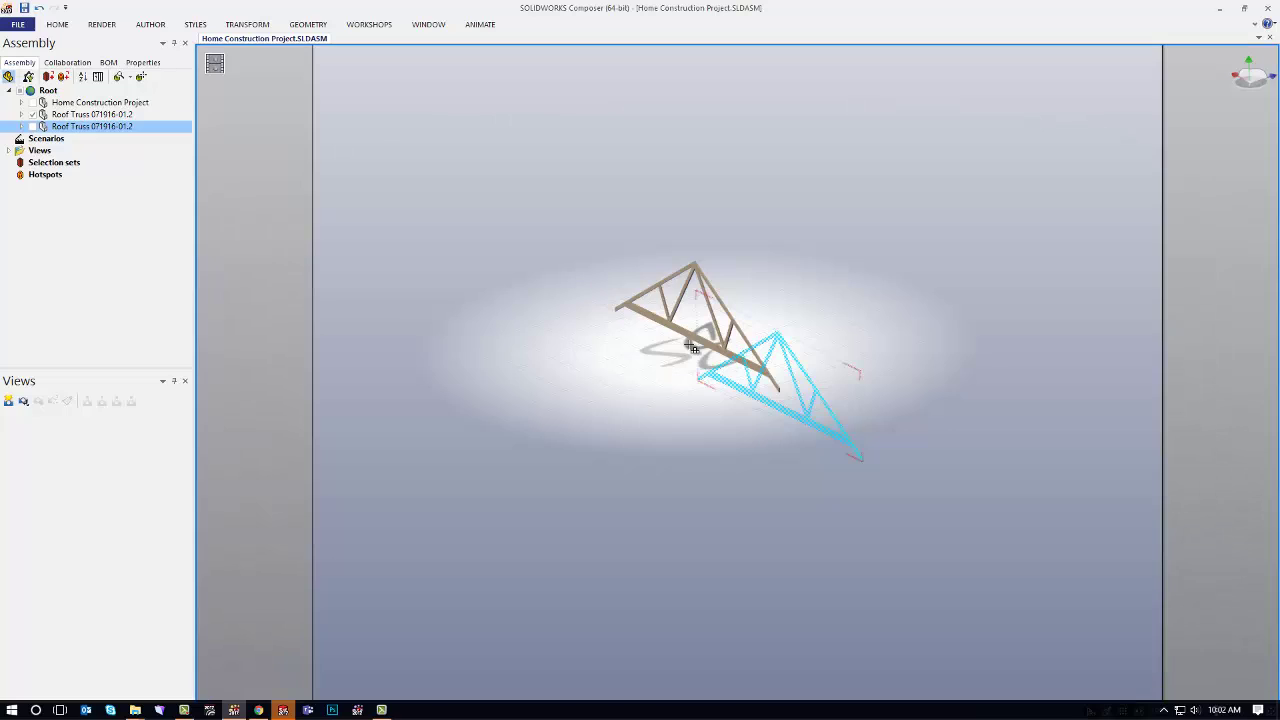
# Step: Select the new truss and align it onto the original truss's apex
pyautogui.click(836, 307)
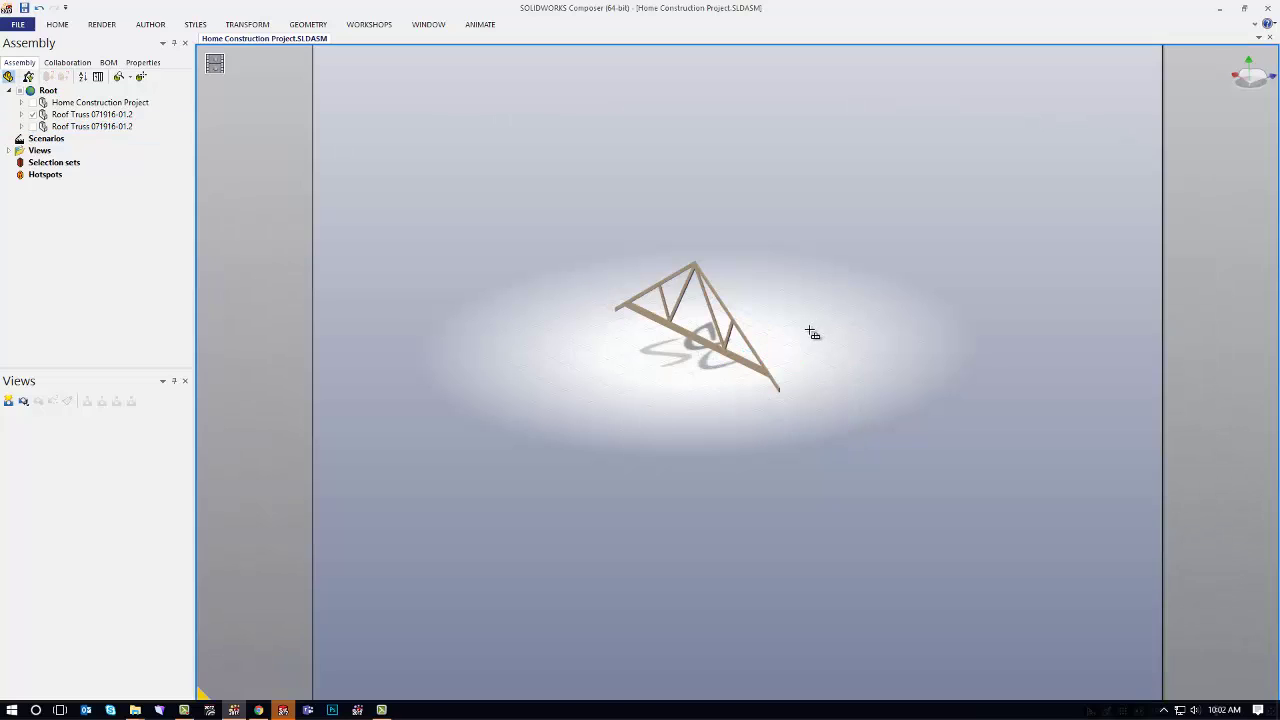
pyautogui.click(34, 126)
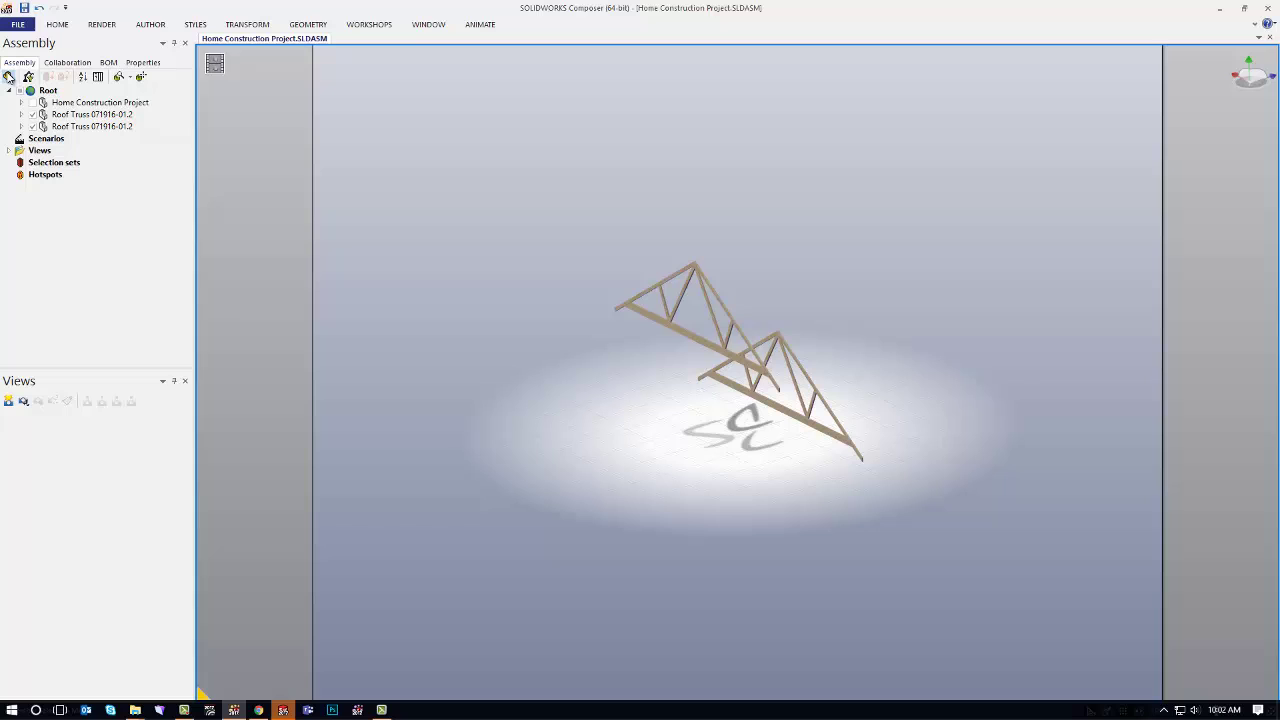
pyautogui.click(71, 129)
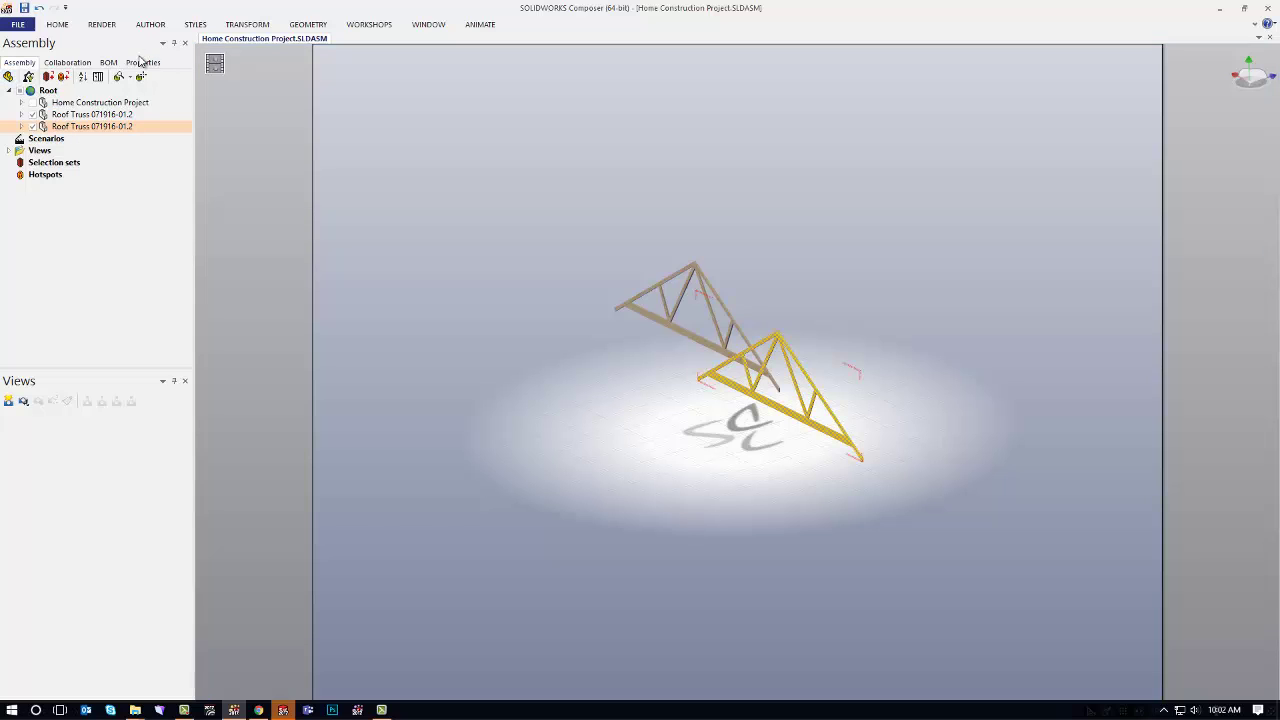
pyautogui.press('Escape')
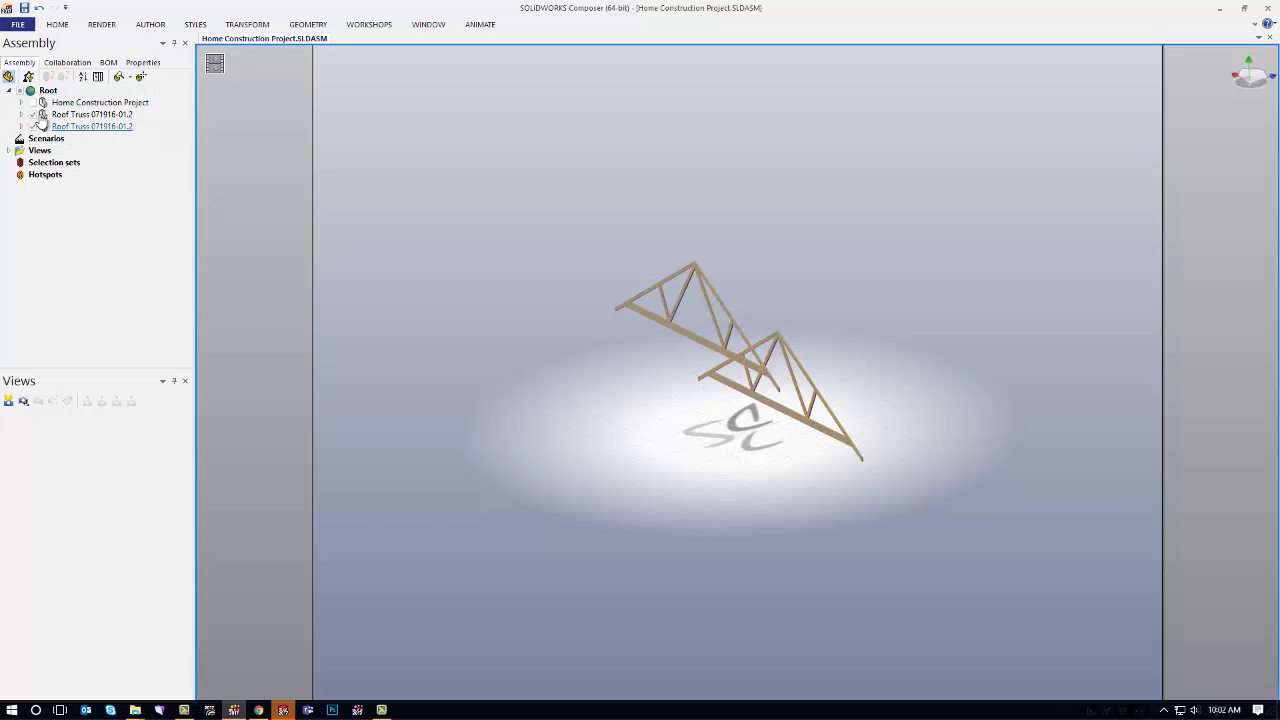
pyautogui.click(58, 127)
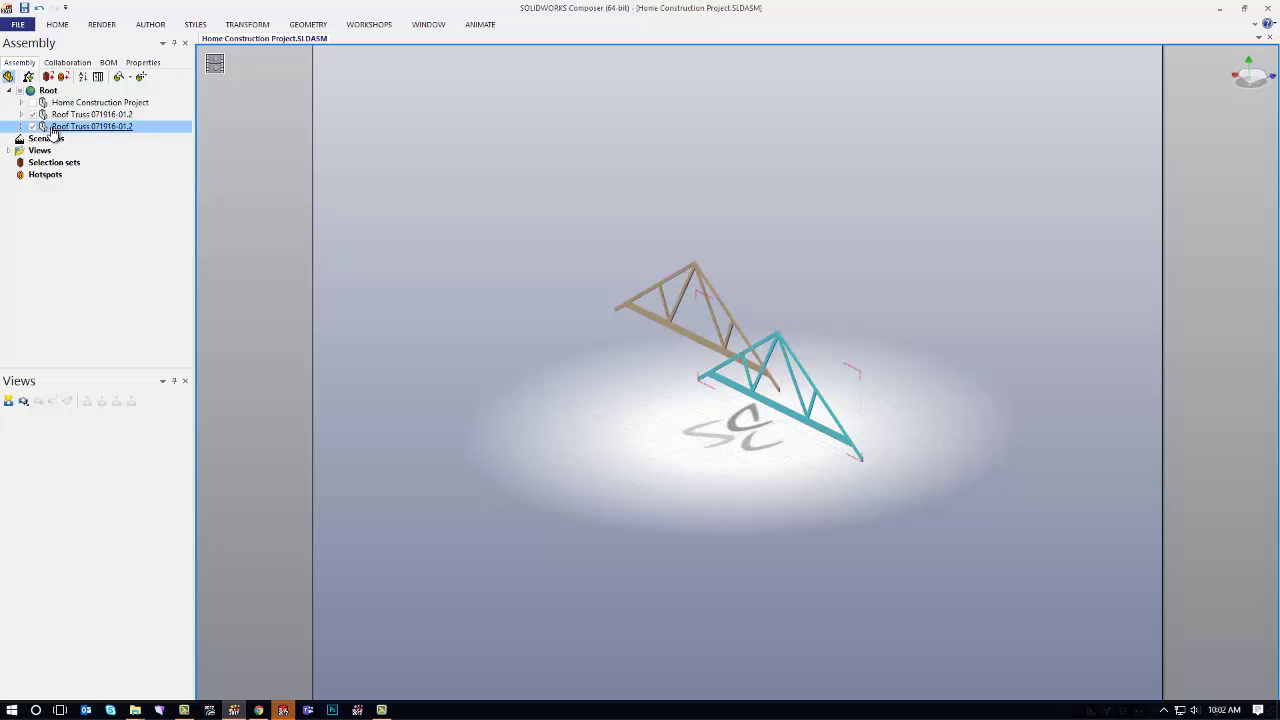
pyautogui.click(249, 27)
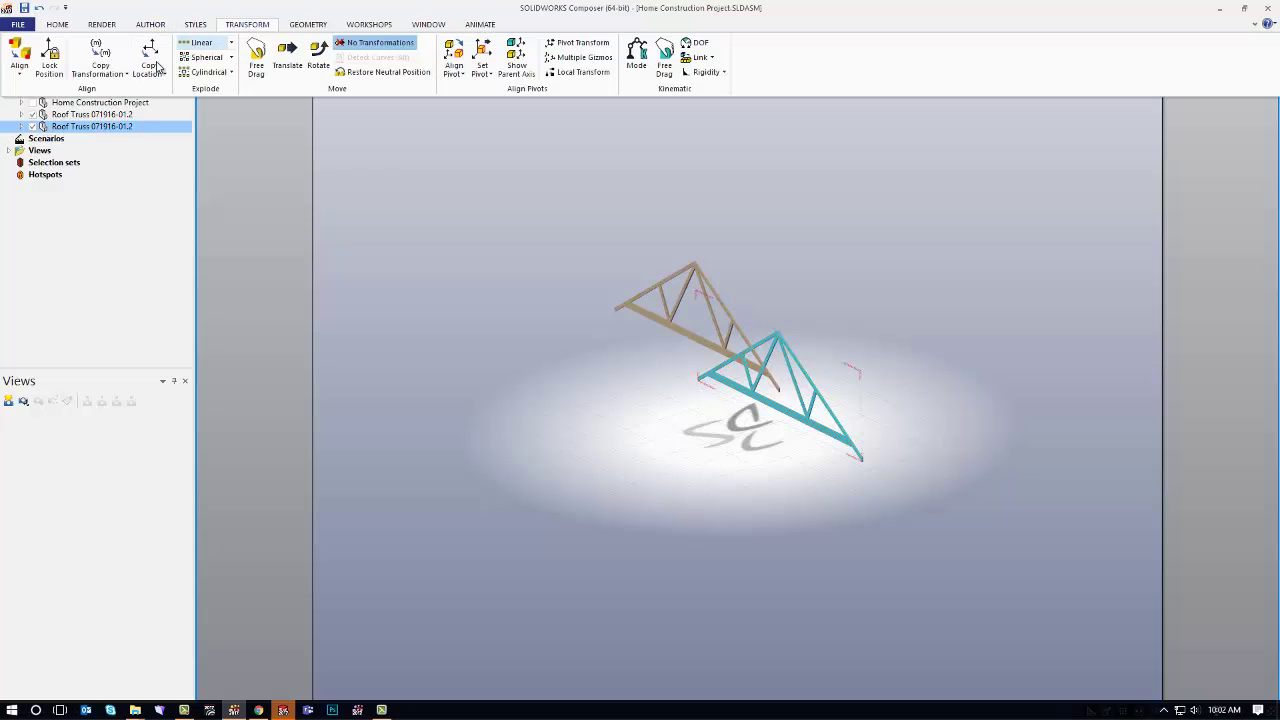
pyautogui.click(20, 60)
pyautogui.click(37, 104)
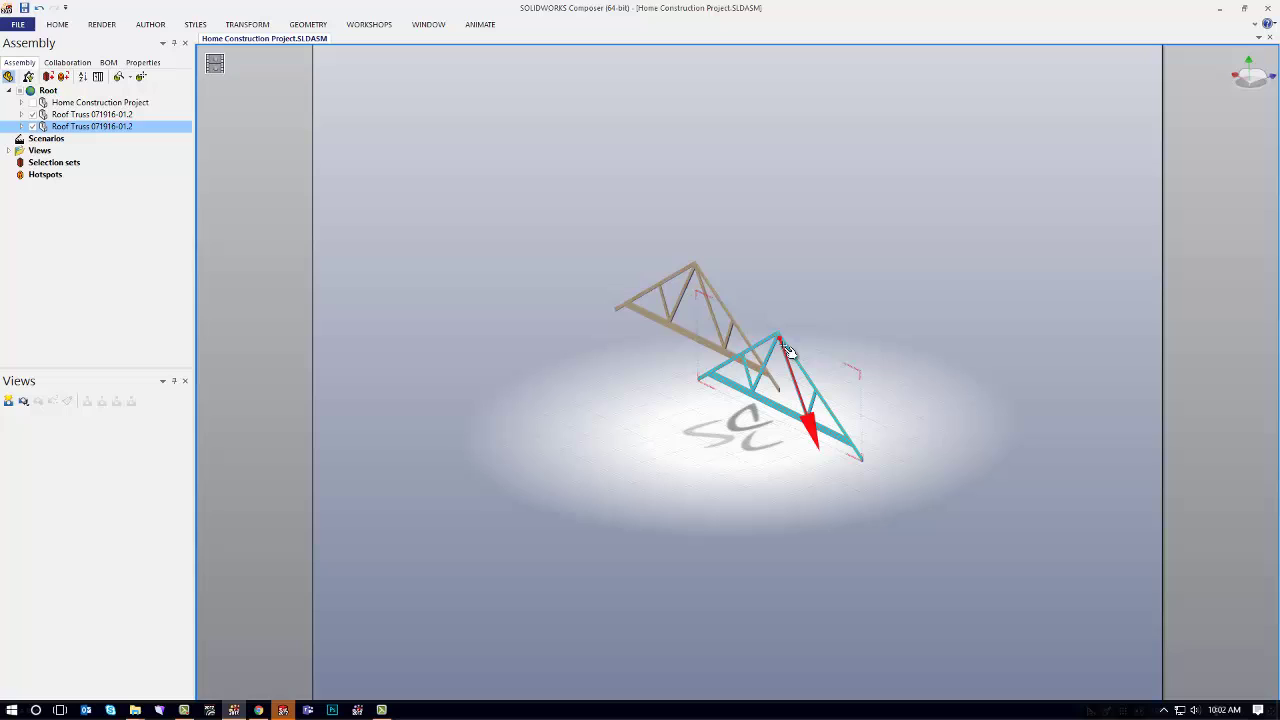
pyautogui.click(703, 277)
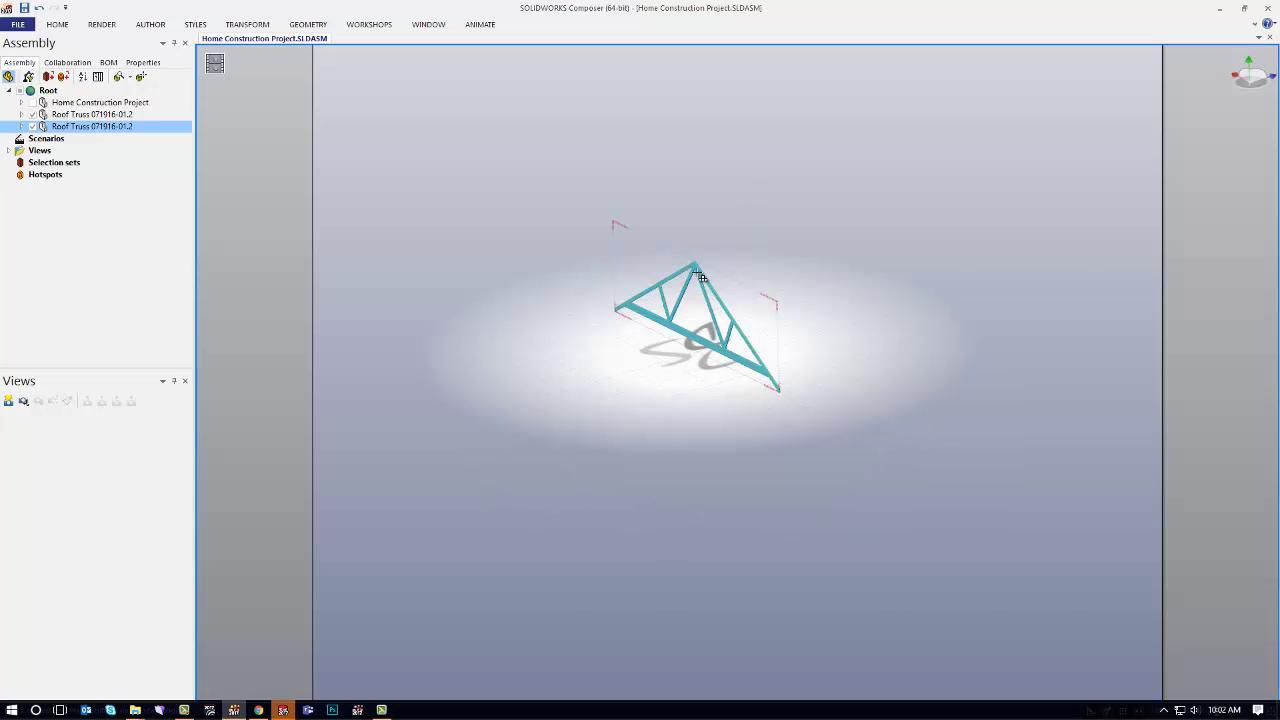
# Step: Delete the original merged roof truss and show the house framing again
pyautogui.rightClick(90, 117)
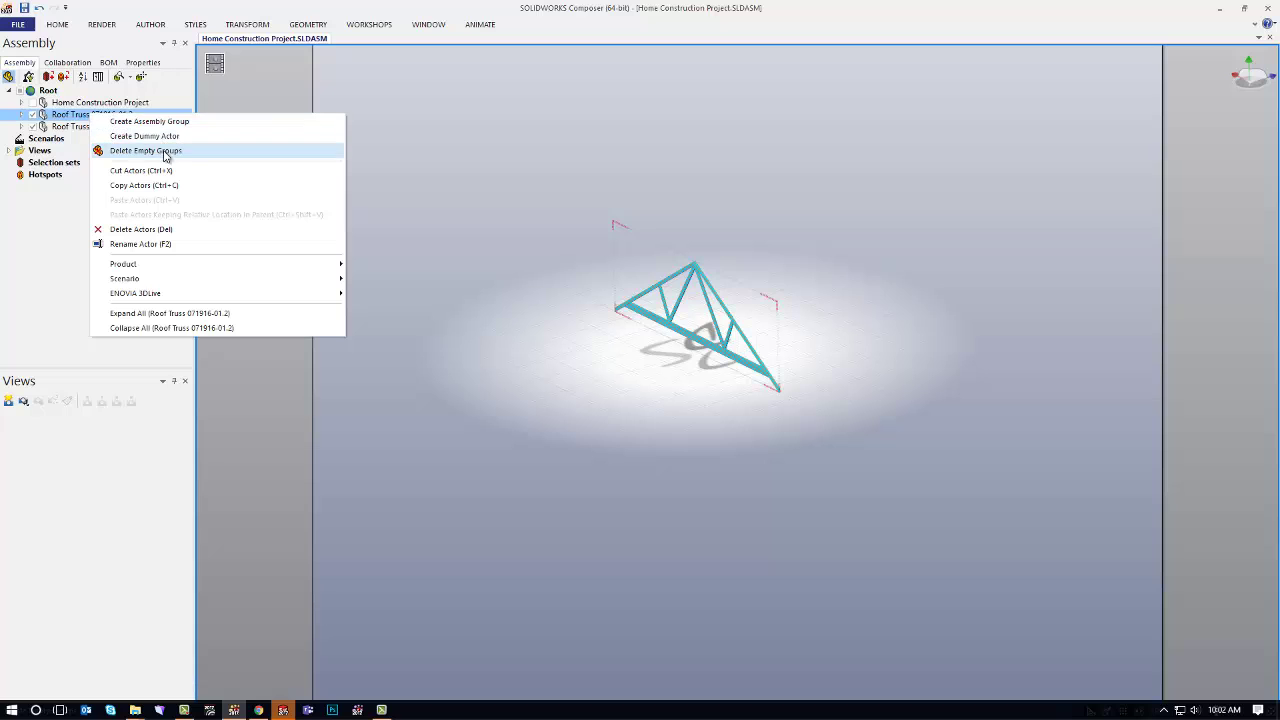
pyautogui.click(160, 229)
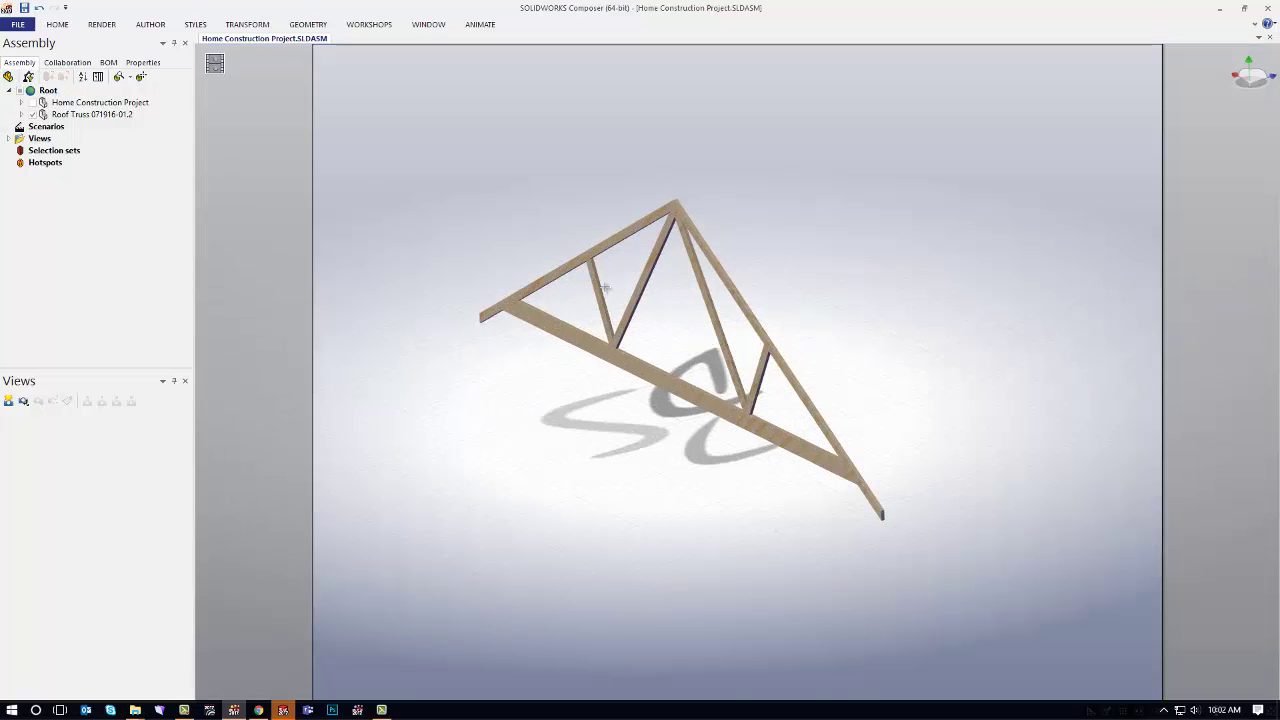
pyautogui.click(37, 103)
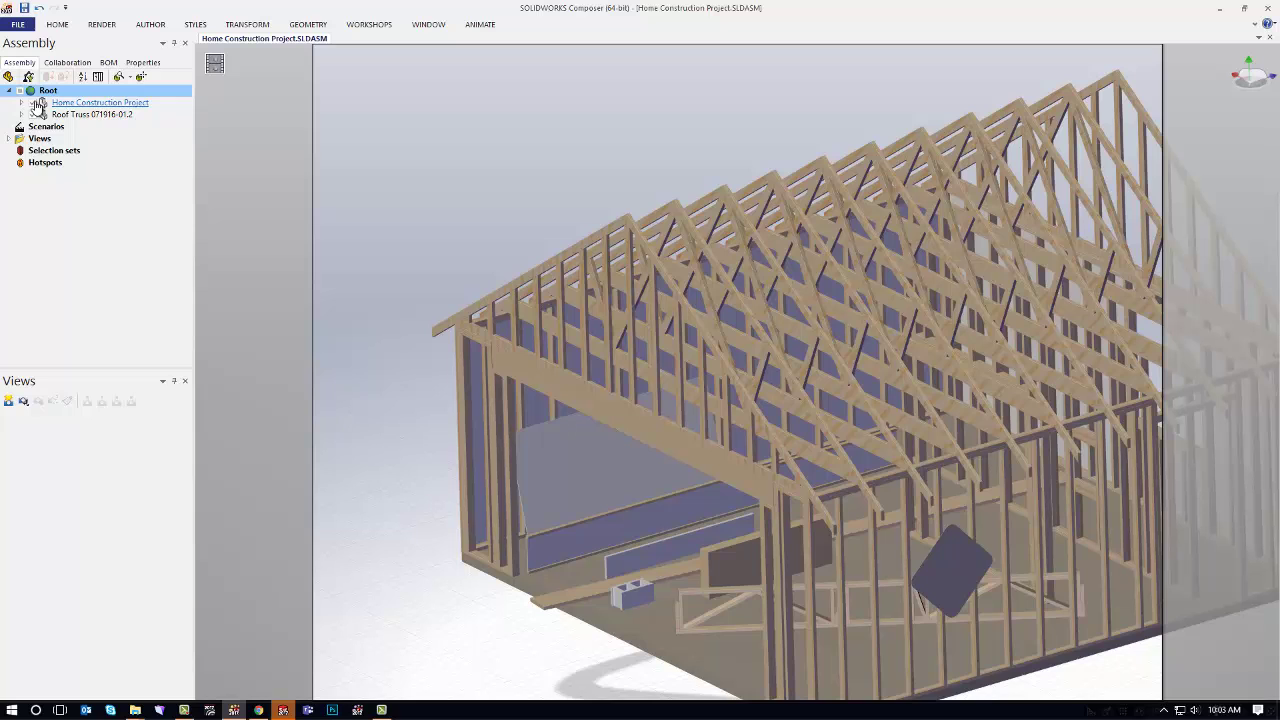
# Step: Hide the house framing, box-select the truss and spherically explode its members apart
pyautogui.click(37, 103)
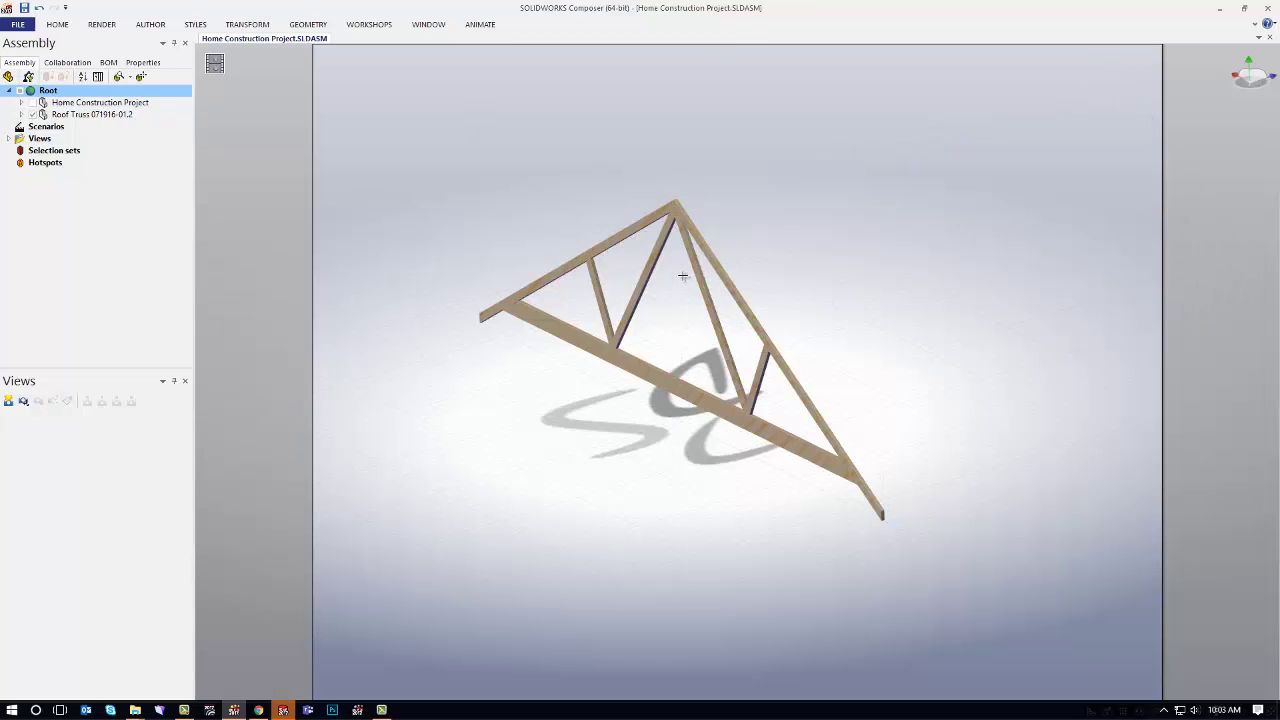
pyautogui.moveTo(434, 148); pyautogui.dragTo(955, 592)
pyautogui.click(266, 28)
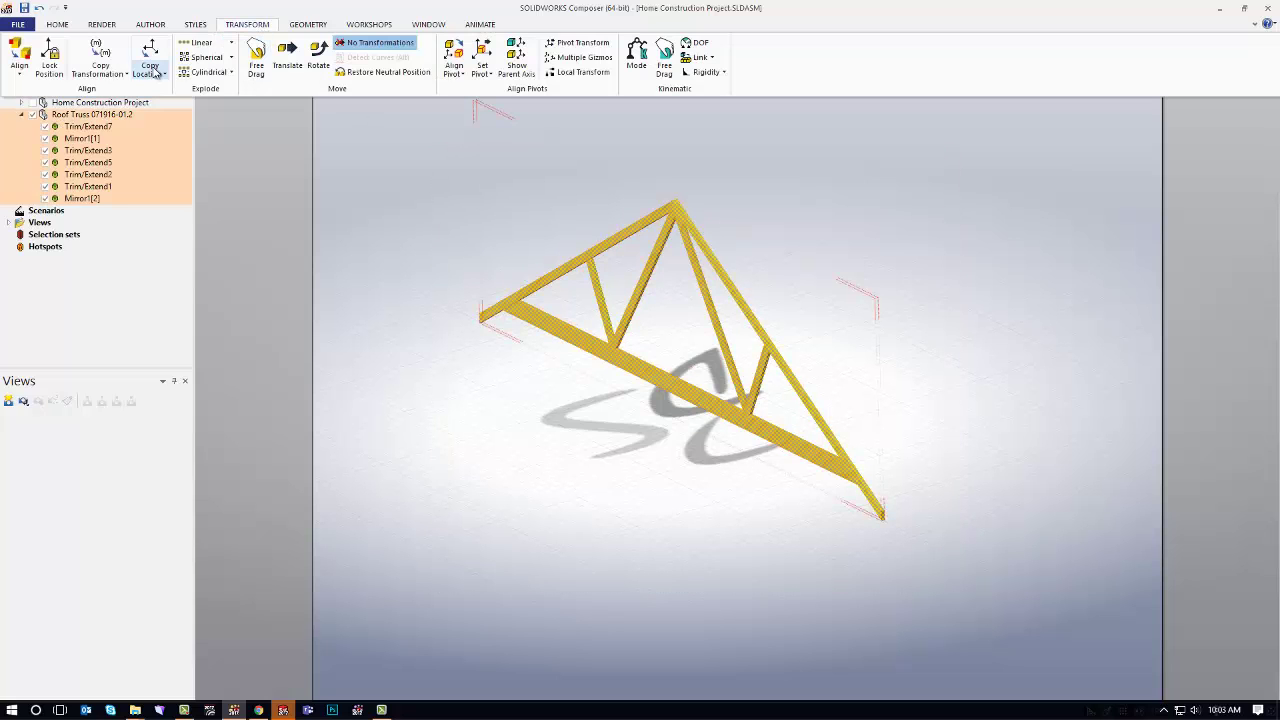
pyautogui.click(186, 62)
pyautogui.moveTo(689, 308); pyautogui.dragTo(799, 290)
pyautogui.click(797, 147)
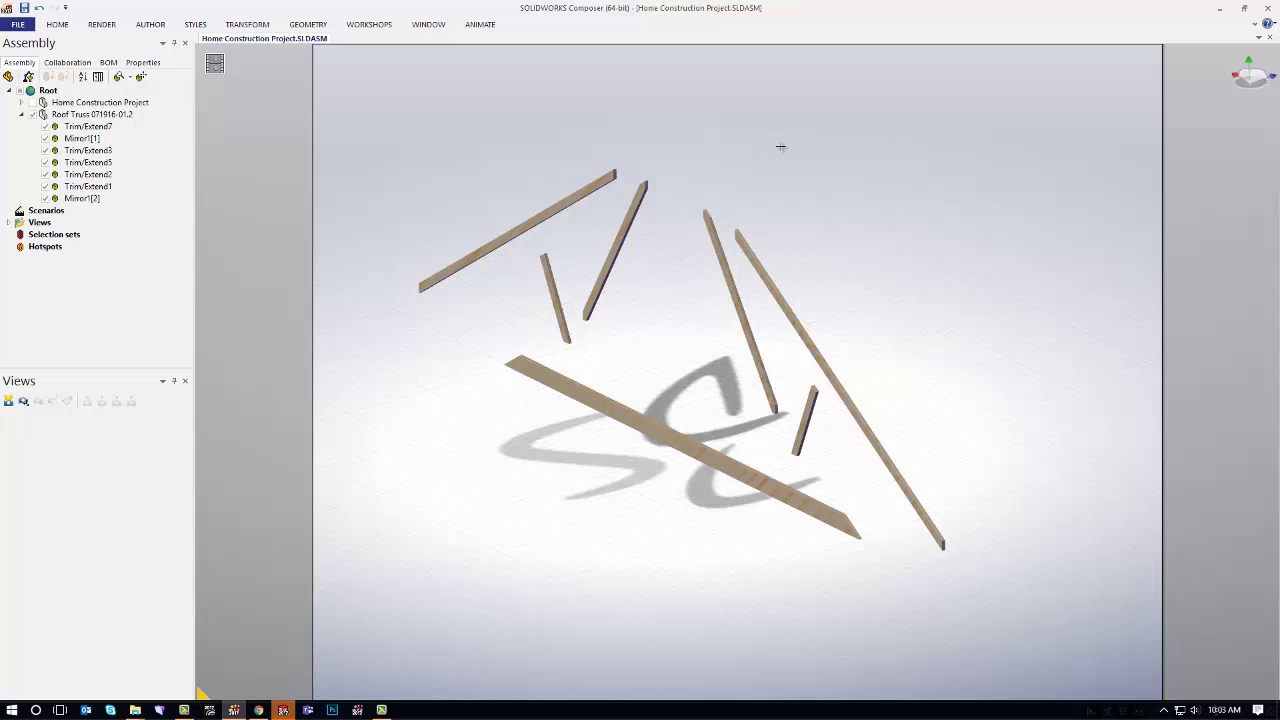
pyautogui.click(556, 298)
# Step: Hide the exploded truss, show Home Construction Project and expand its tree node
pyautogui.click(33, 114)
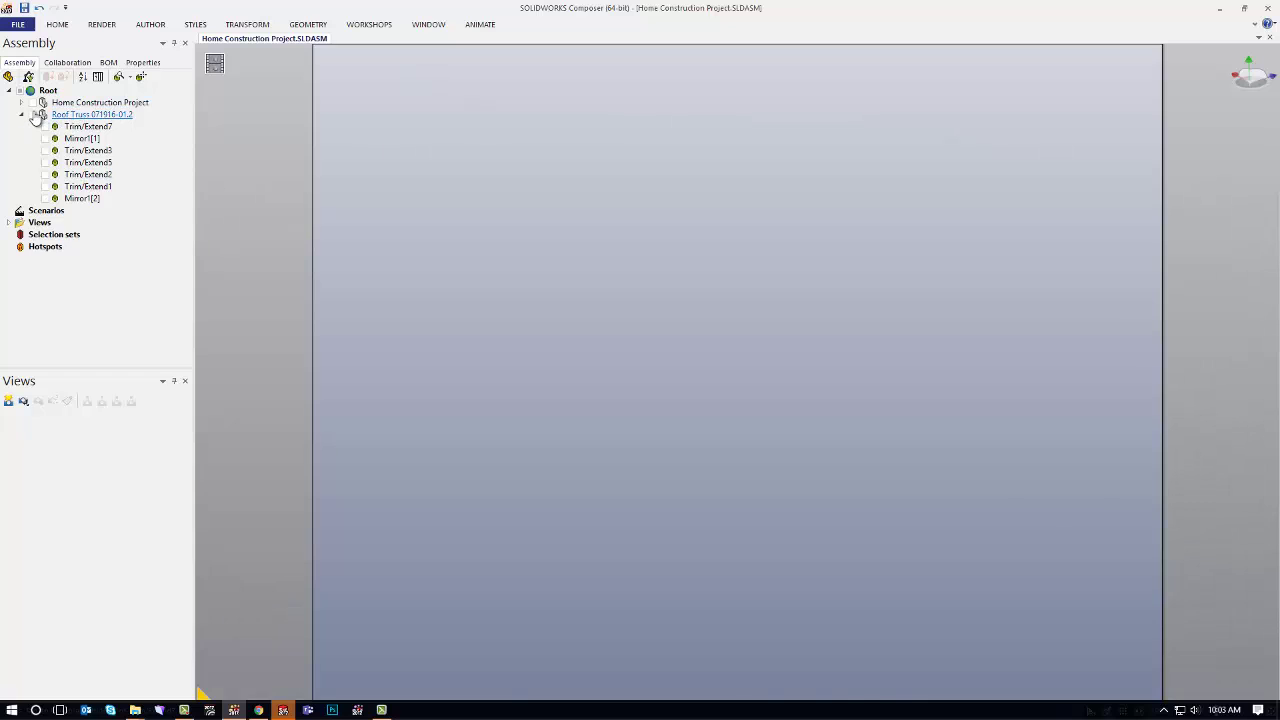
pyautogui.click(33, 102)
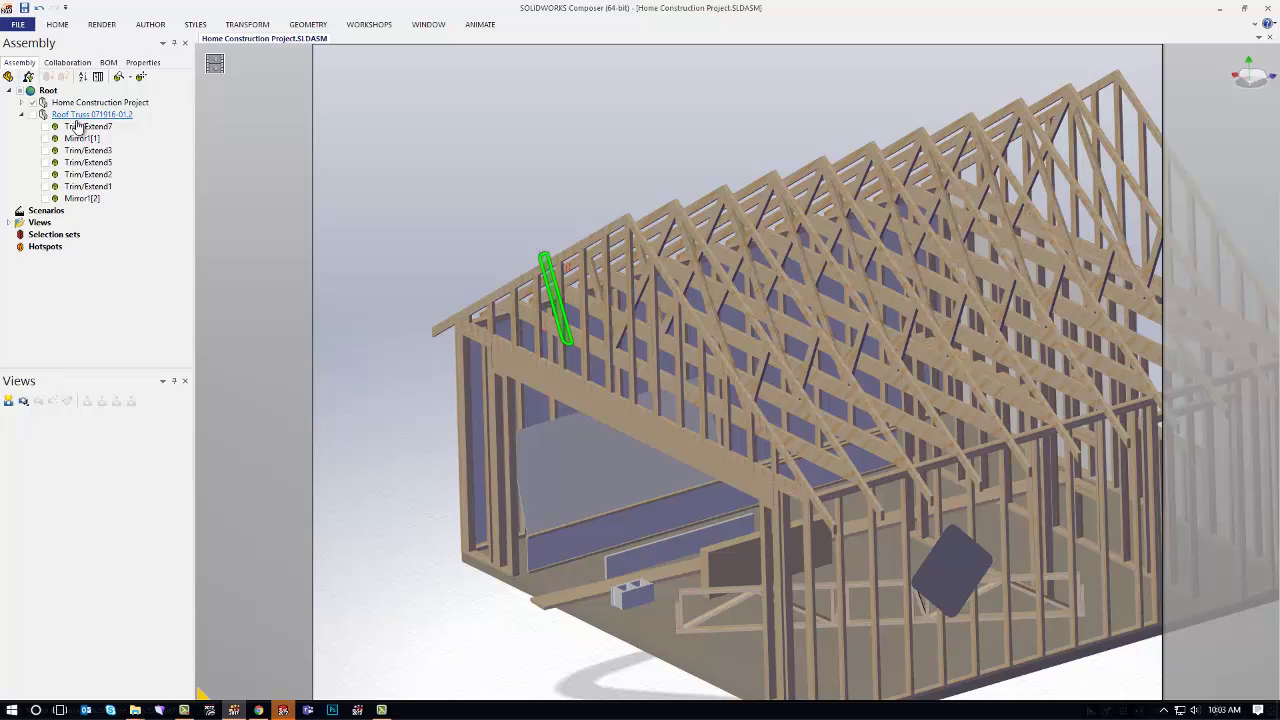
pyautogui.click(21, 102)
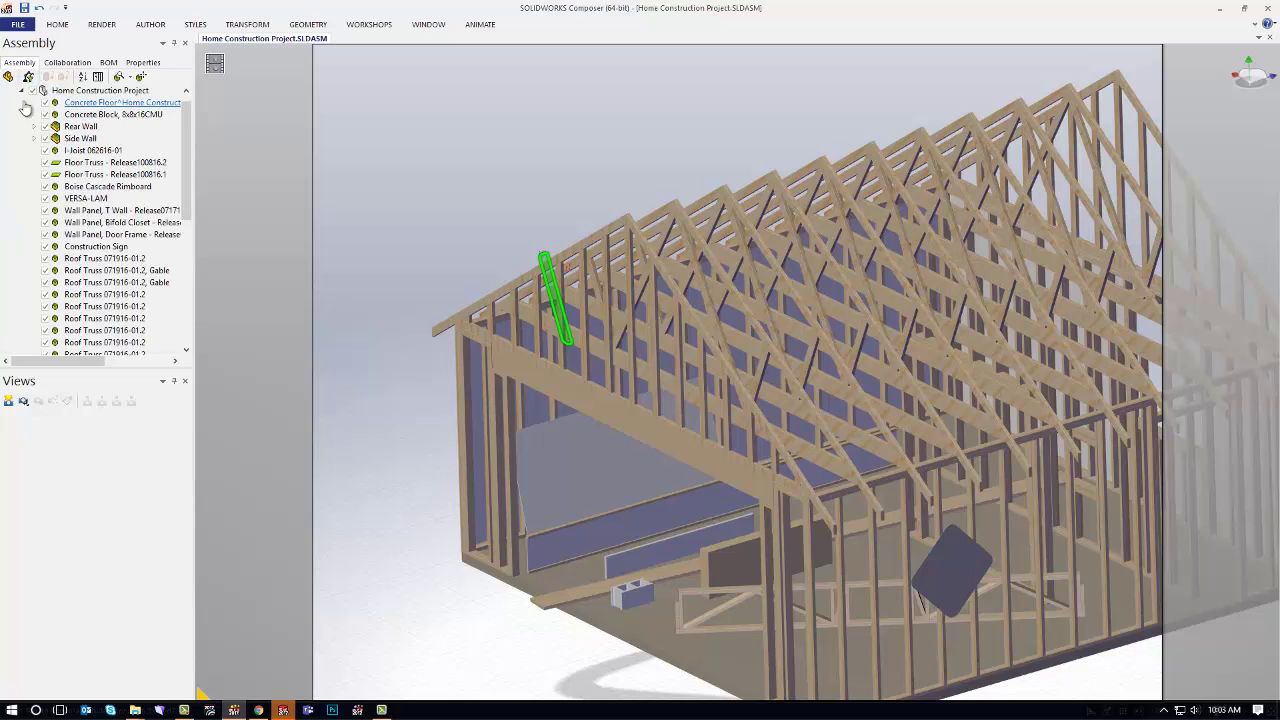